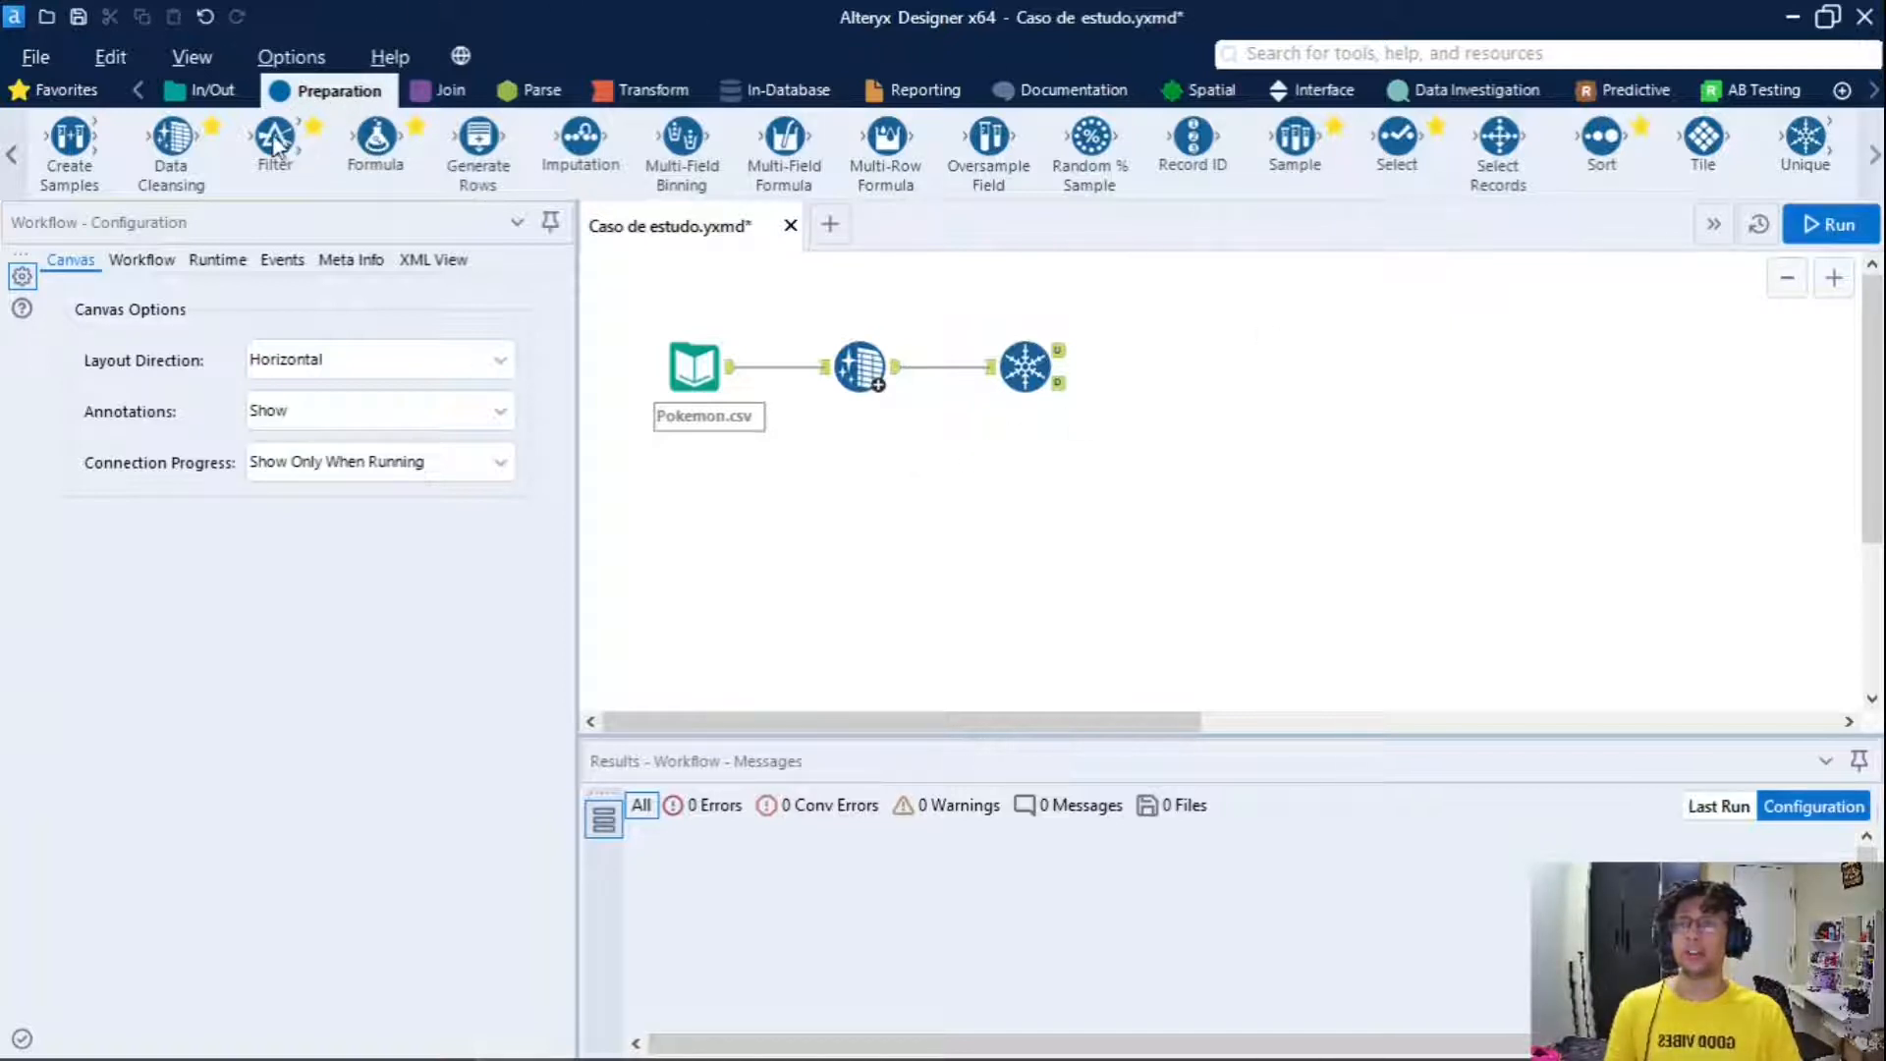
# Add a Filter tool to the Unique tool's U output and set its basic filter to Legendary Equals False
pyautogui.moveTo(279, 145)
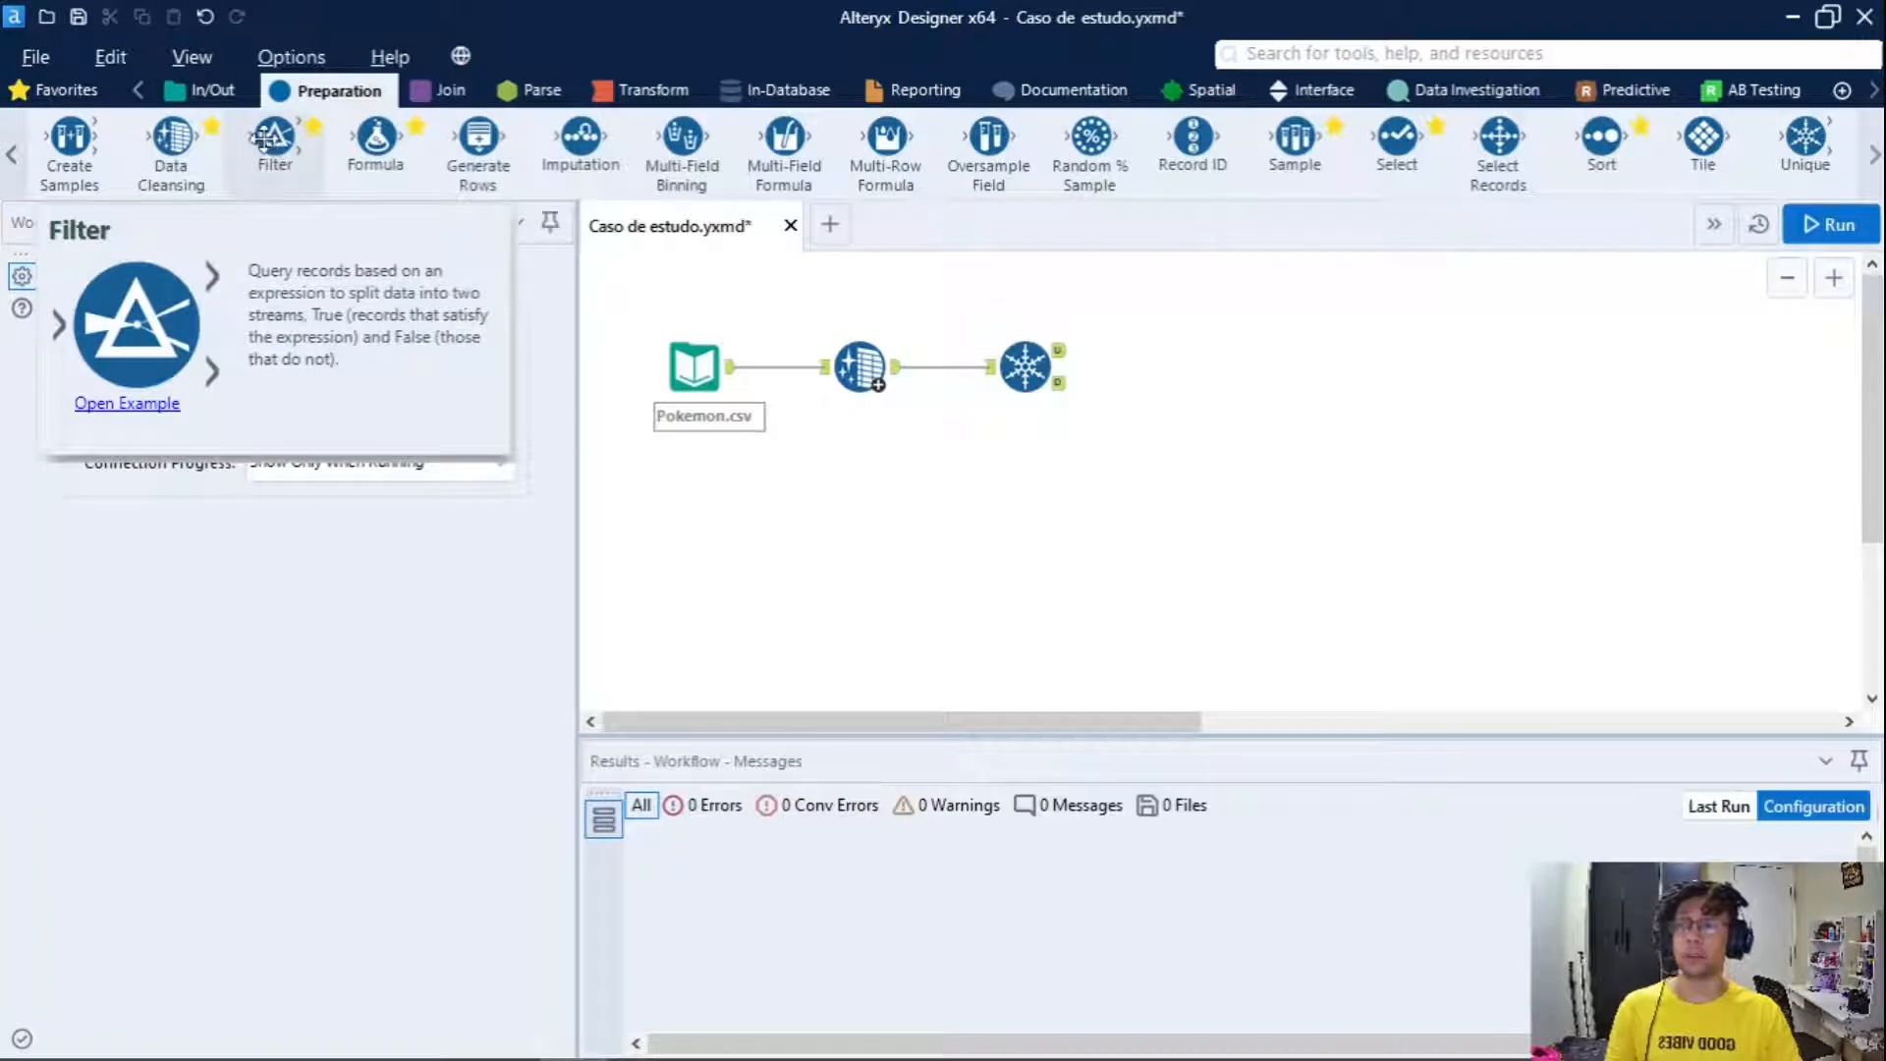
pyautogui.moveTo(275, 143); pyautogui.dragTo(1181, 358)
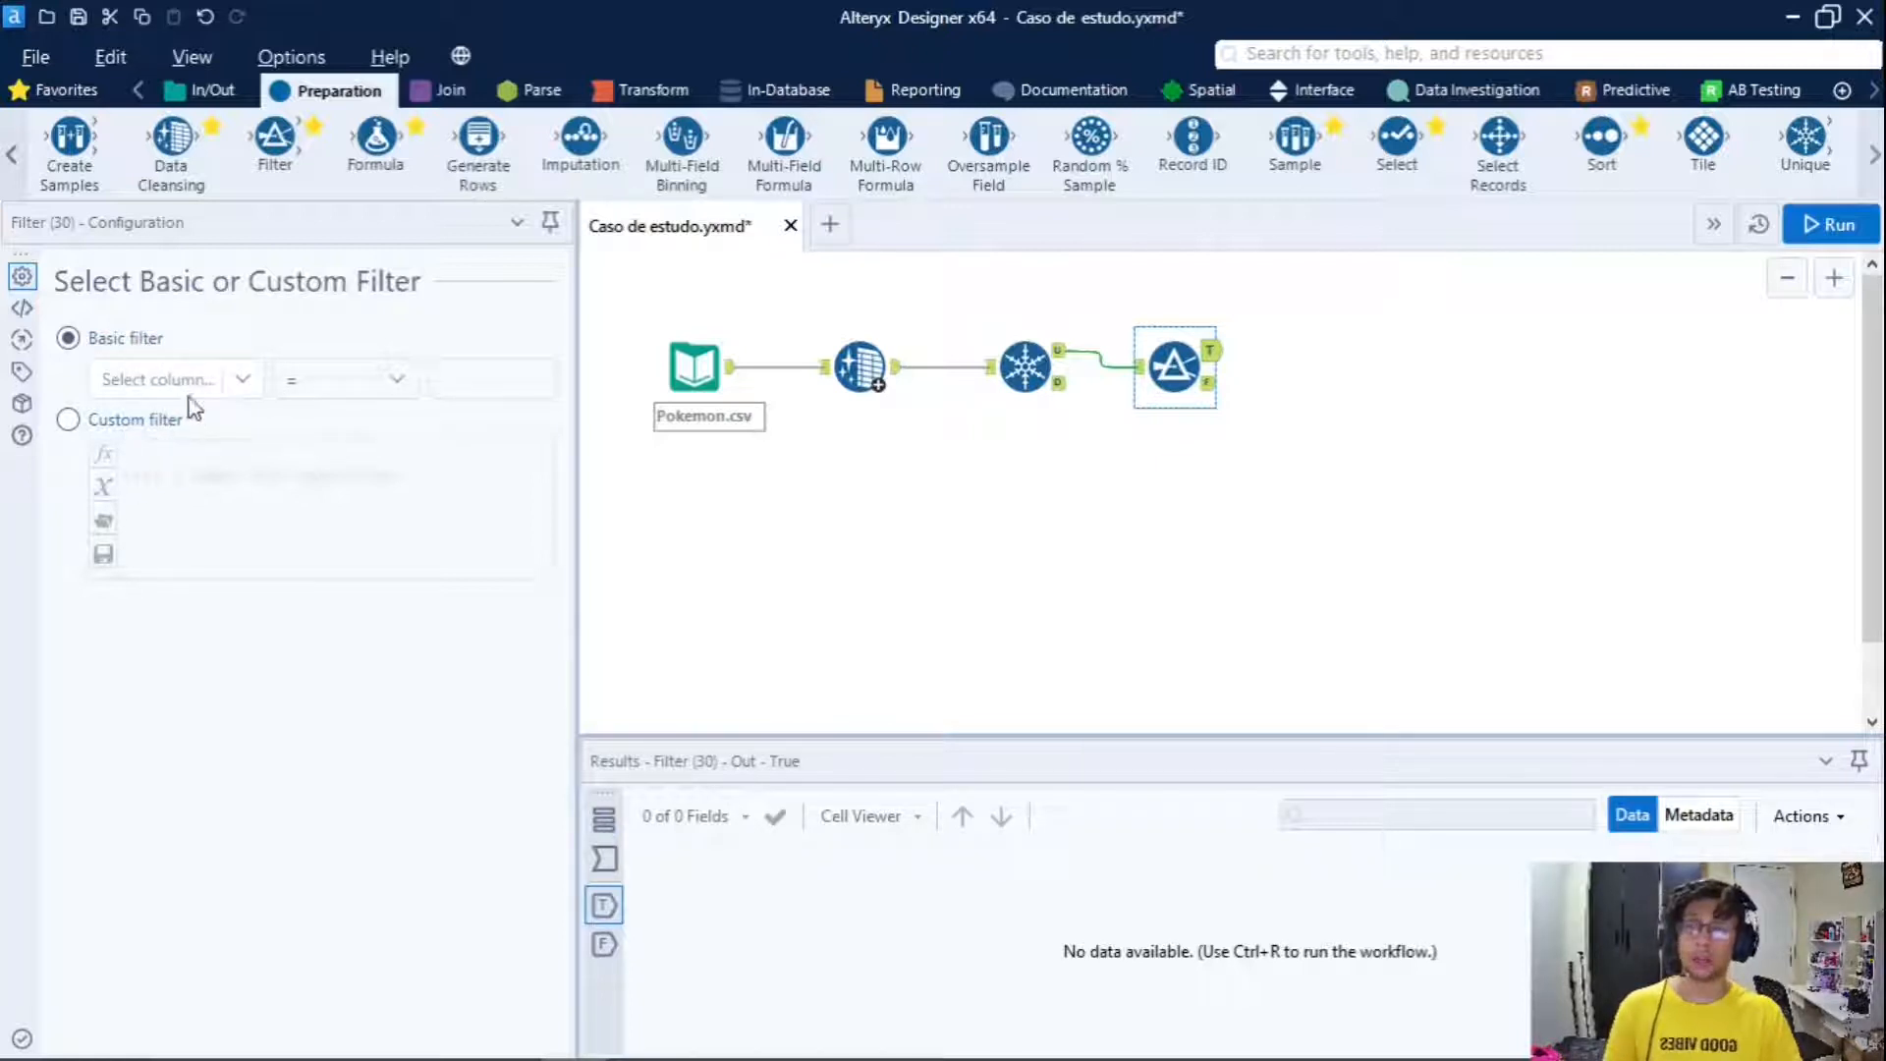
pyautogui.click(240, 384)
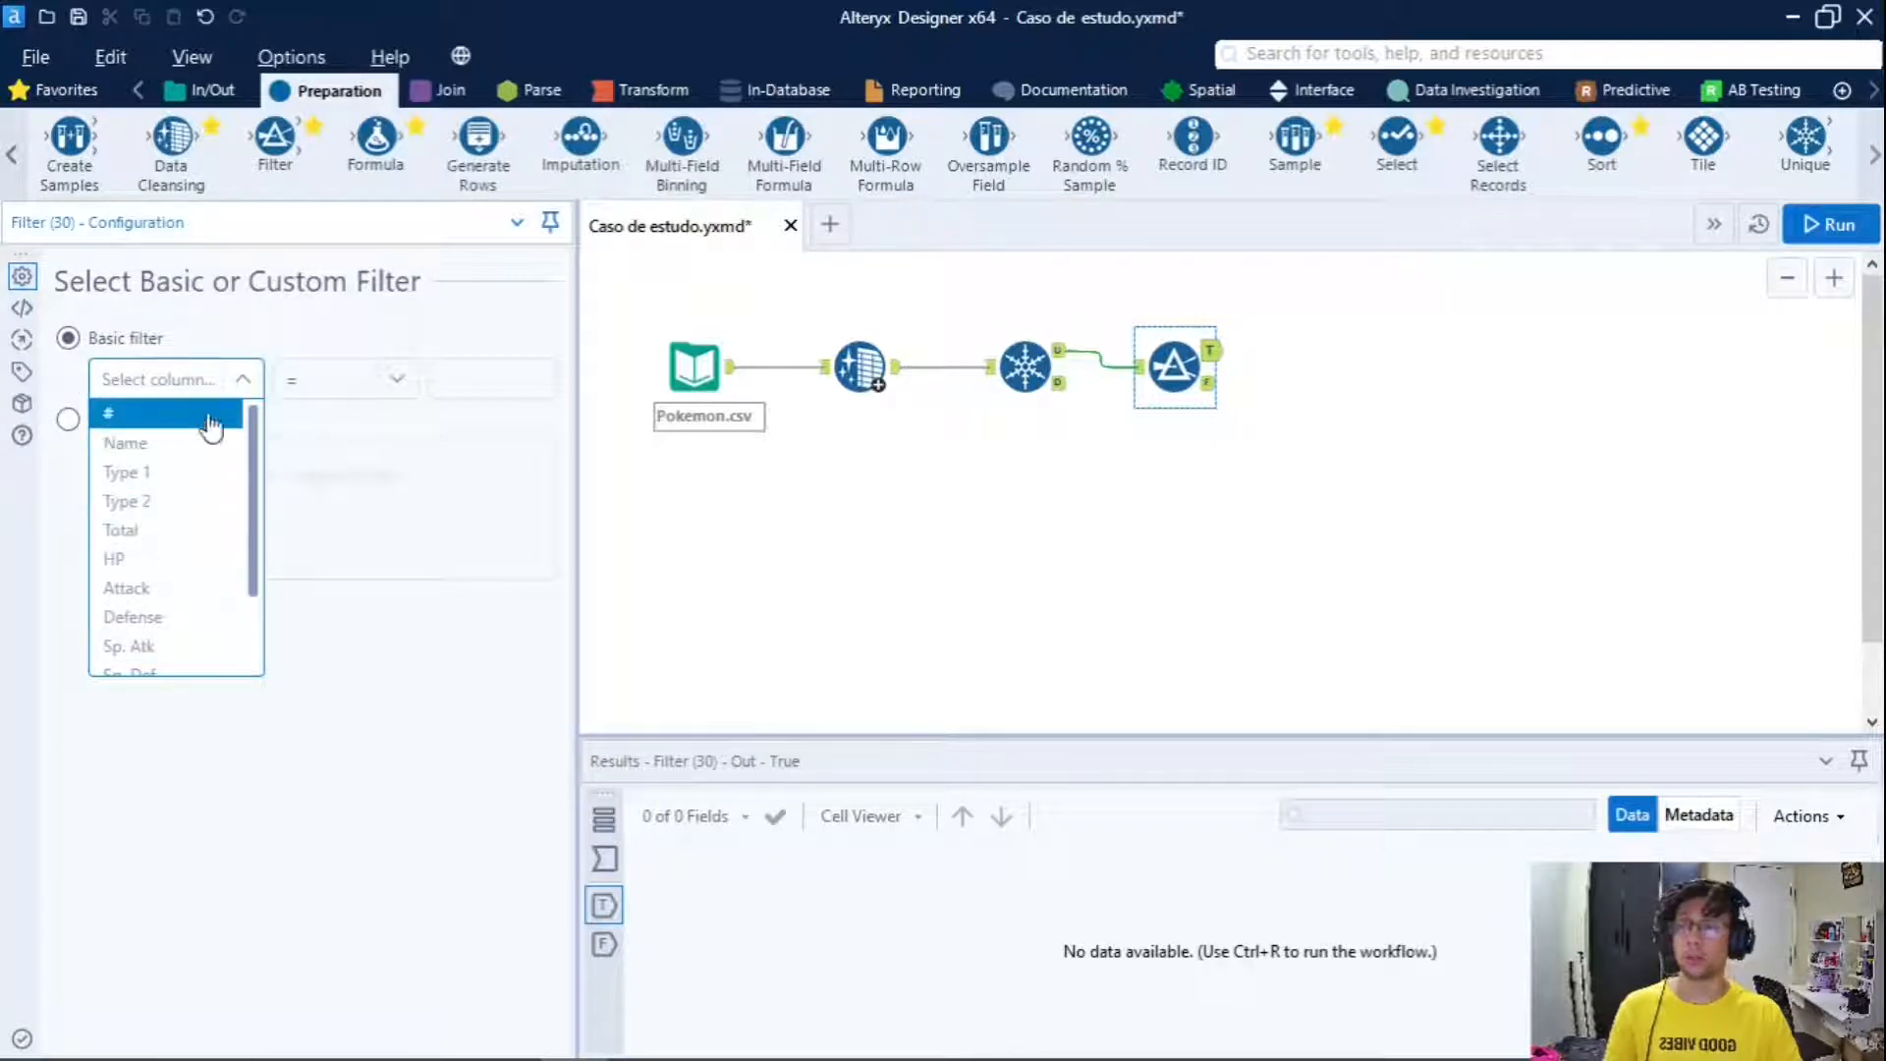
pyautogui.scroll(-2, 173, 594)
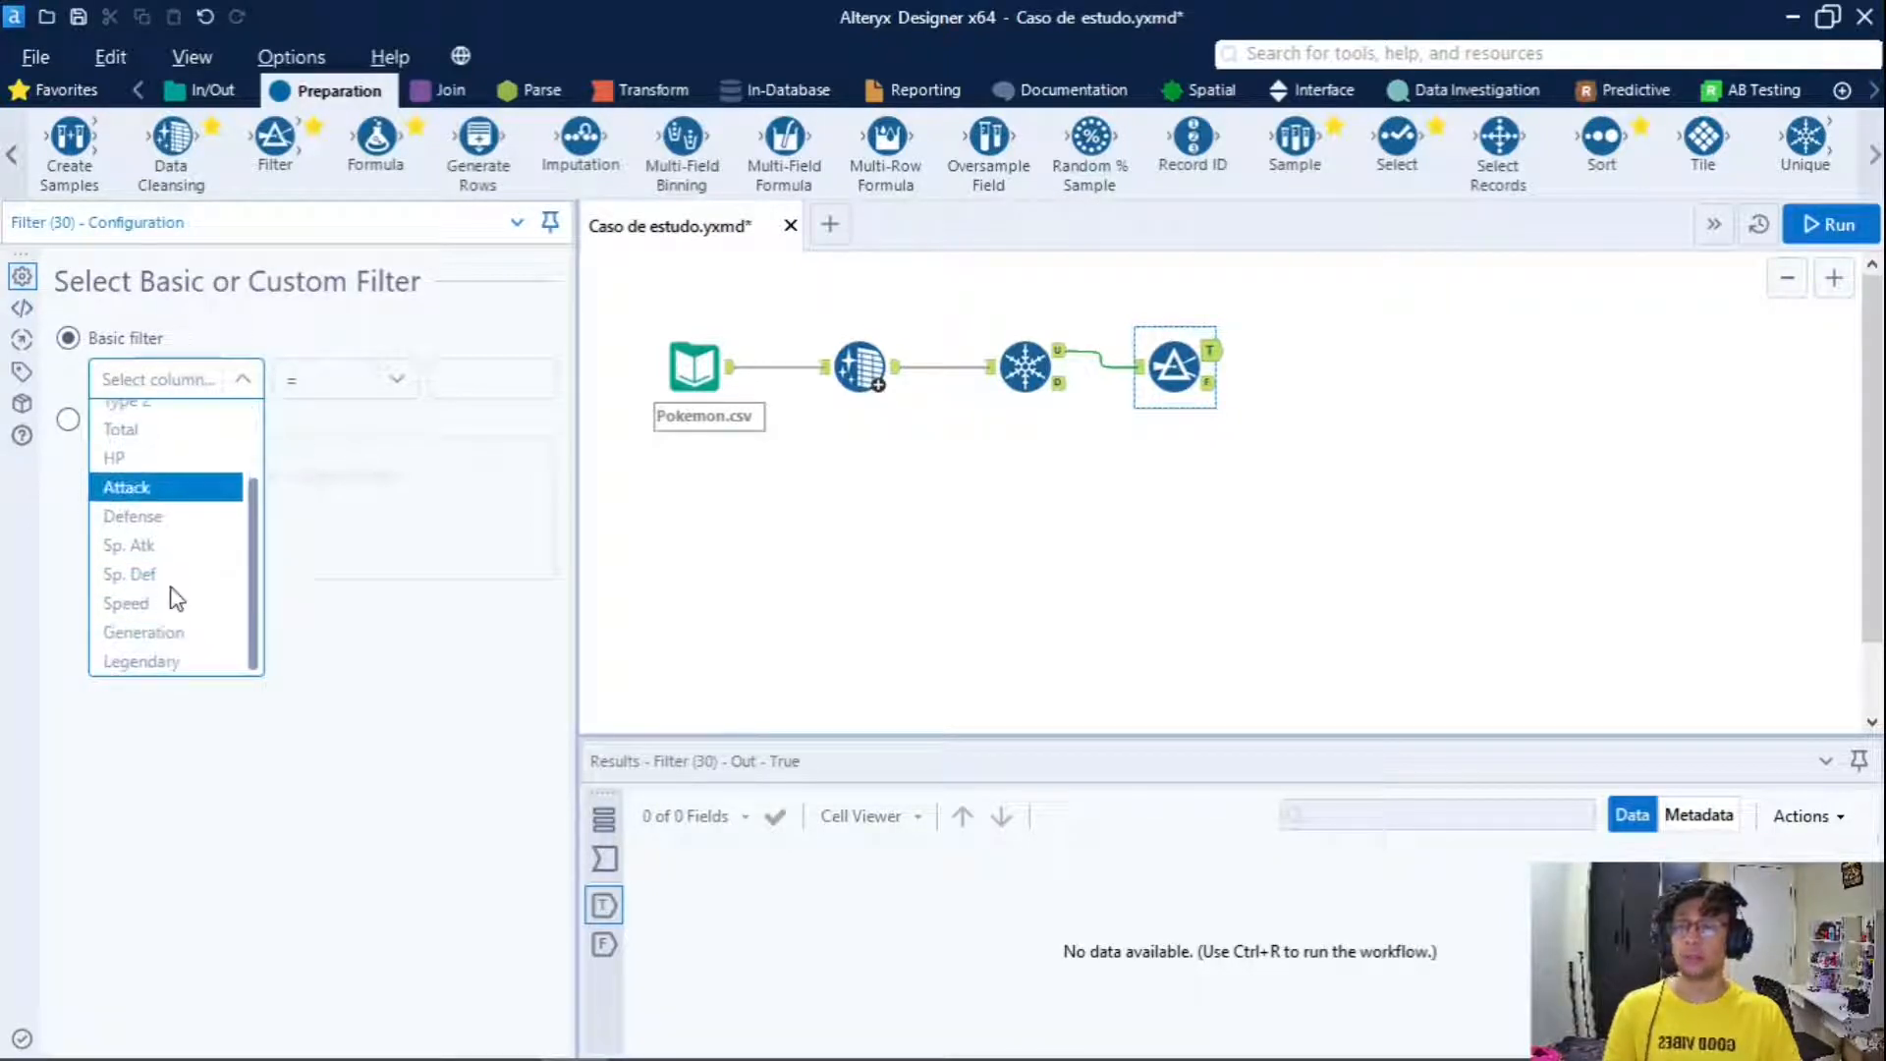
pyautogui.click(155, 664)
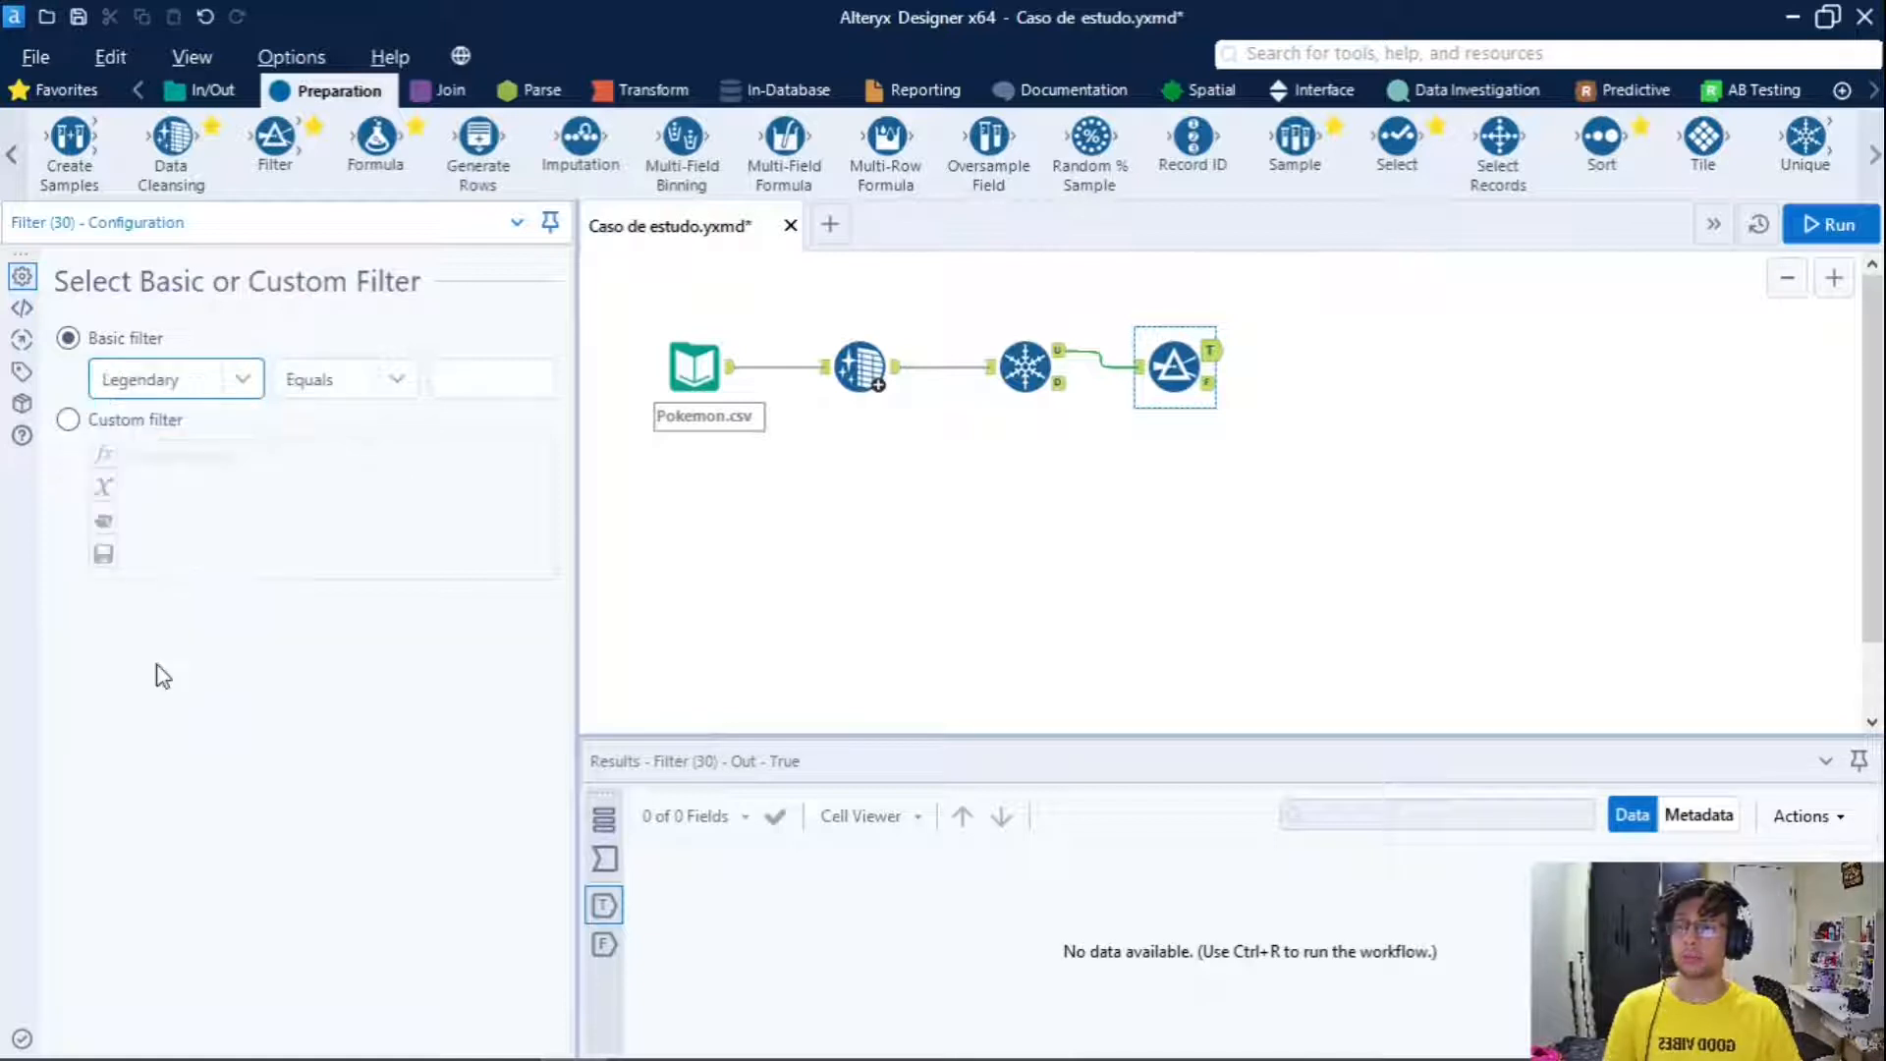
pyautogui.click(396, 380)
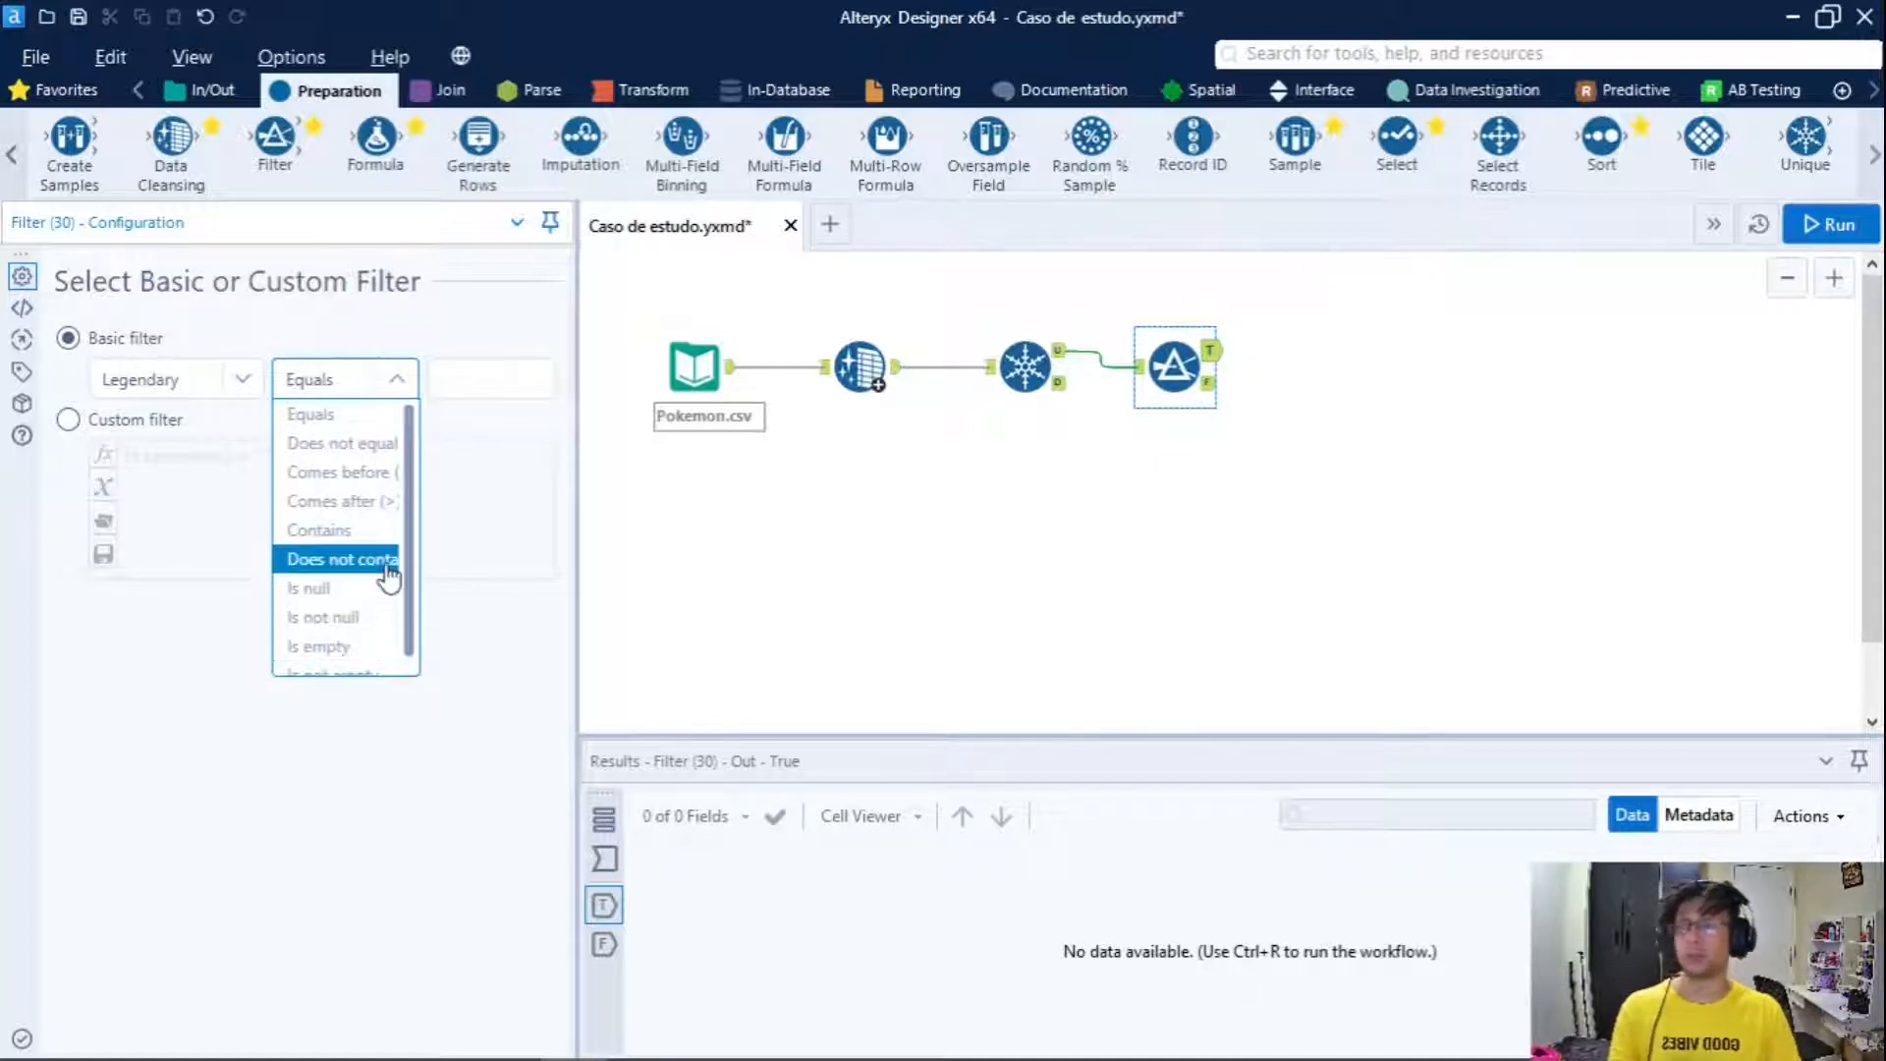
pyautogui.click(356, 415)
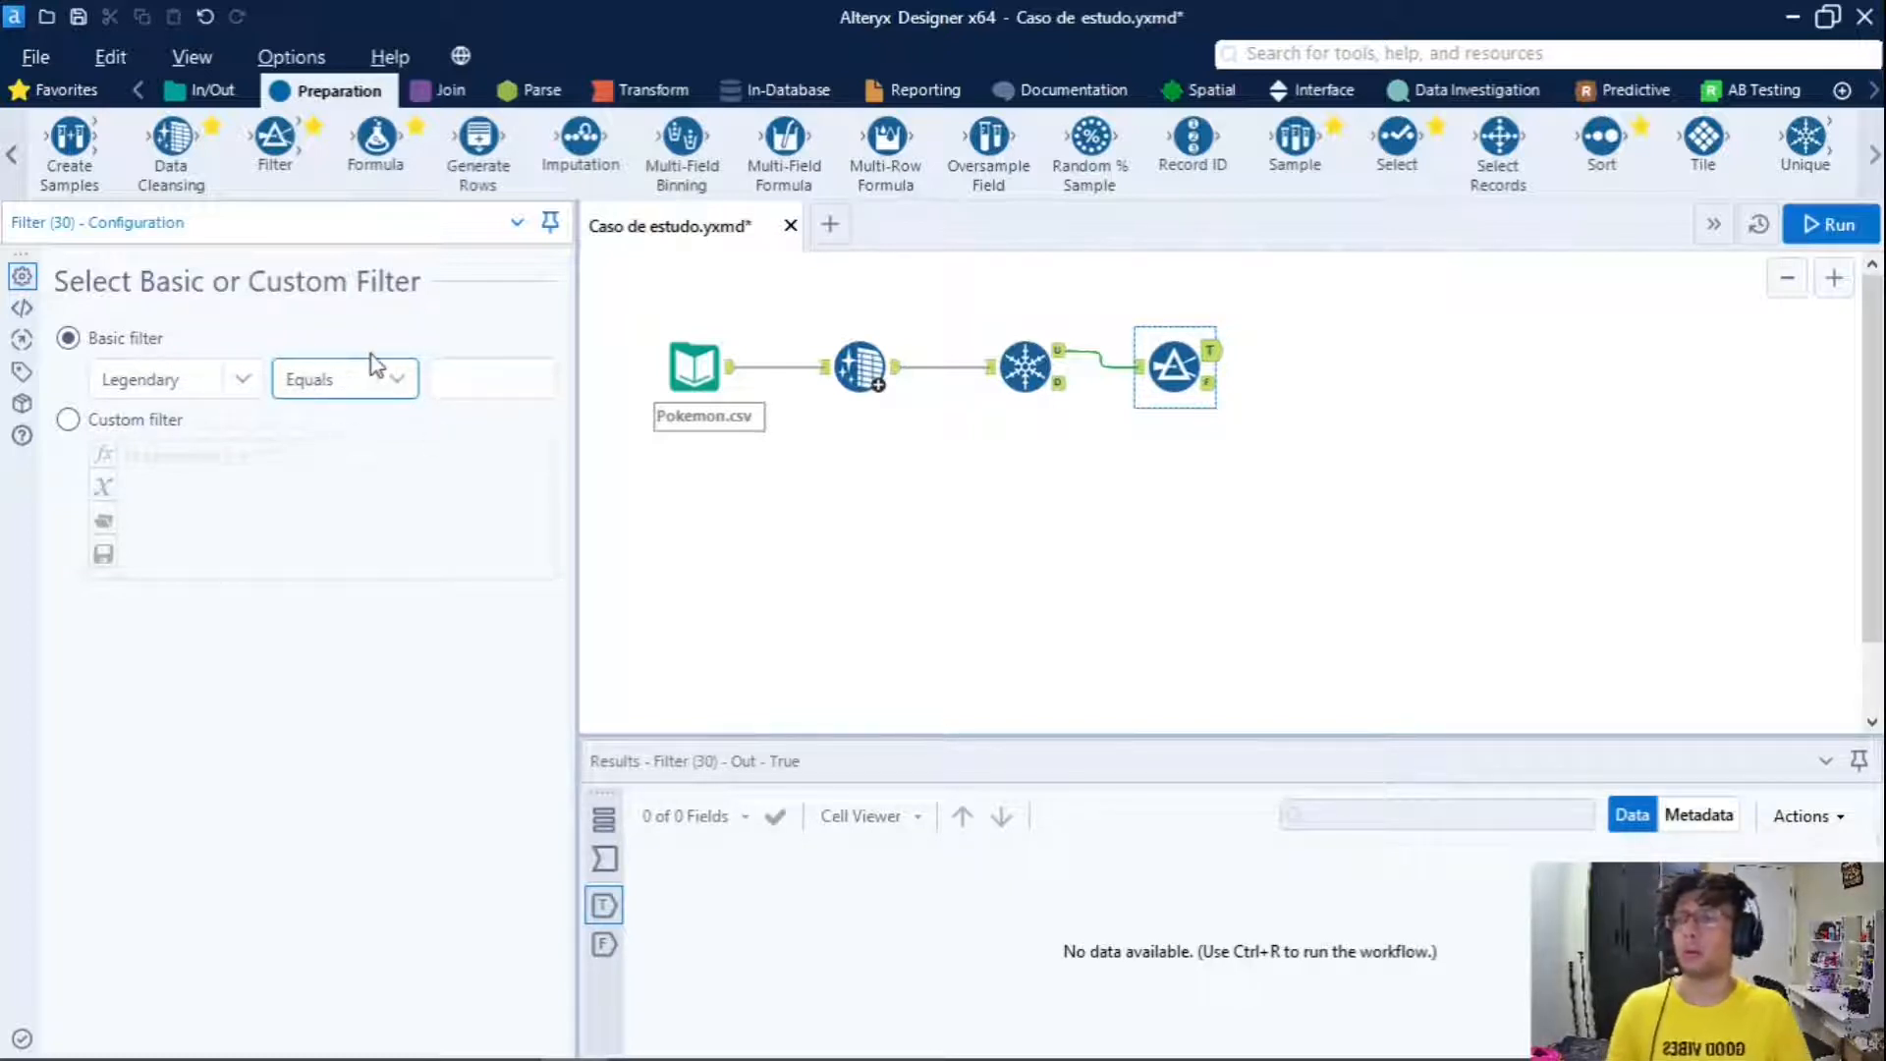
pyautogui.click(471, 374)
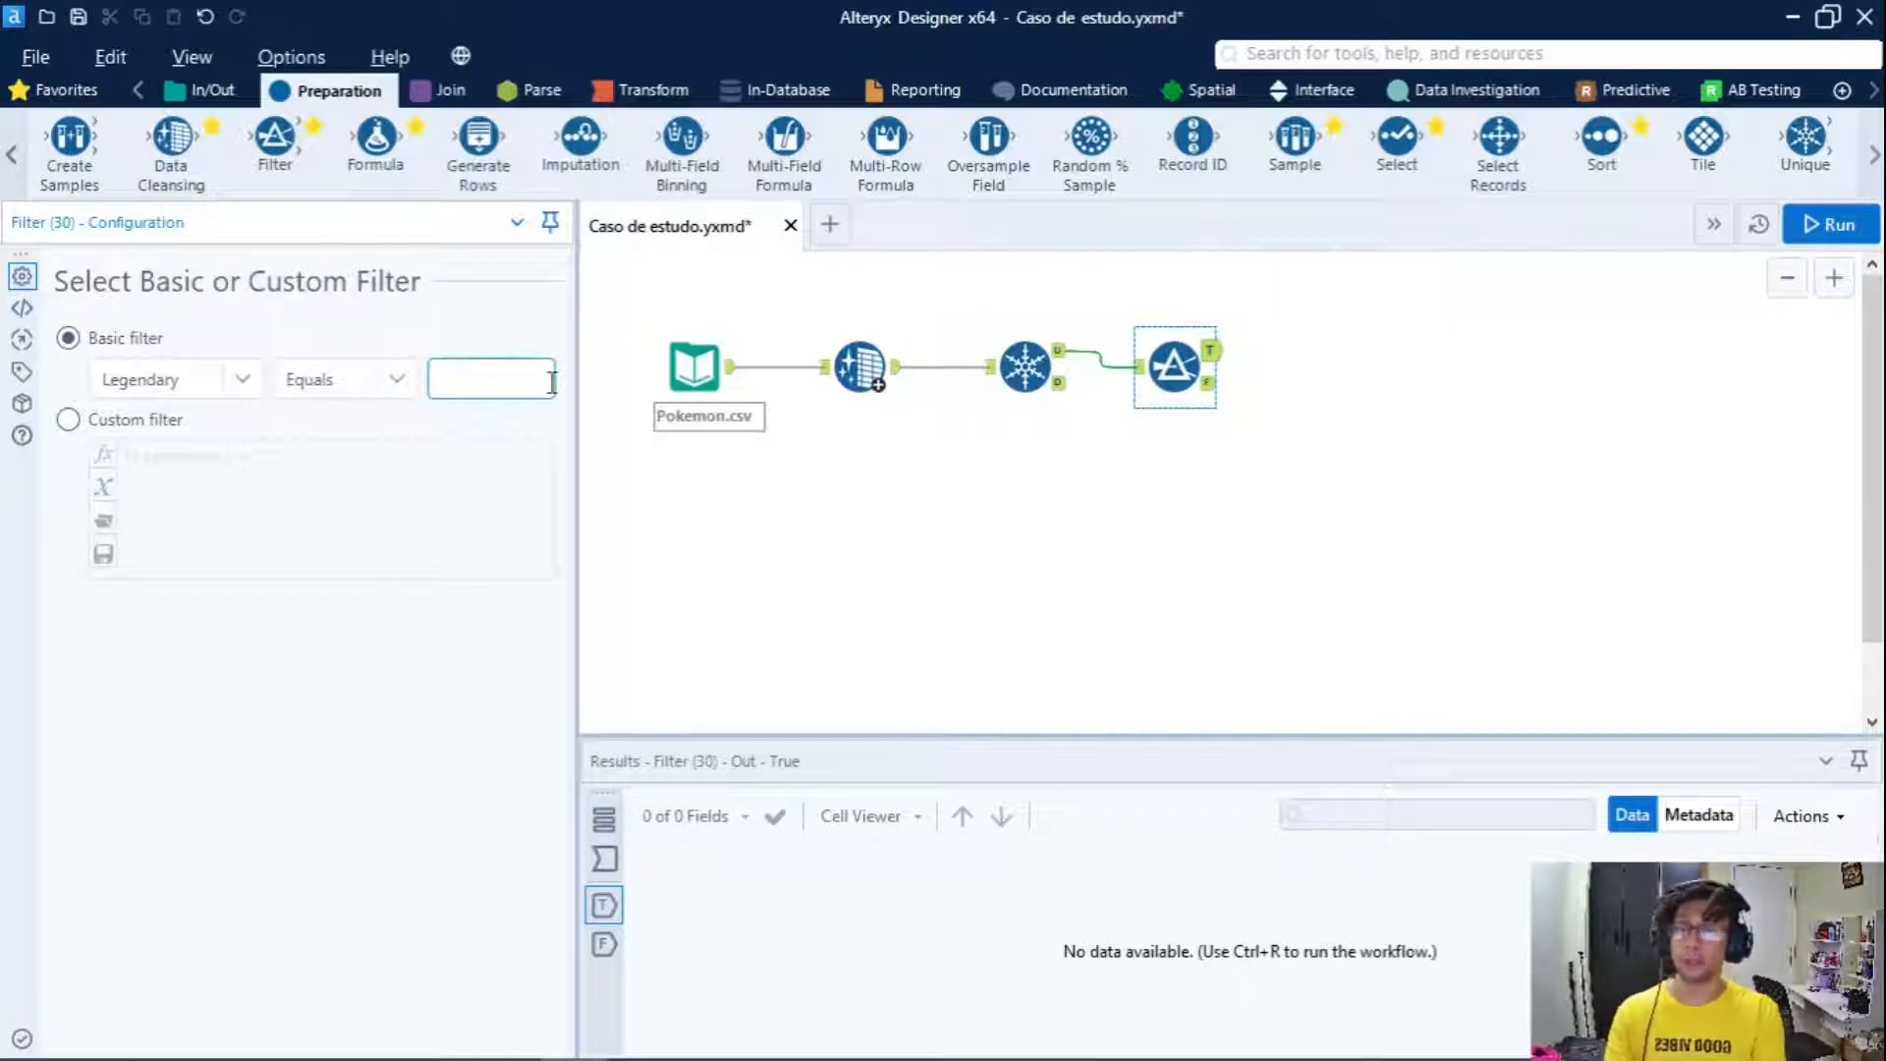
pyautogui.write('False')
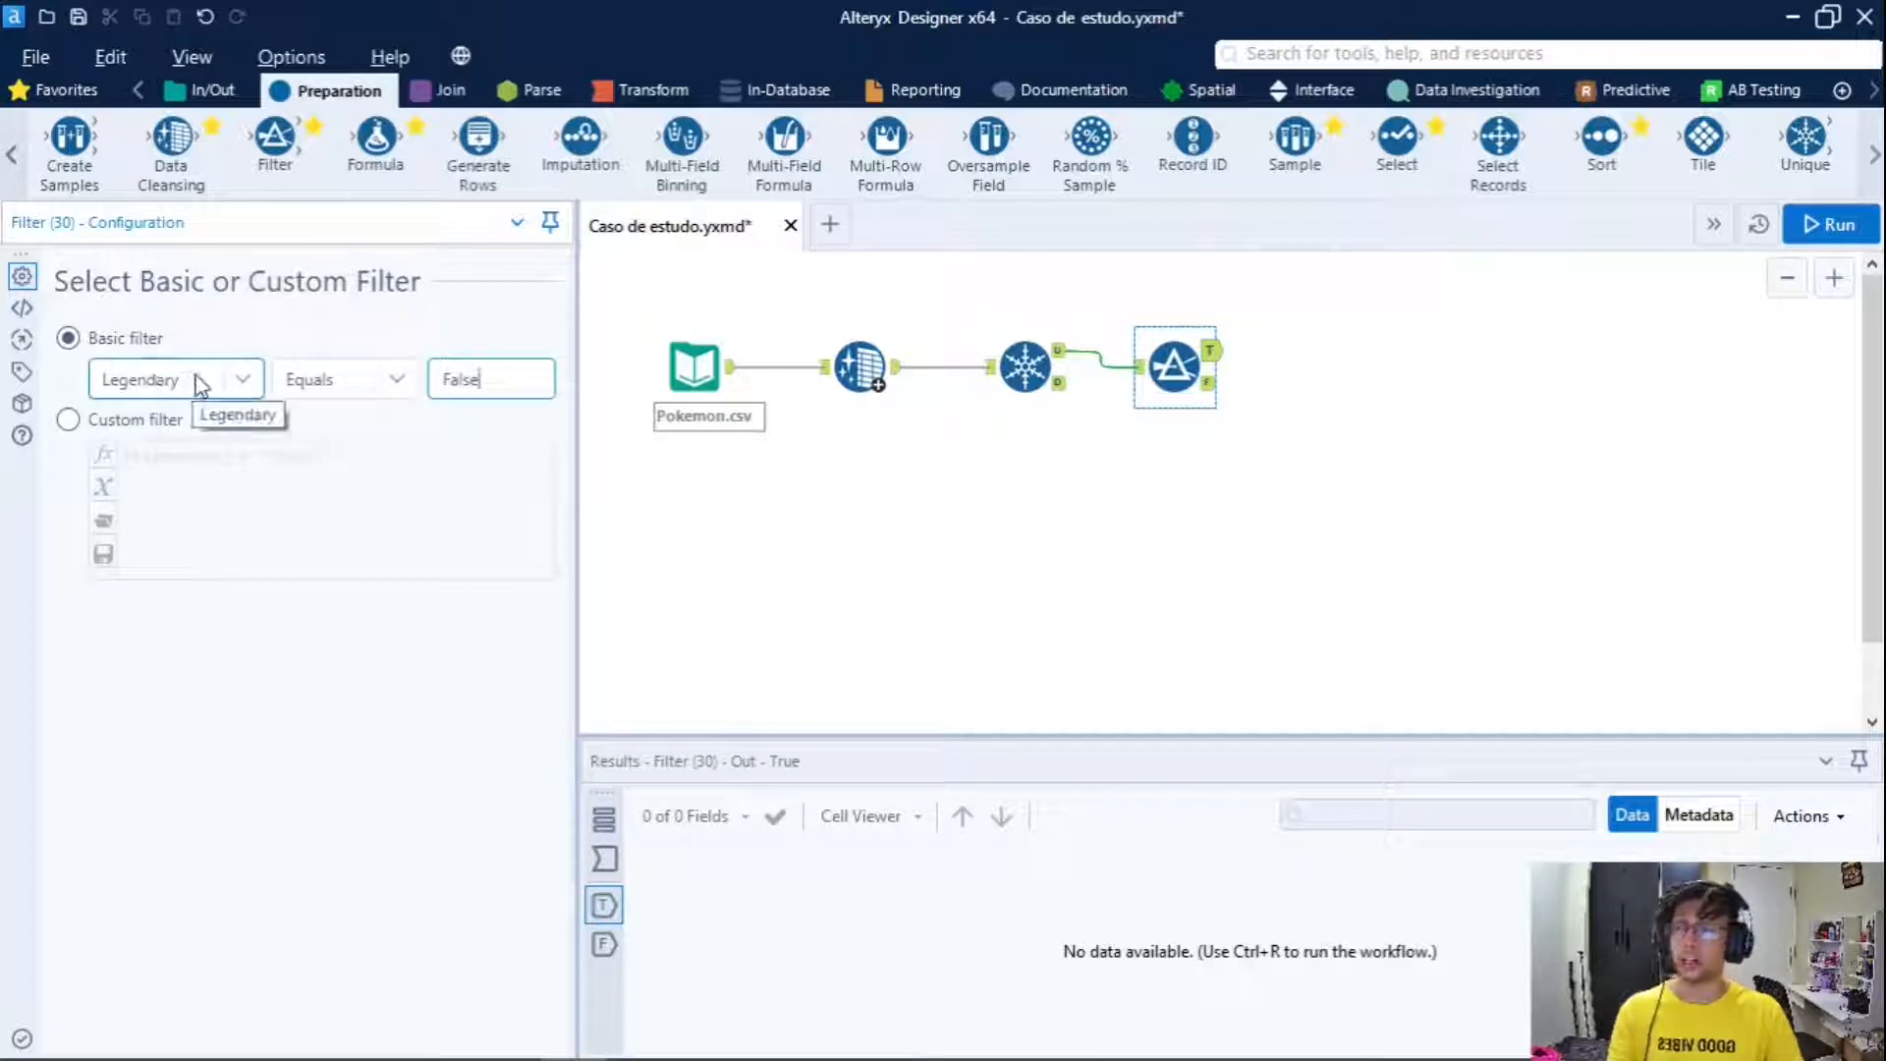
# Run the workflow and dismiss the completion message
pyautogui.click(1842, 220)
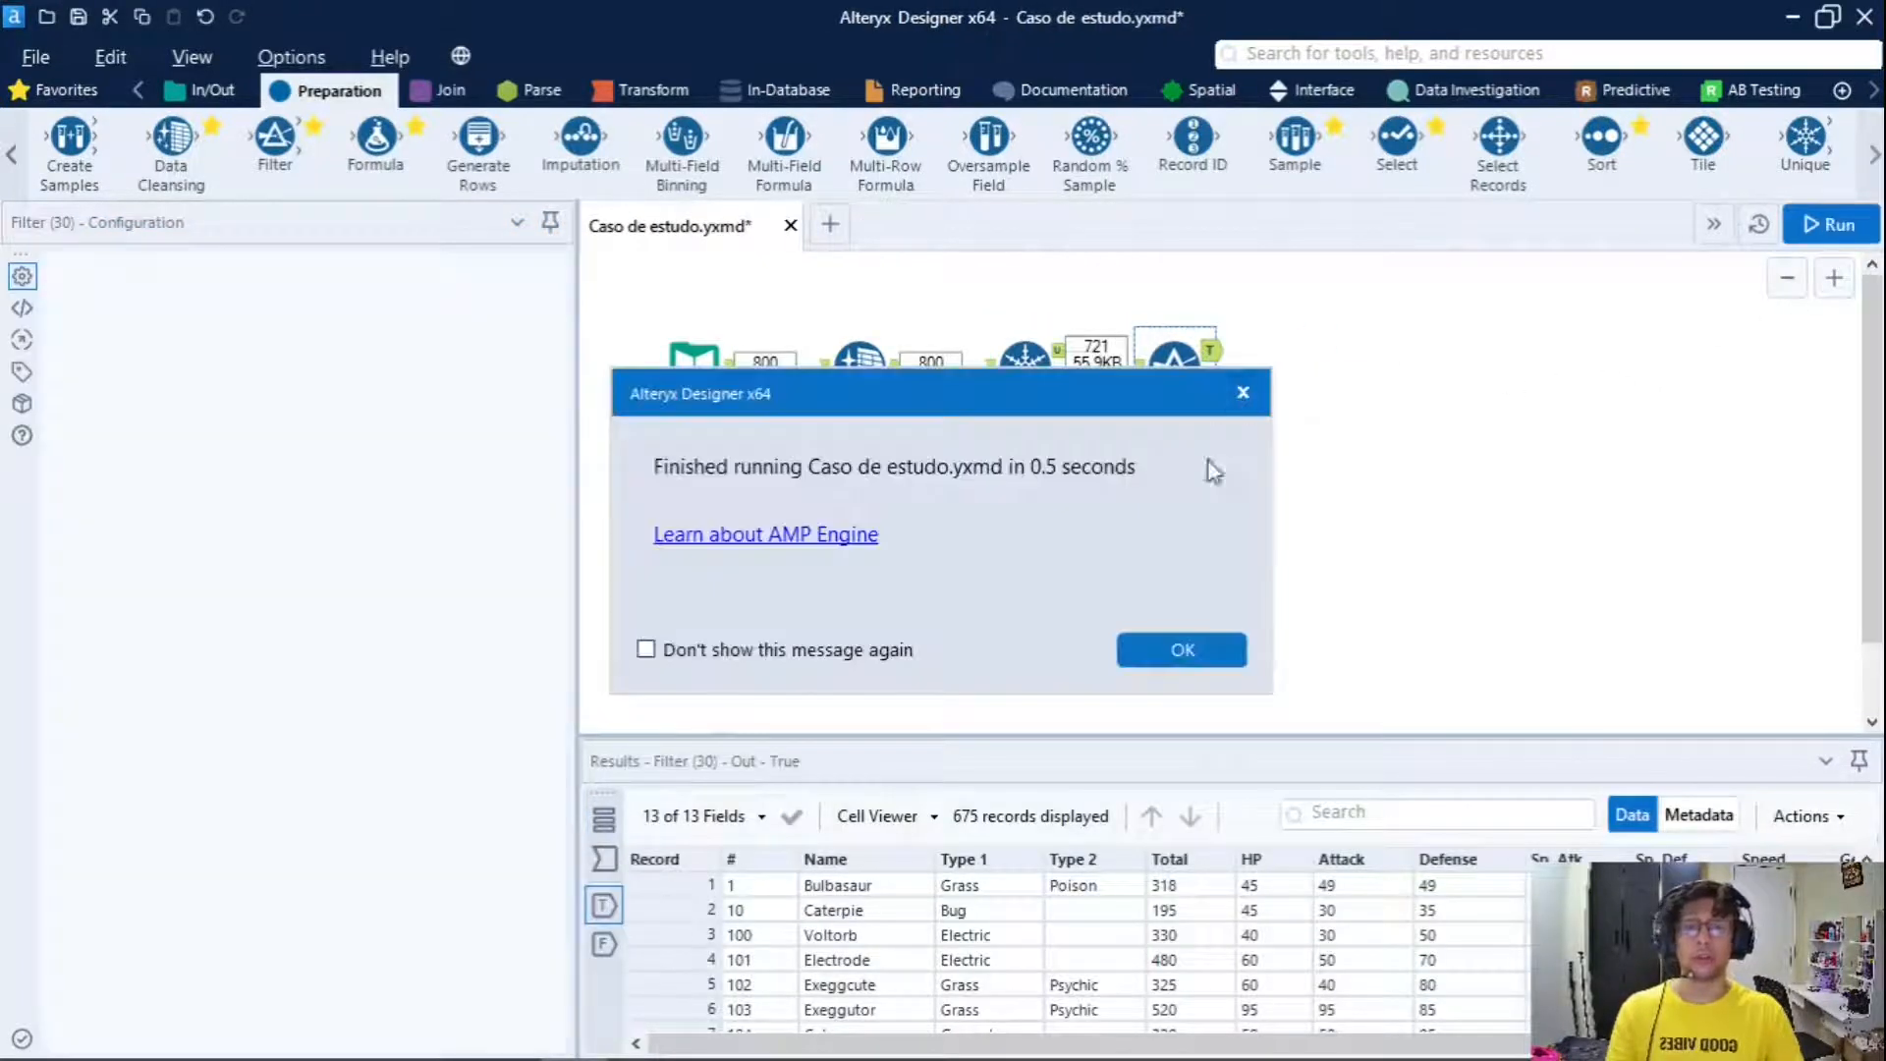
pyautogui.click(1220, 658)
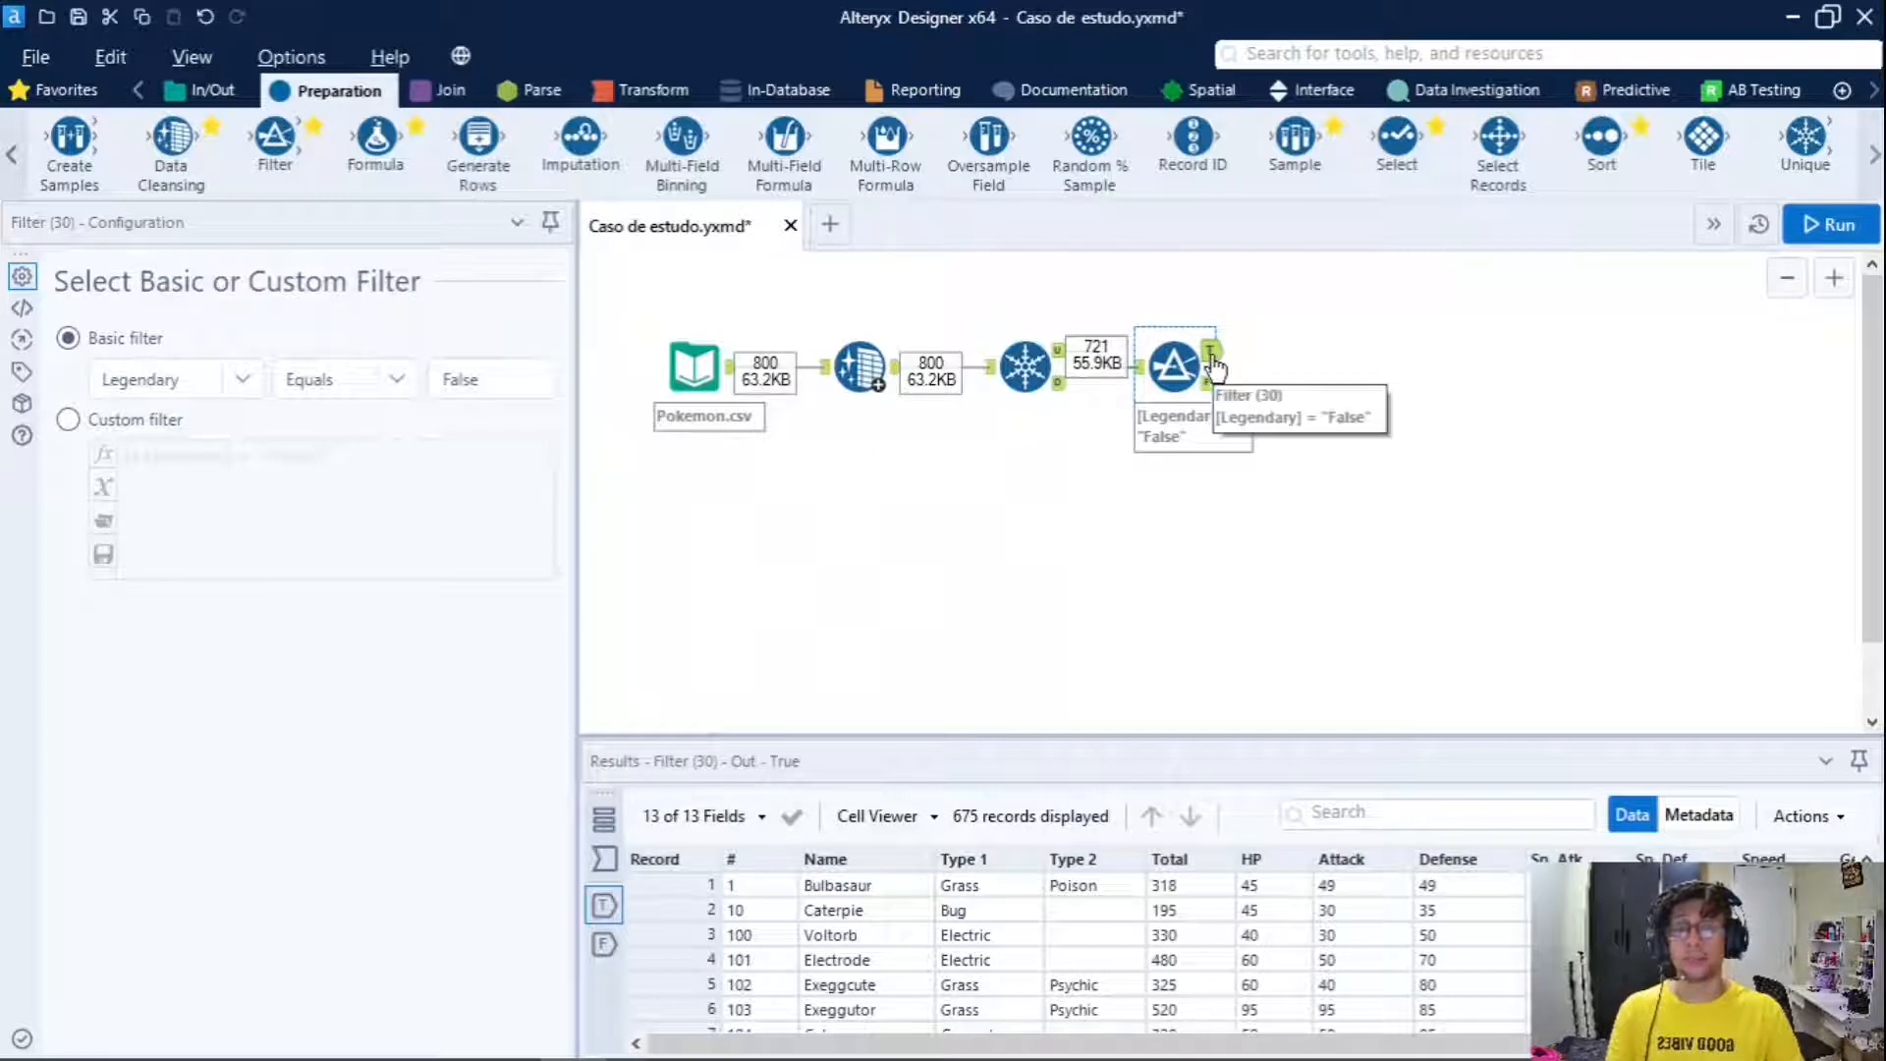
# Compare the records at the Filter tool's input, True output and False output, including the Legendary column
pyautogui.click(1139, 368)
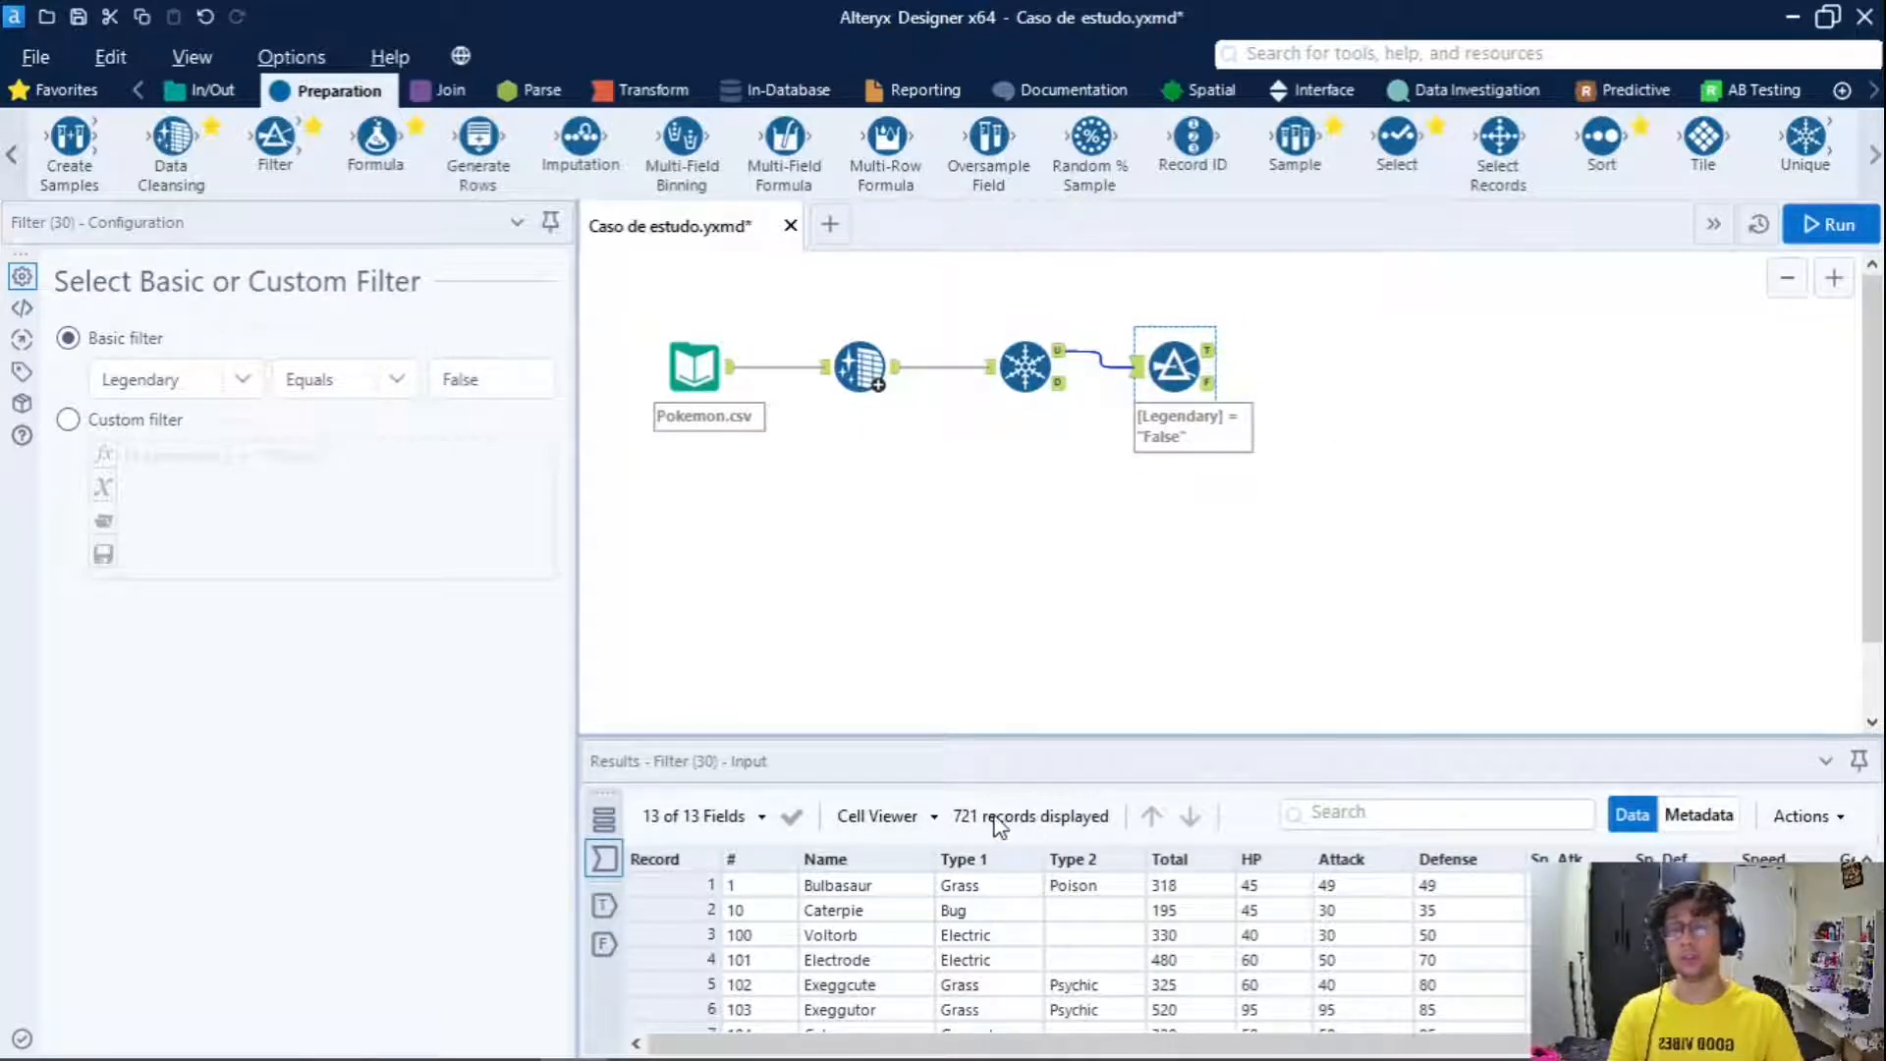
pyautogui.click(1210, 353)
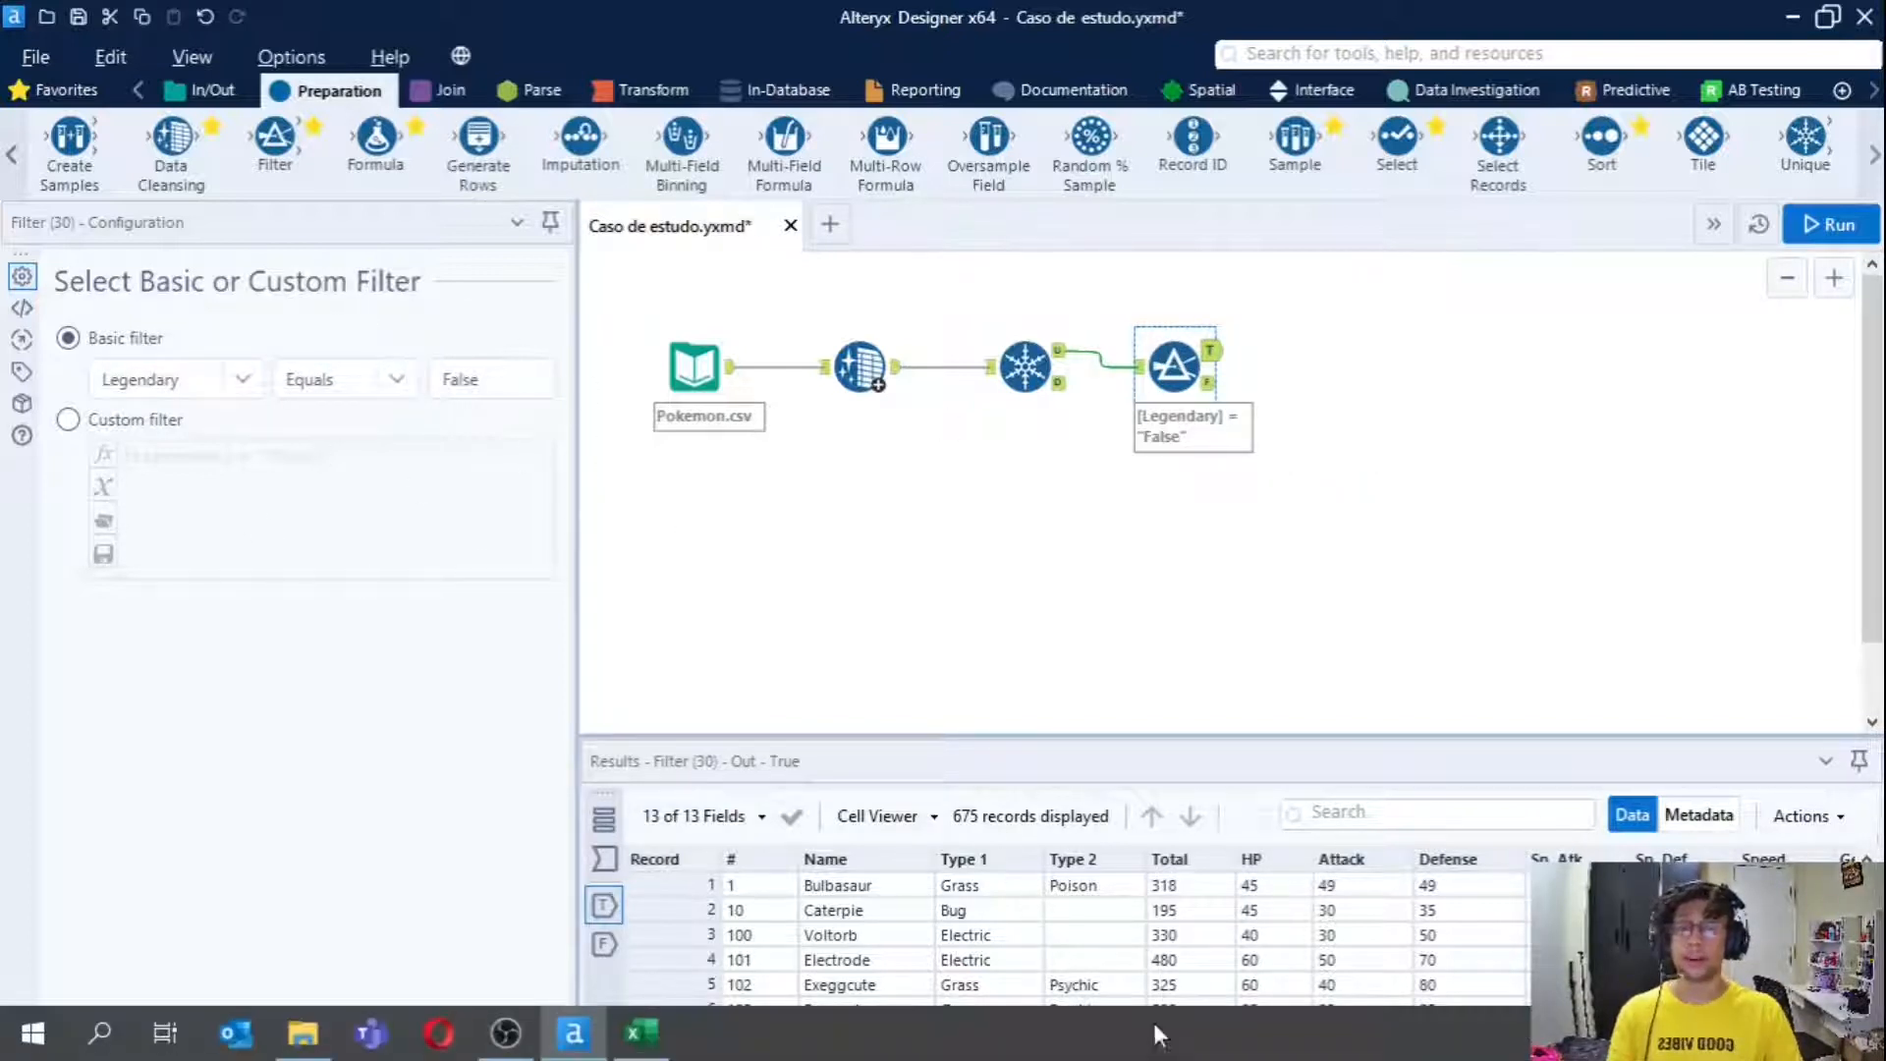
pyautogui.moveTo(1282, 1047); pyautogui.dragTo(1503, 1048)
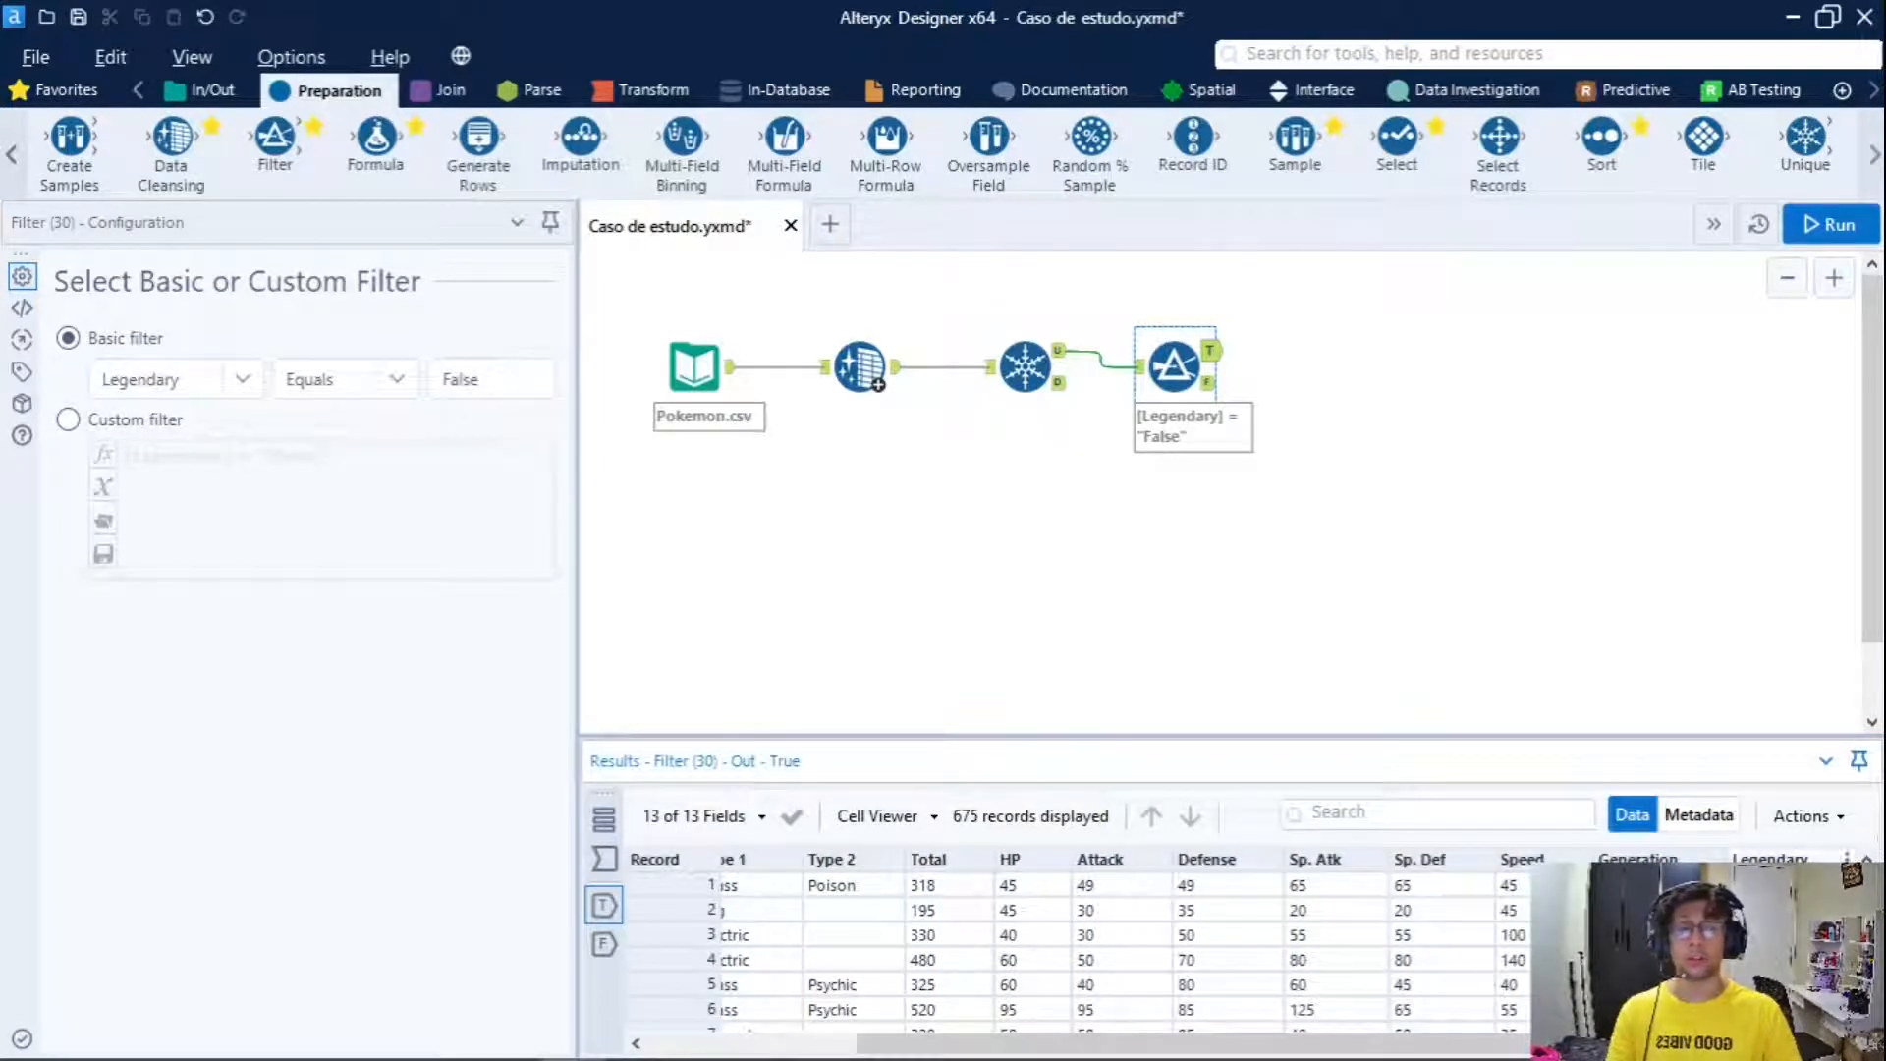
pyautogui.moveTo(1868, 880)
pyautogui.mouseDown()
pyautogui.moveTo(1867, 1000)
pyautogui.moveTo(1868, 875)
pyautogui.mouseUp()
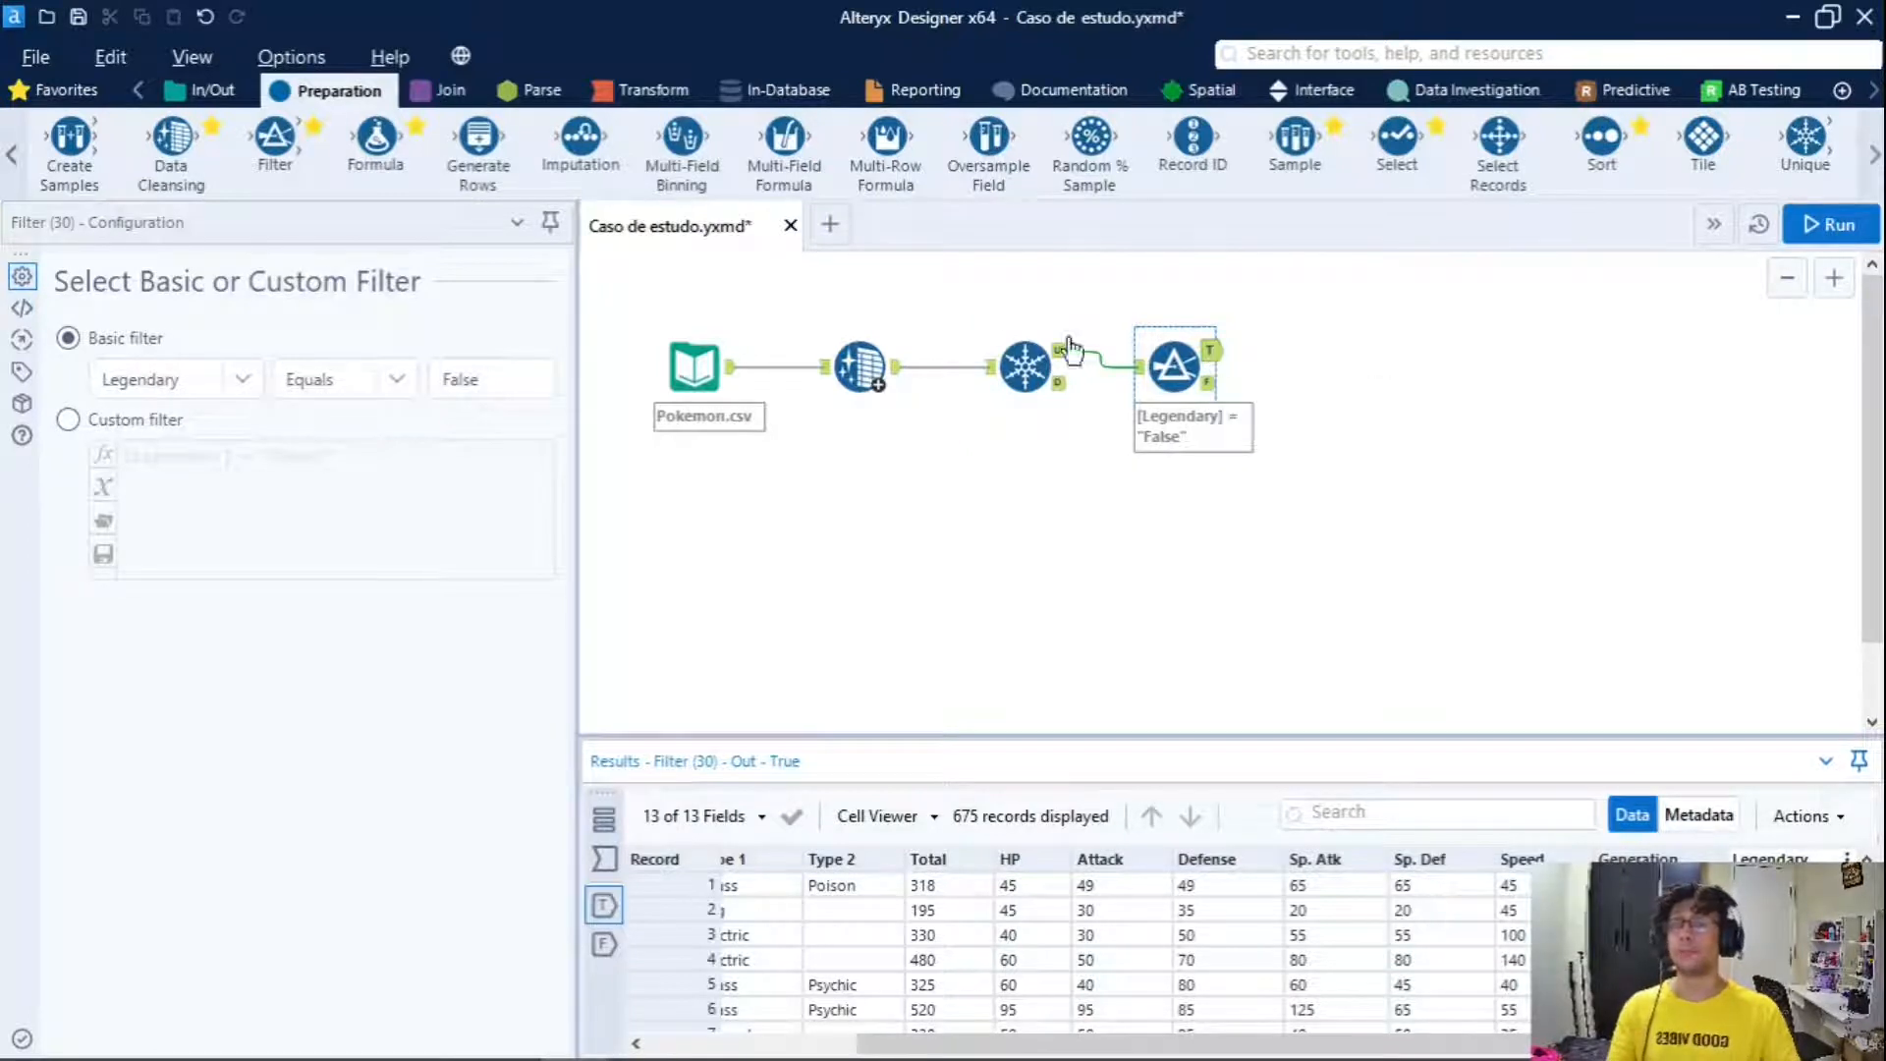
pyautogui.click(1213, 386)
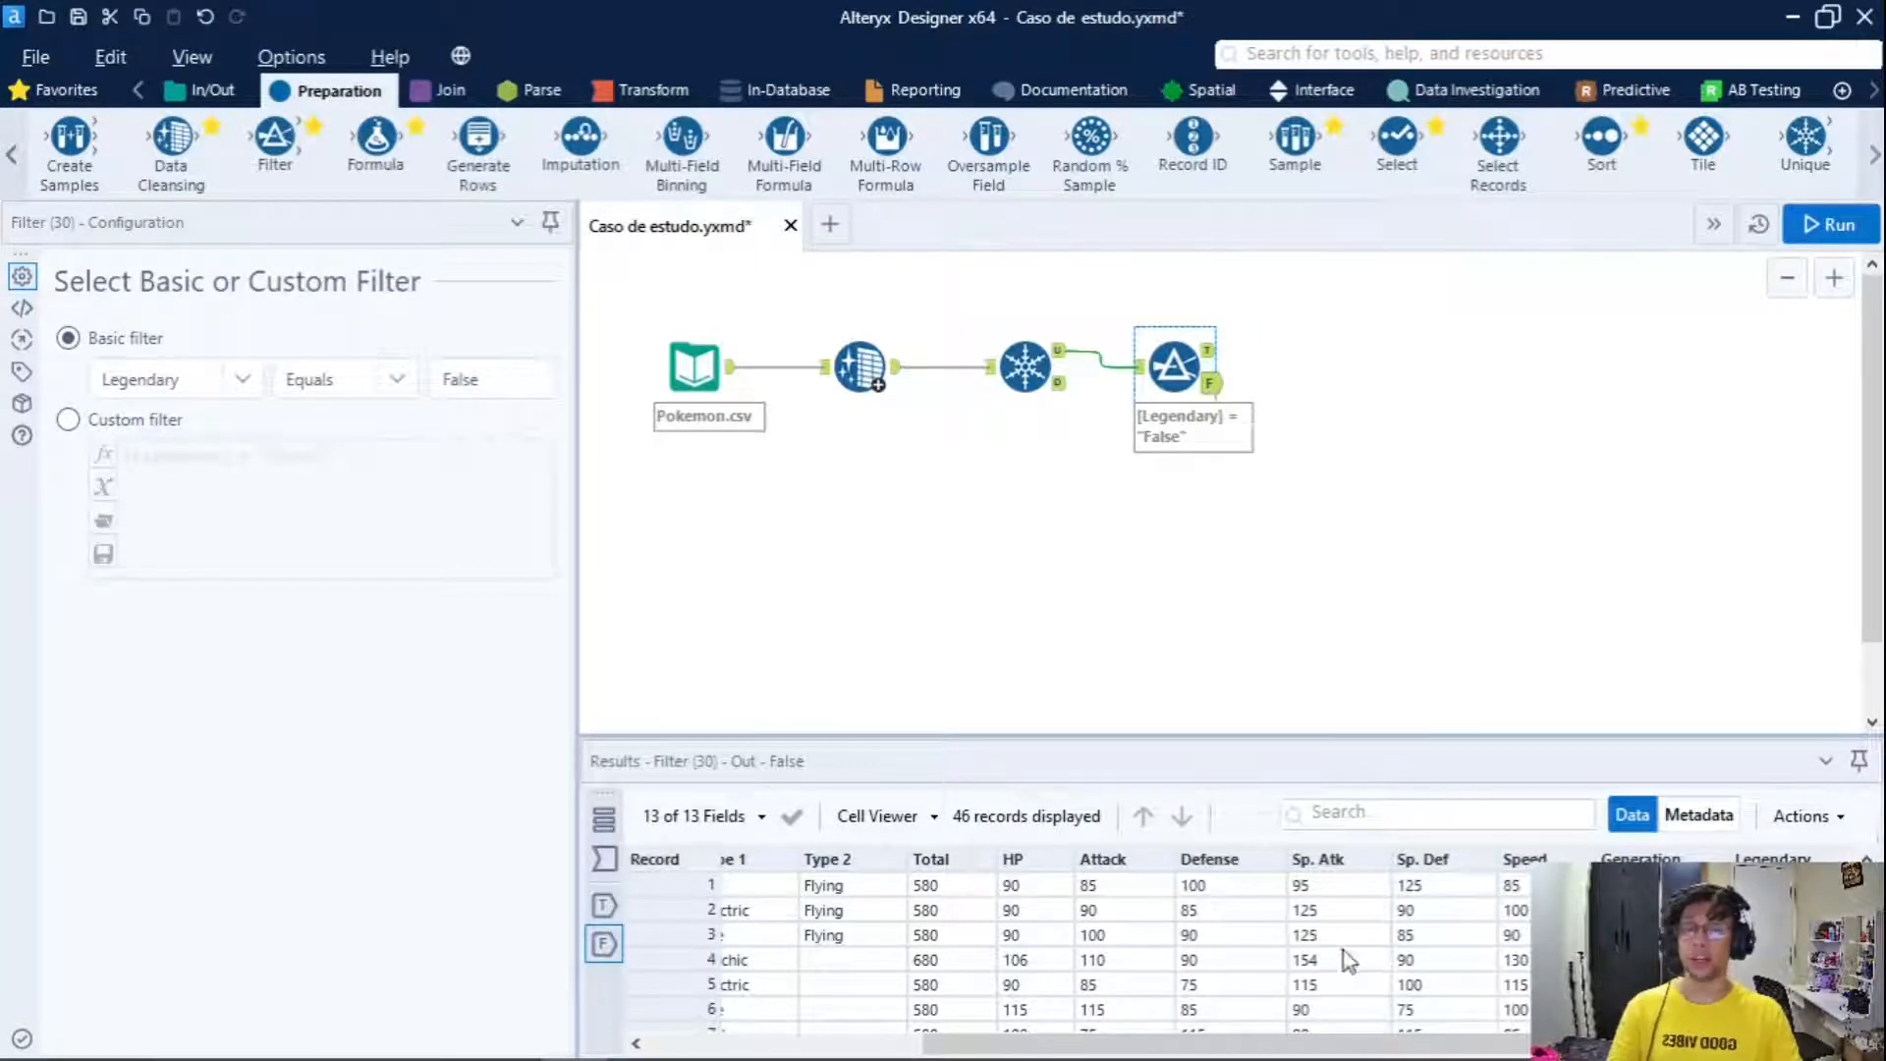
pyautogui.click(1211, 352)
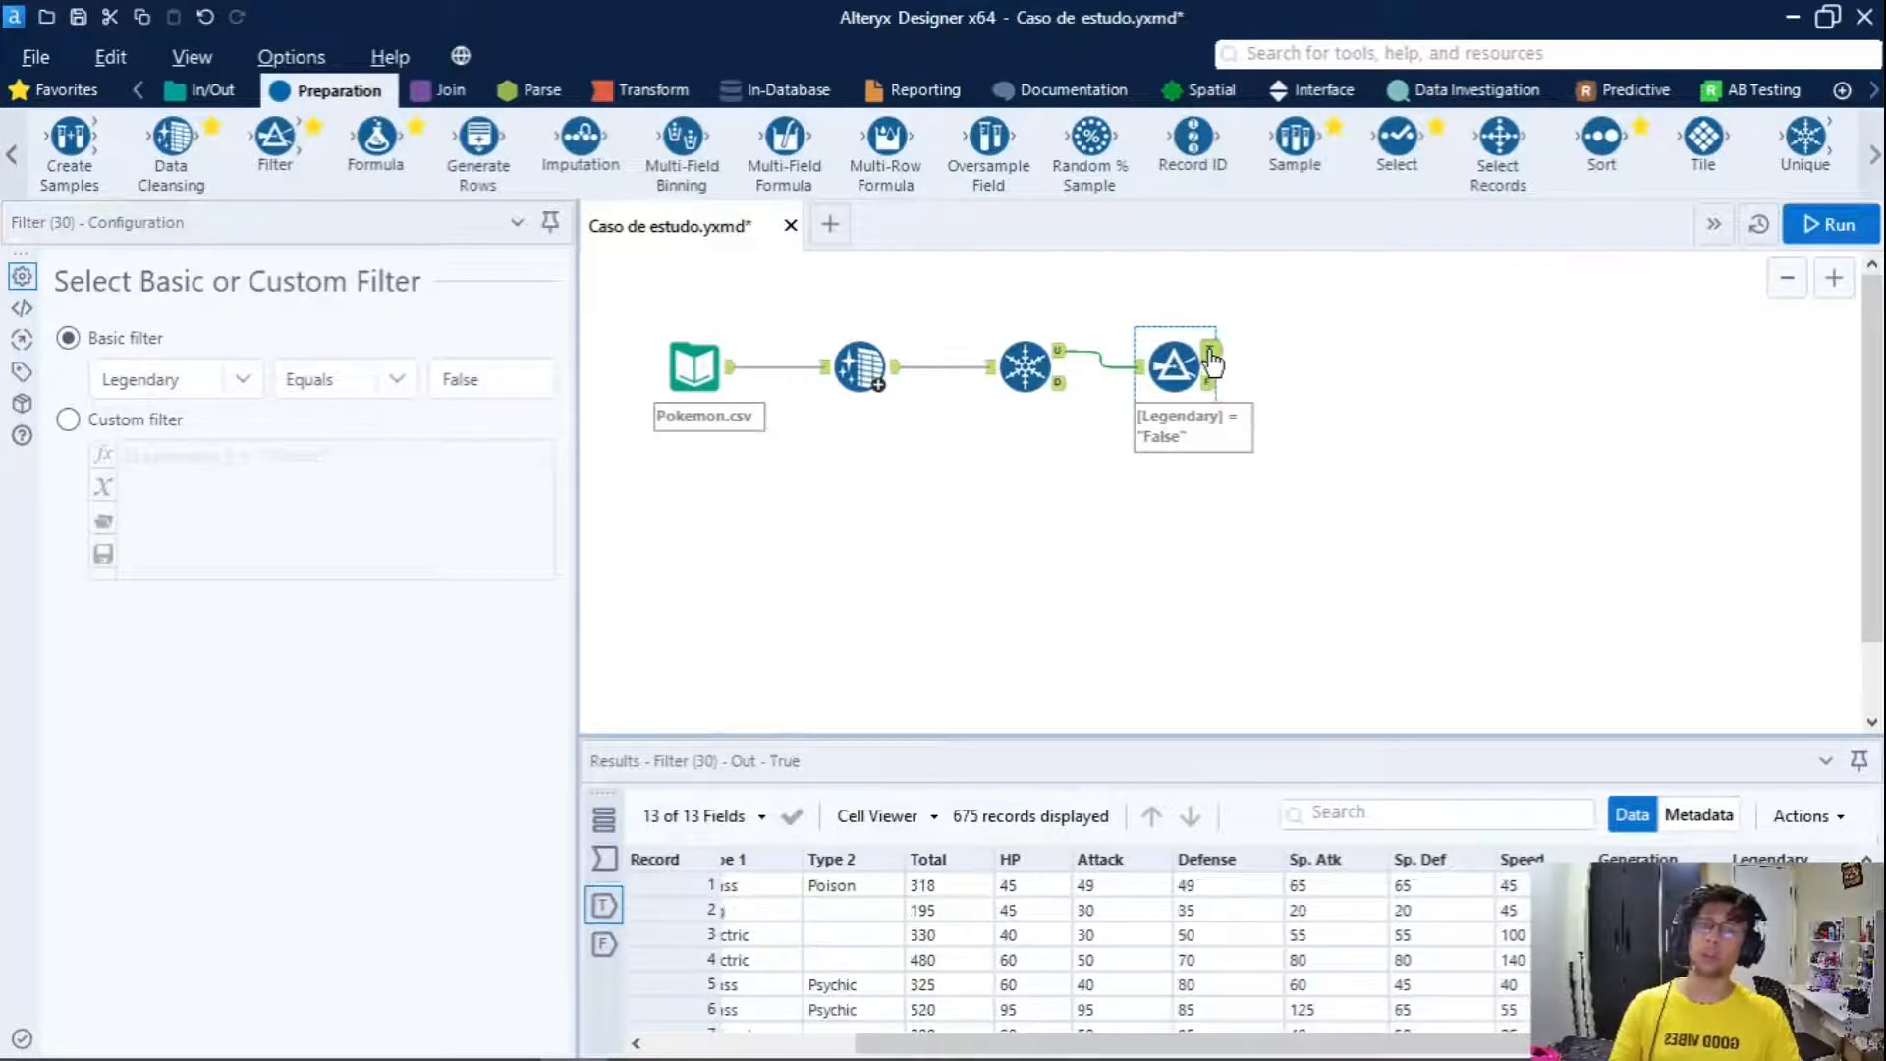
pyautogui.click(1214, 383)
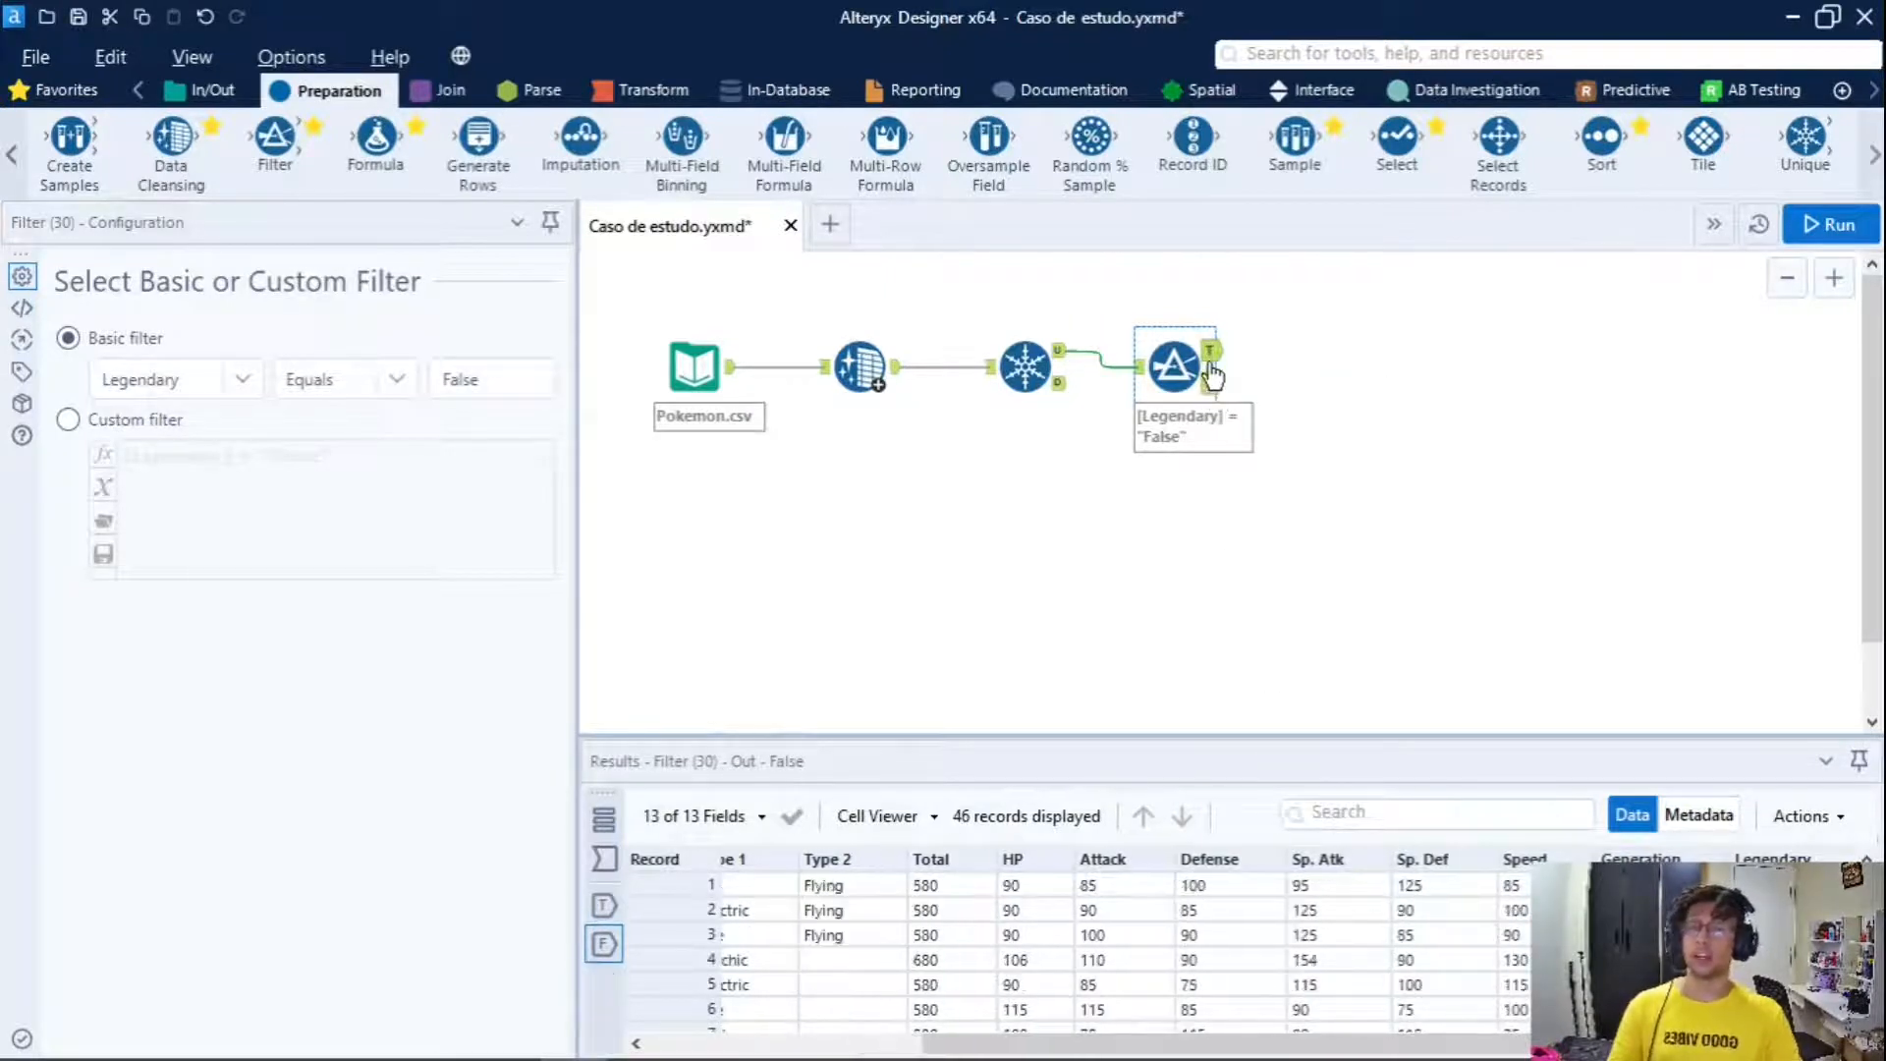
pyautogui.click(1210, 356)
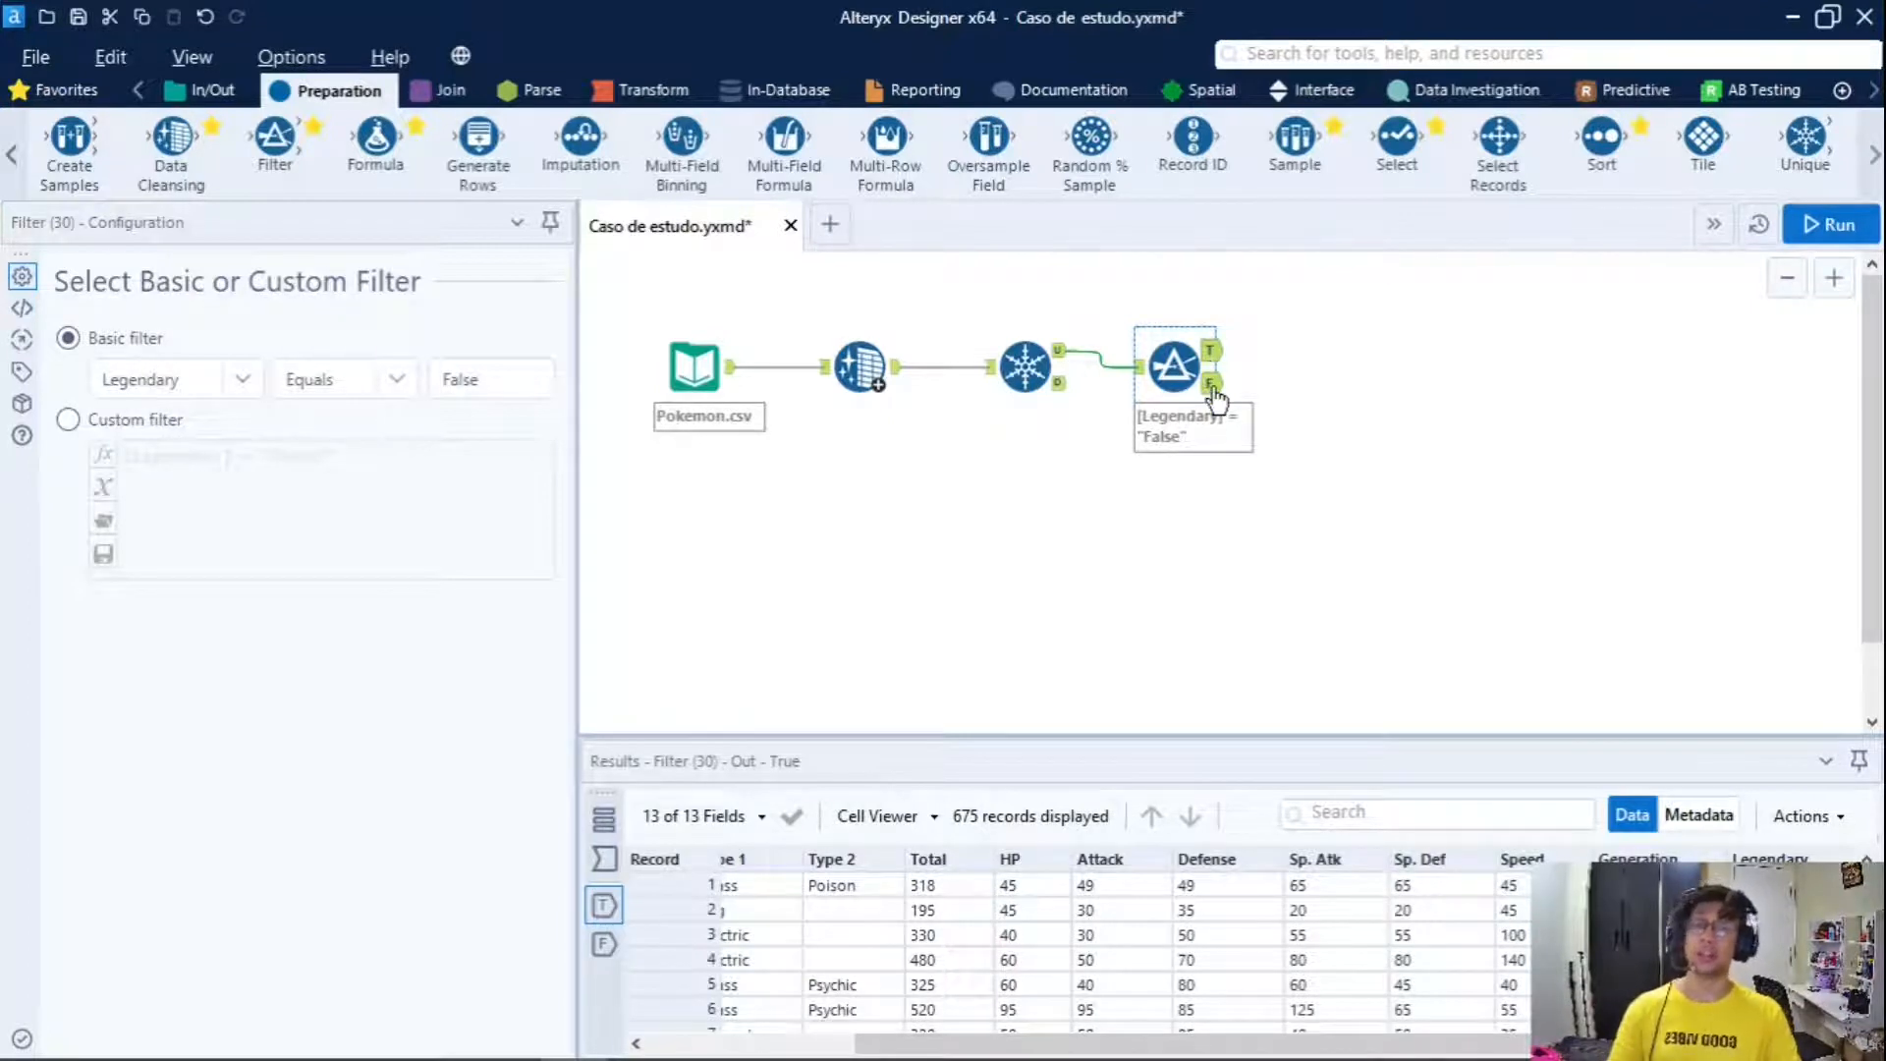
pyautogui.click(1213, 384)
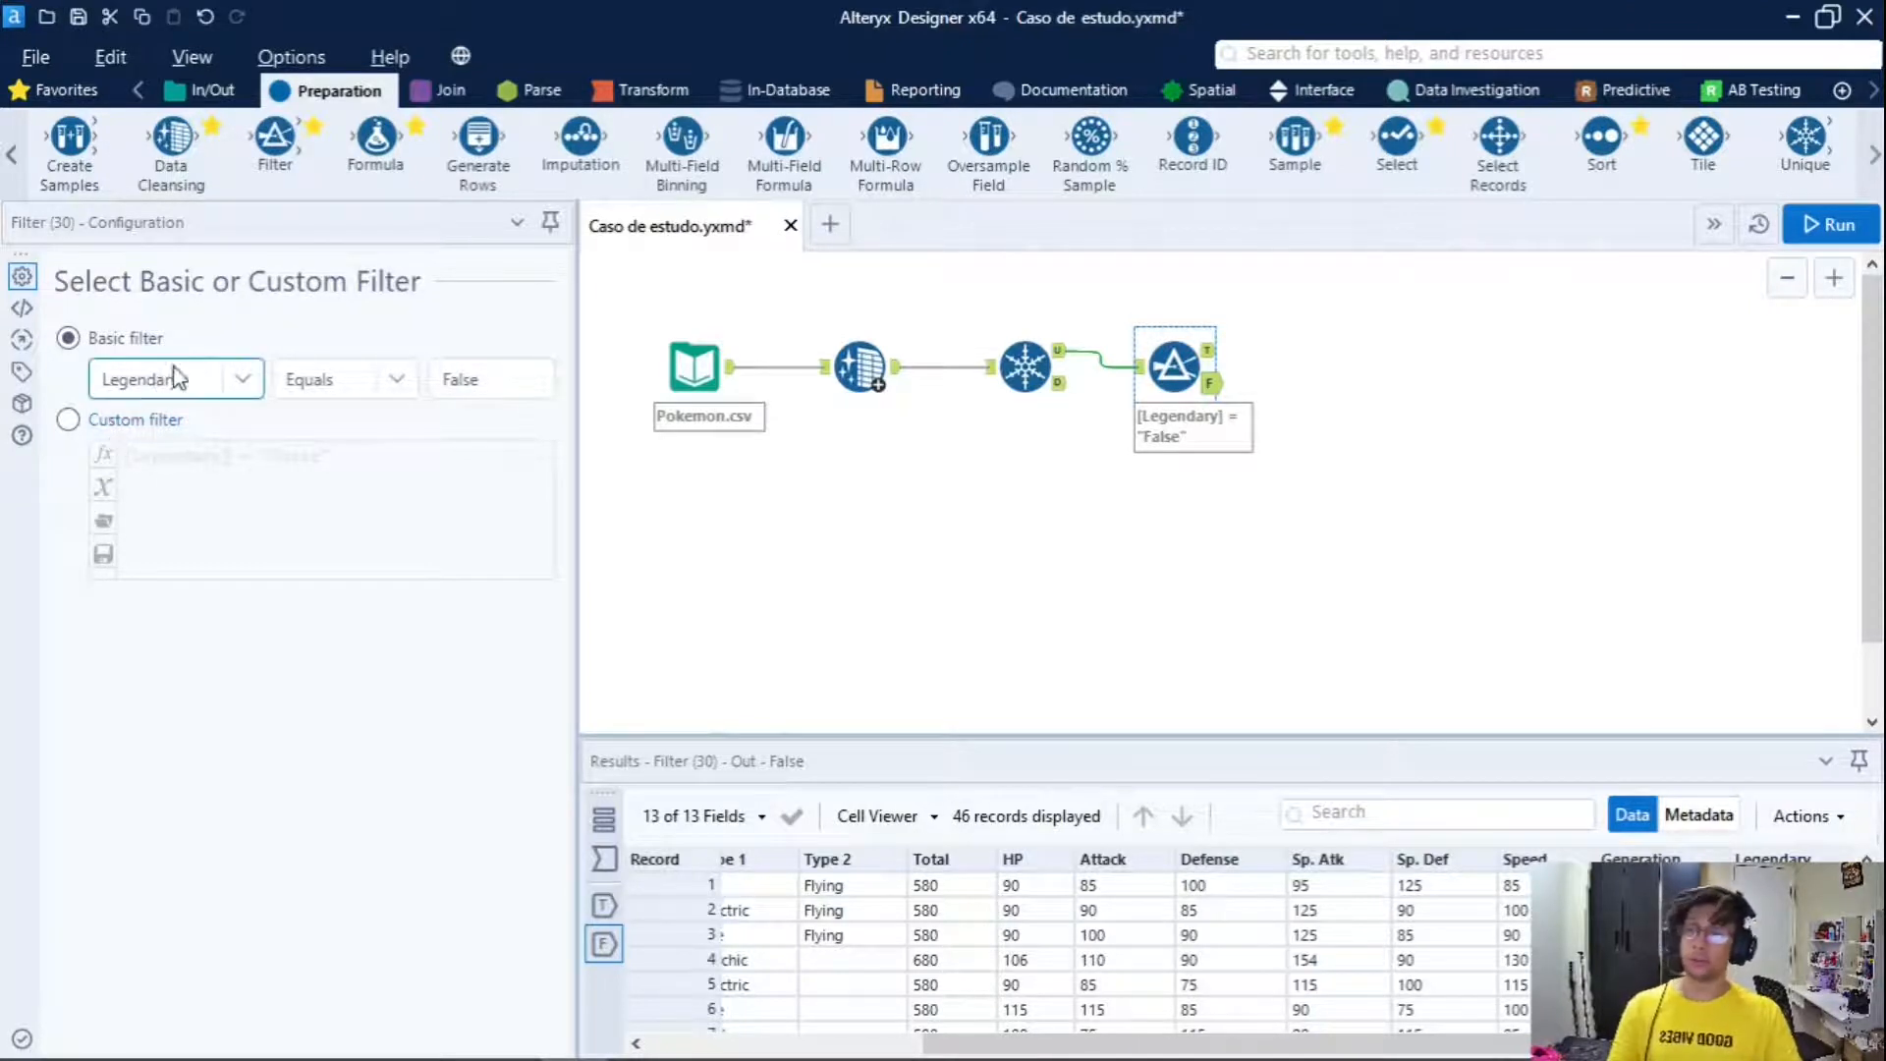
# Switch the Filter tool from the basic filter to the custom filter expression
pyautogui.click(69, 421)
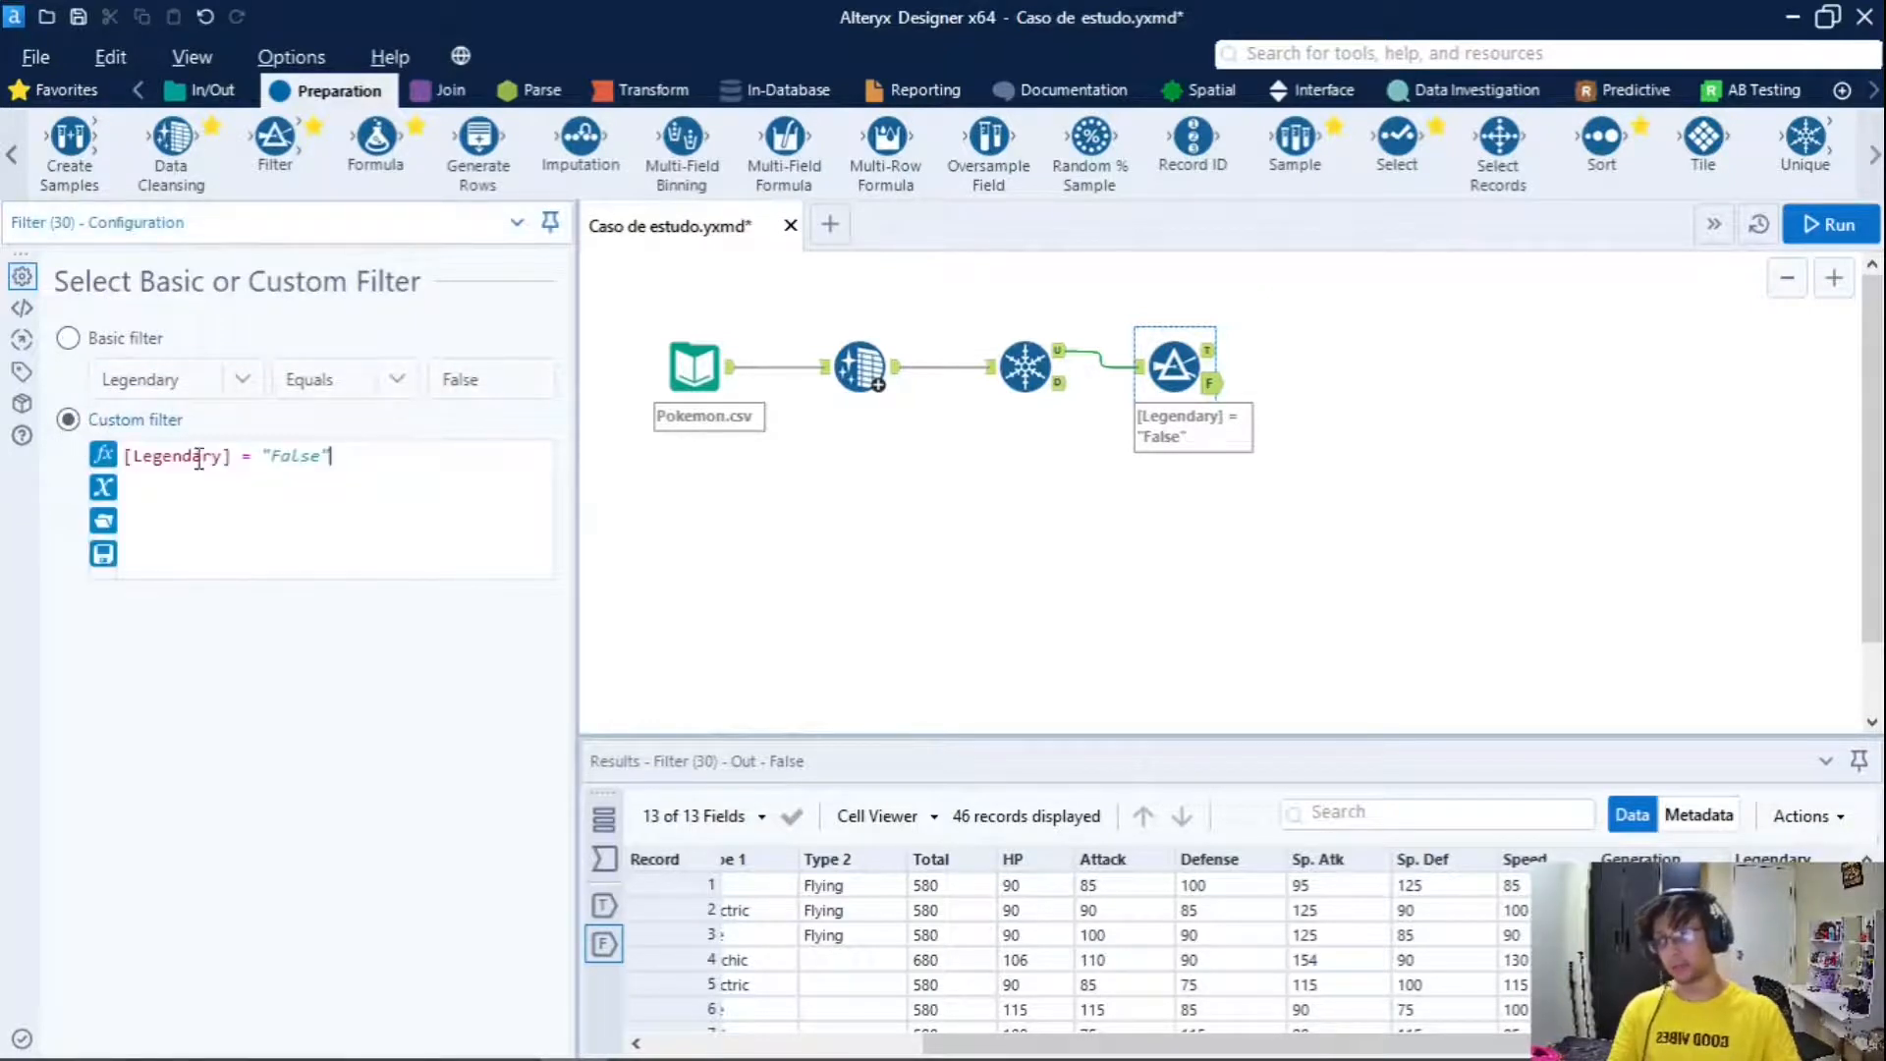
pyautogui.moveTo(332, 456); pyautogui.dragTo(143, 454)
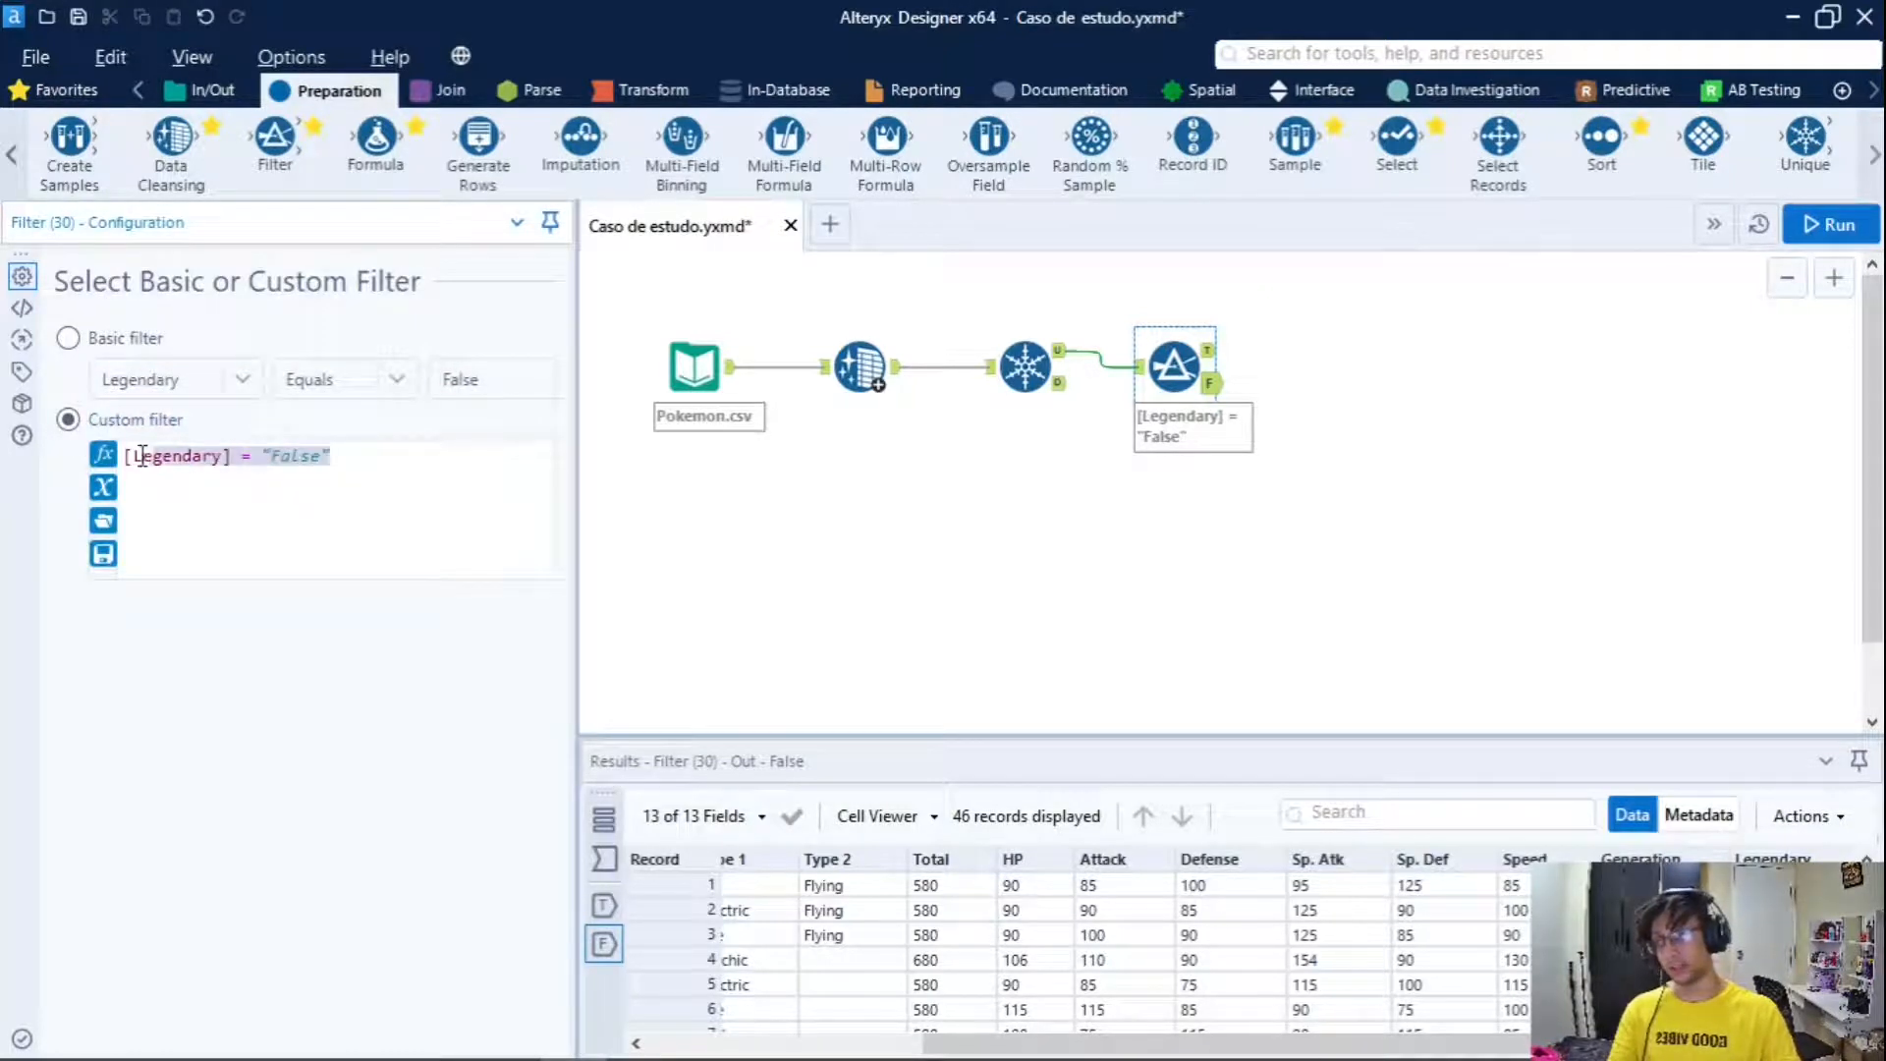
pyautogui.click(358, 462)
pyautogui.moveTo(358, 462); pyautogui.dragTo(103, 465)
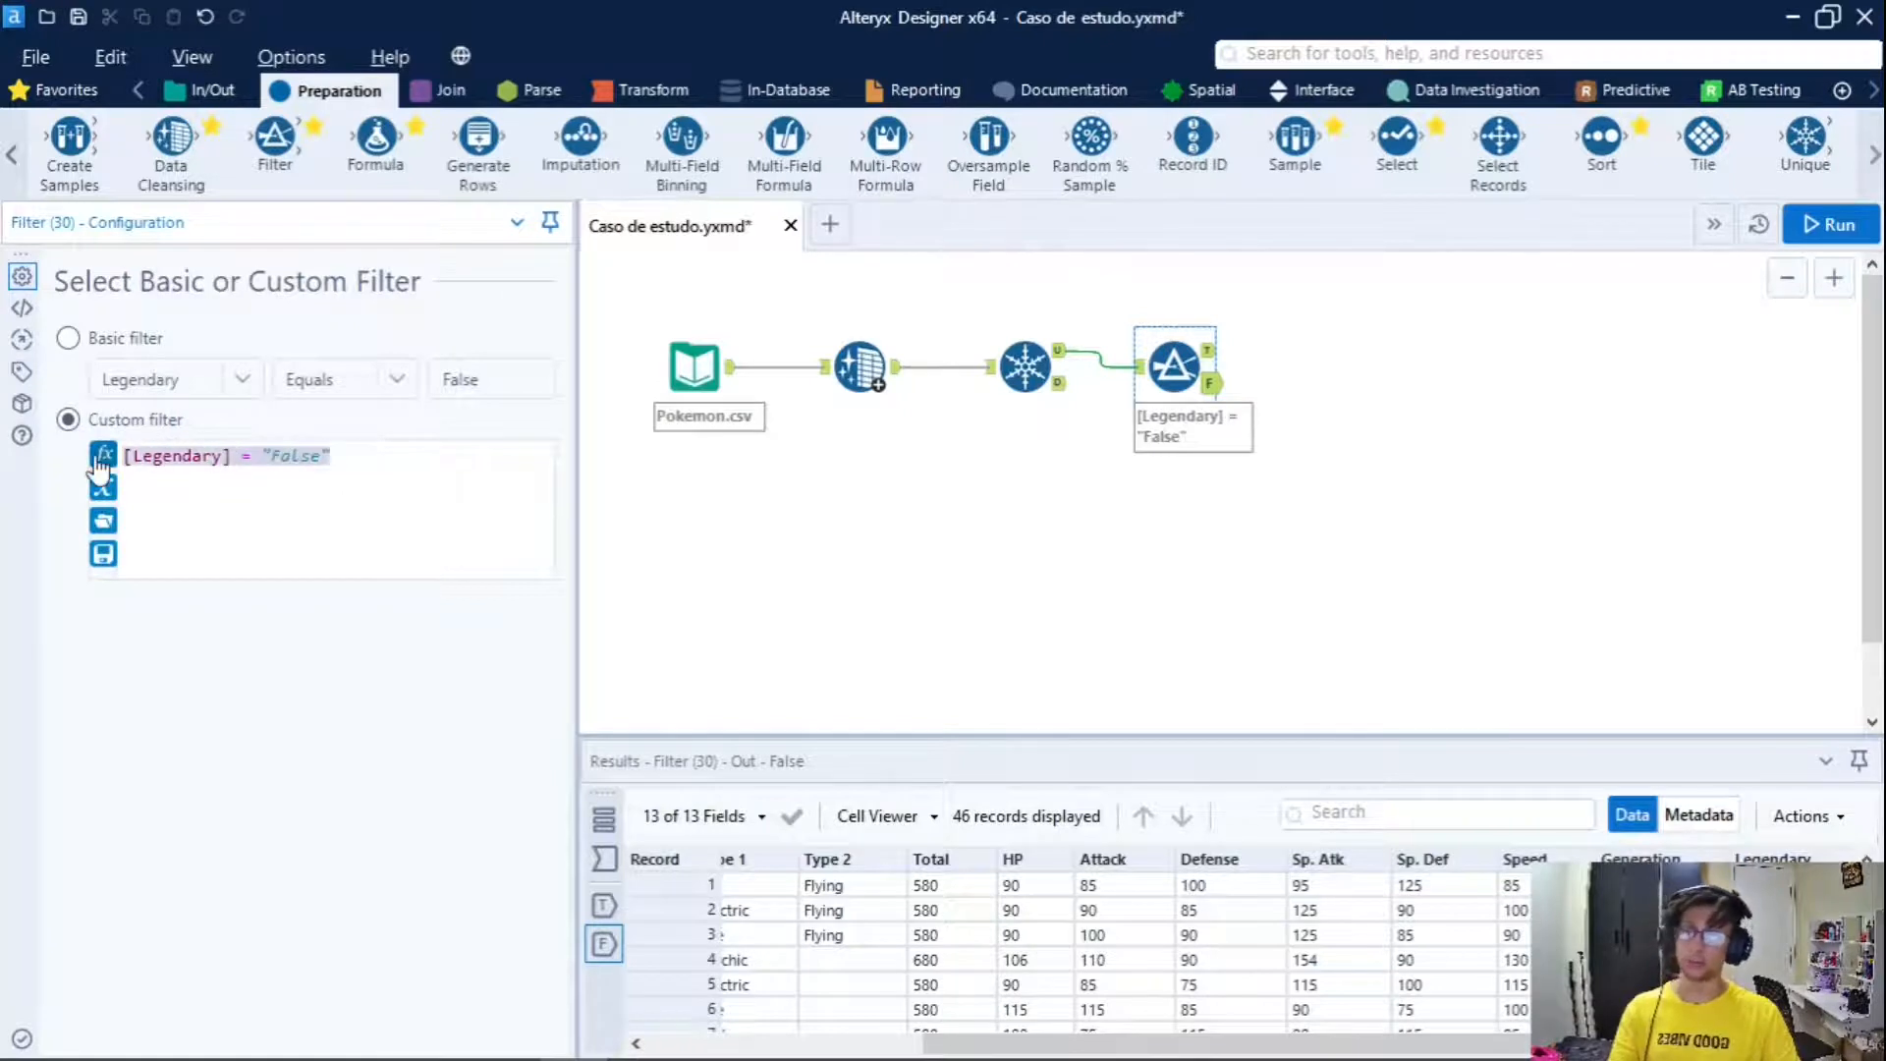
pyautogui.press('Right')
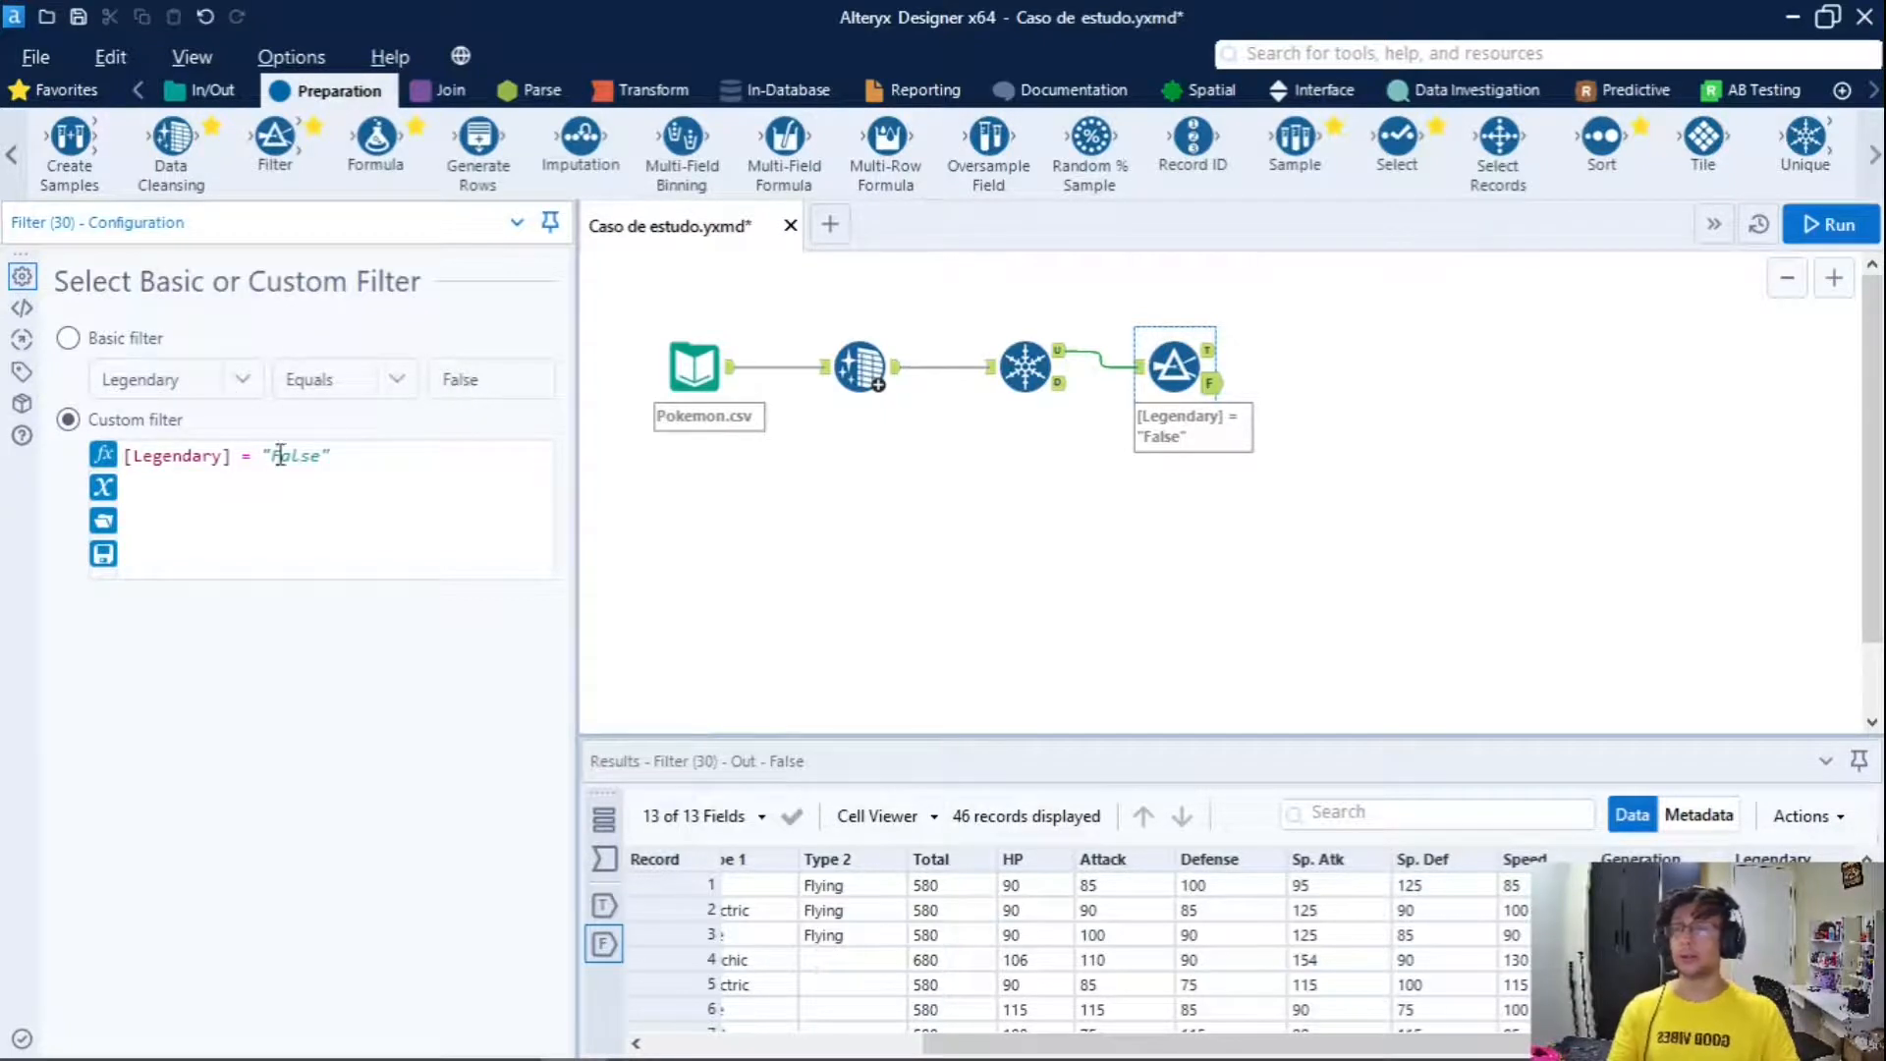
pyautogui.moveTo(333, 455); pyautogui.dragTo(120, 454)
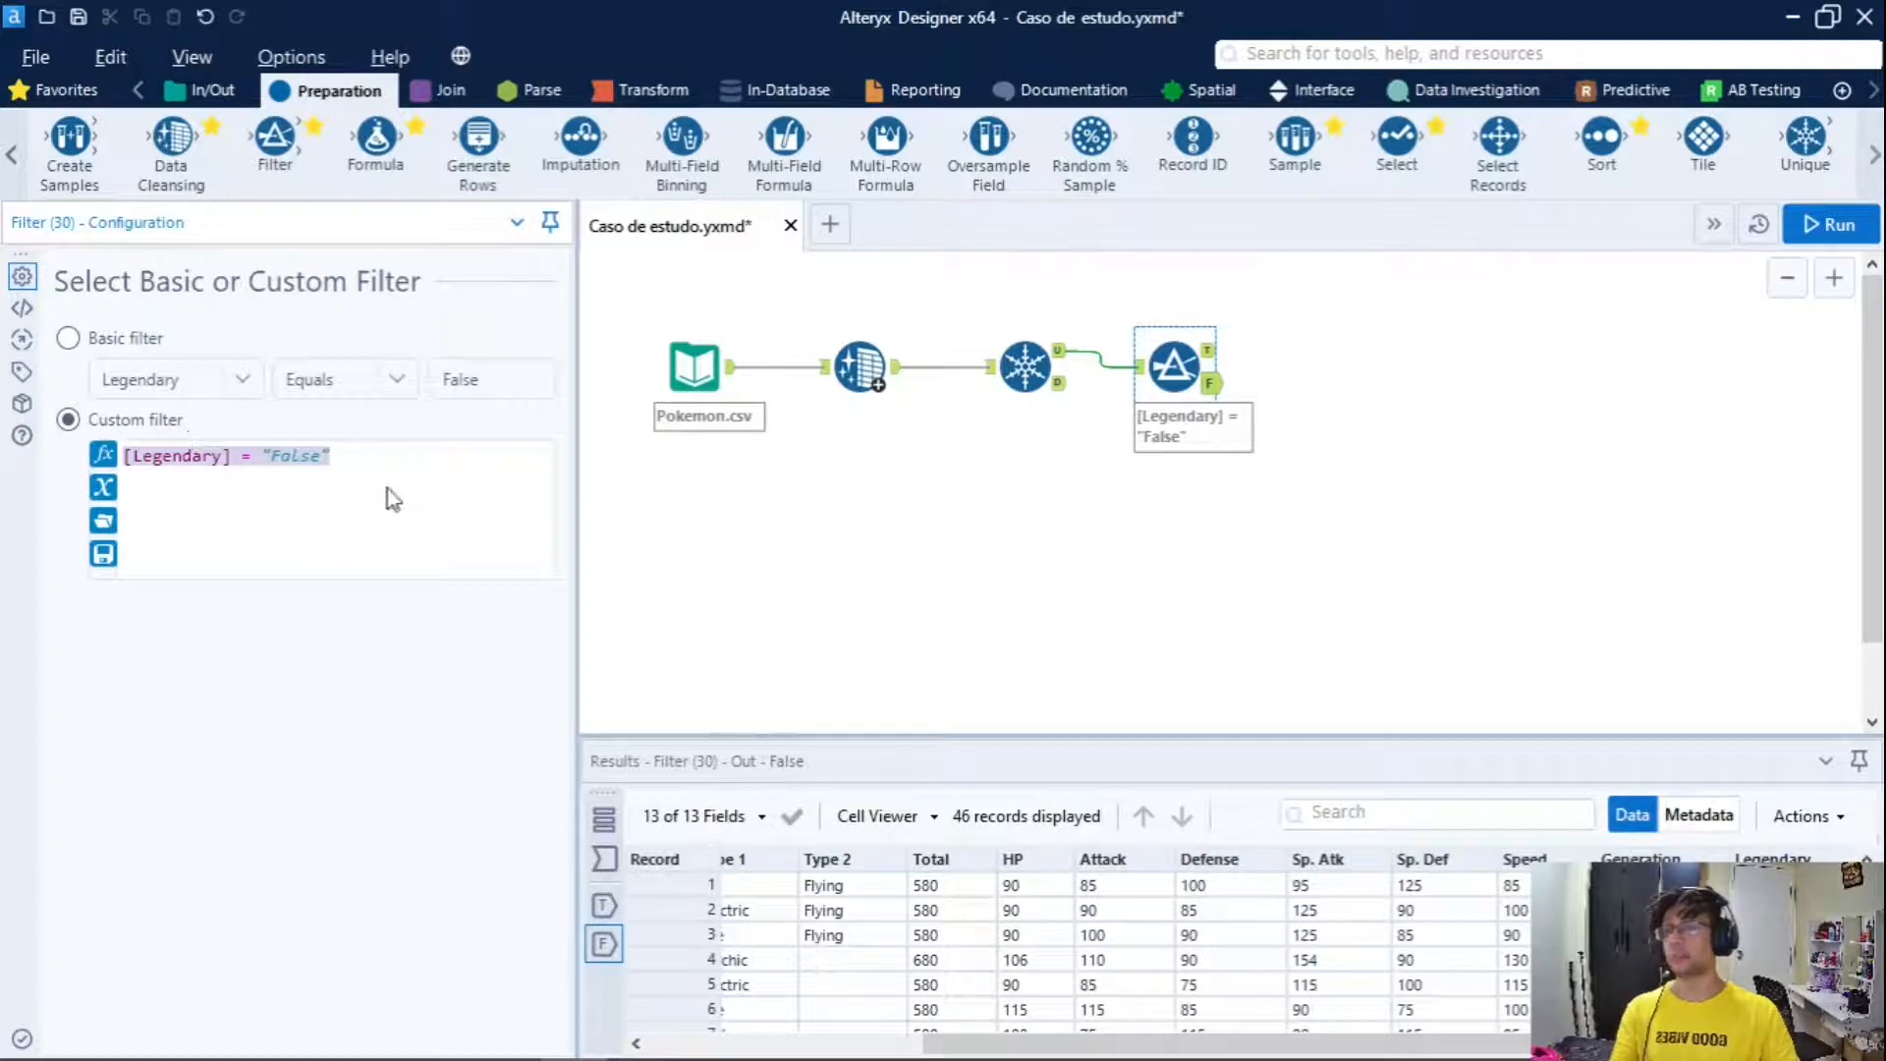
pyautogui.click(409, 459)
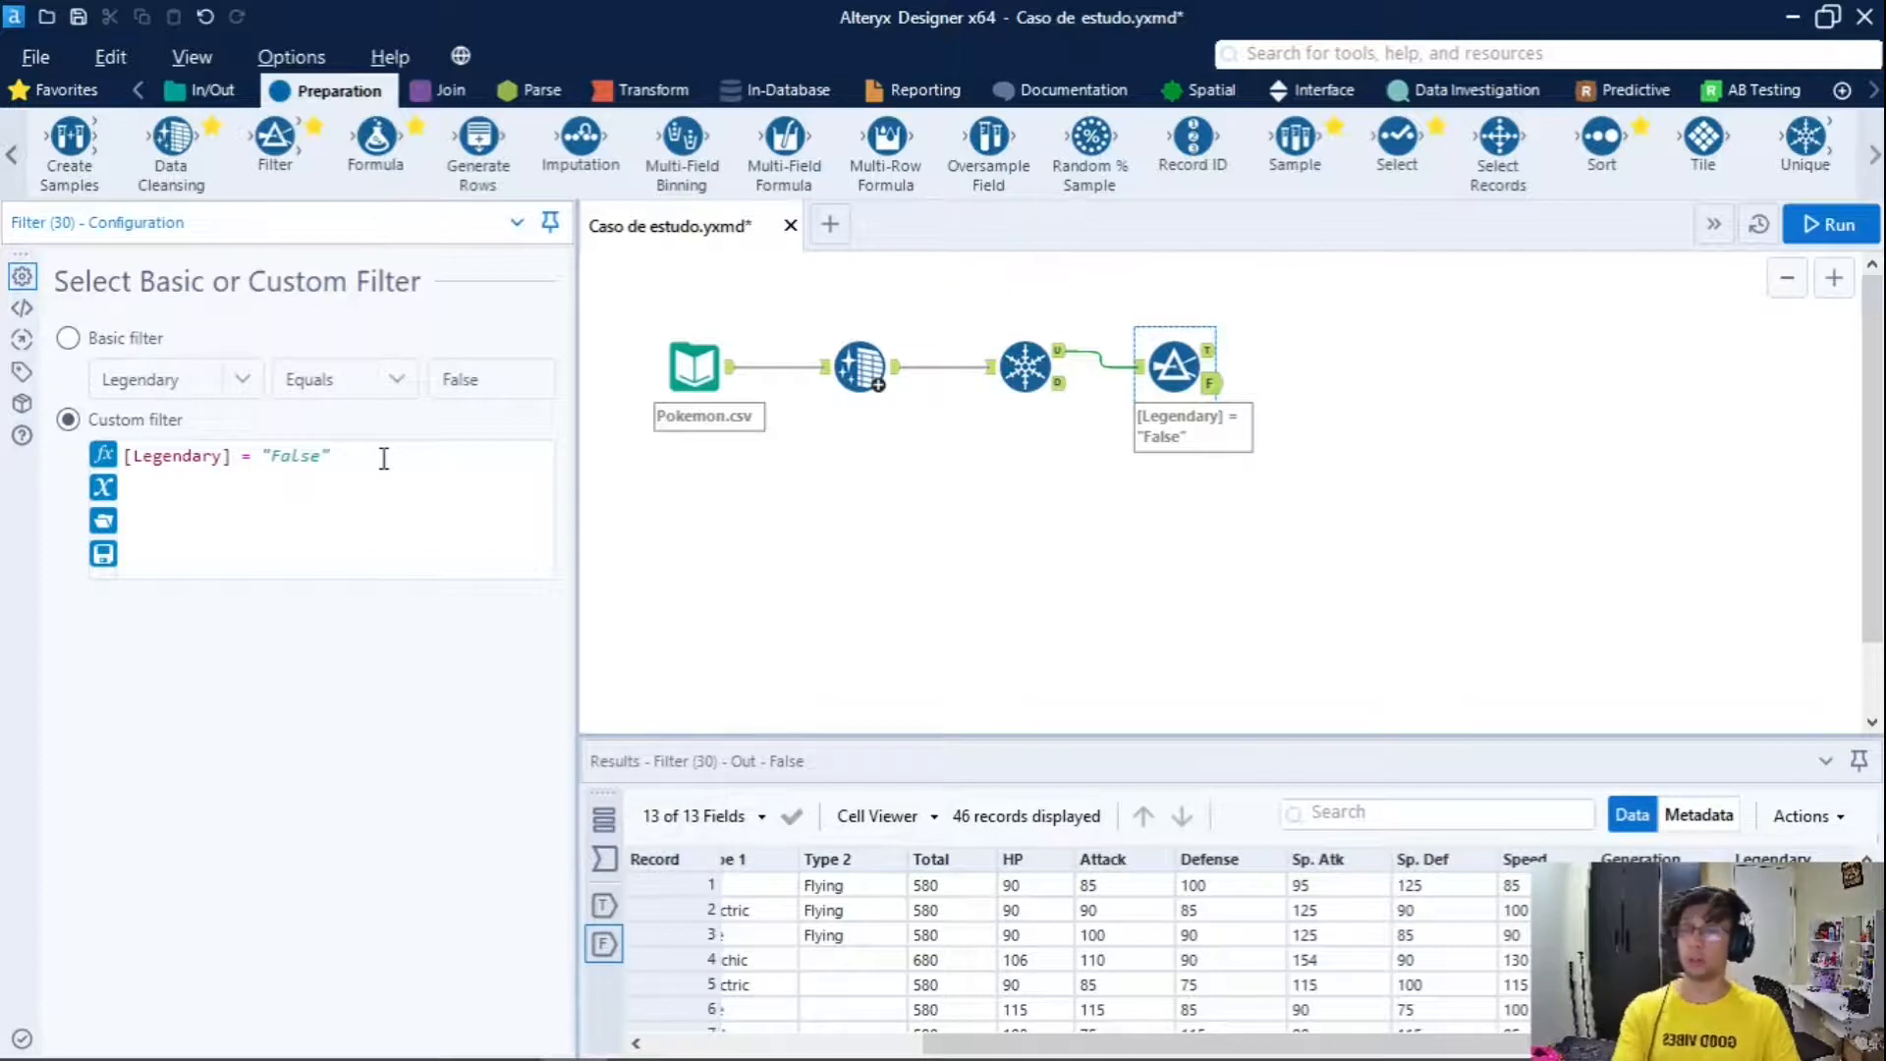
# Extend the custom filter expression after "False" with AND and the [Type 2] field
pyautogui.write('AND')
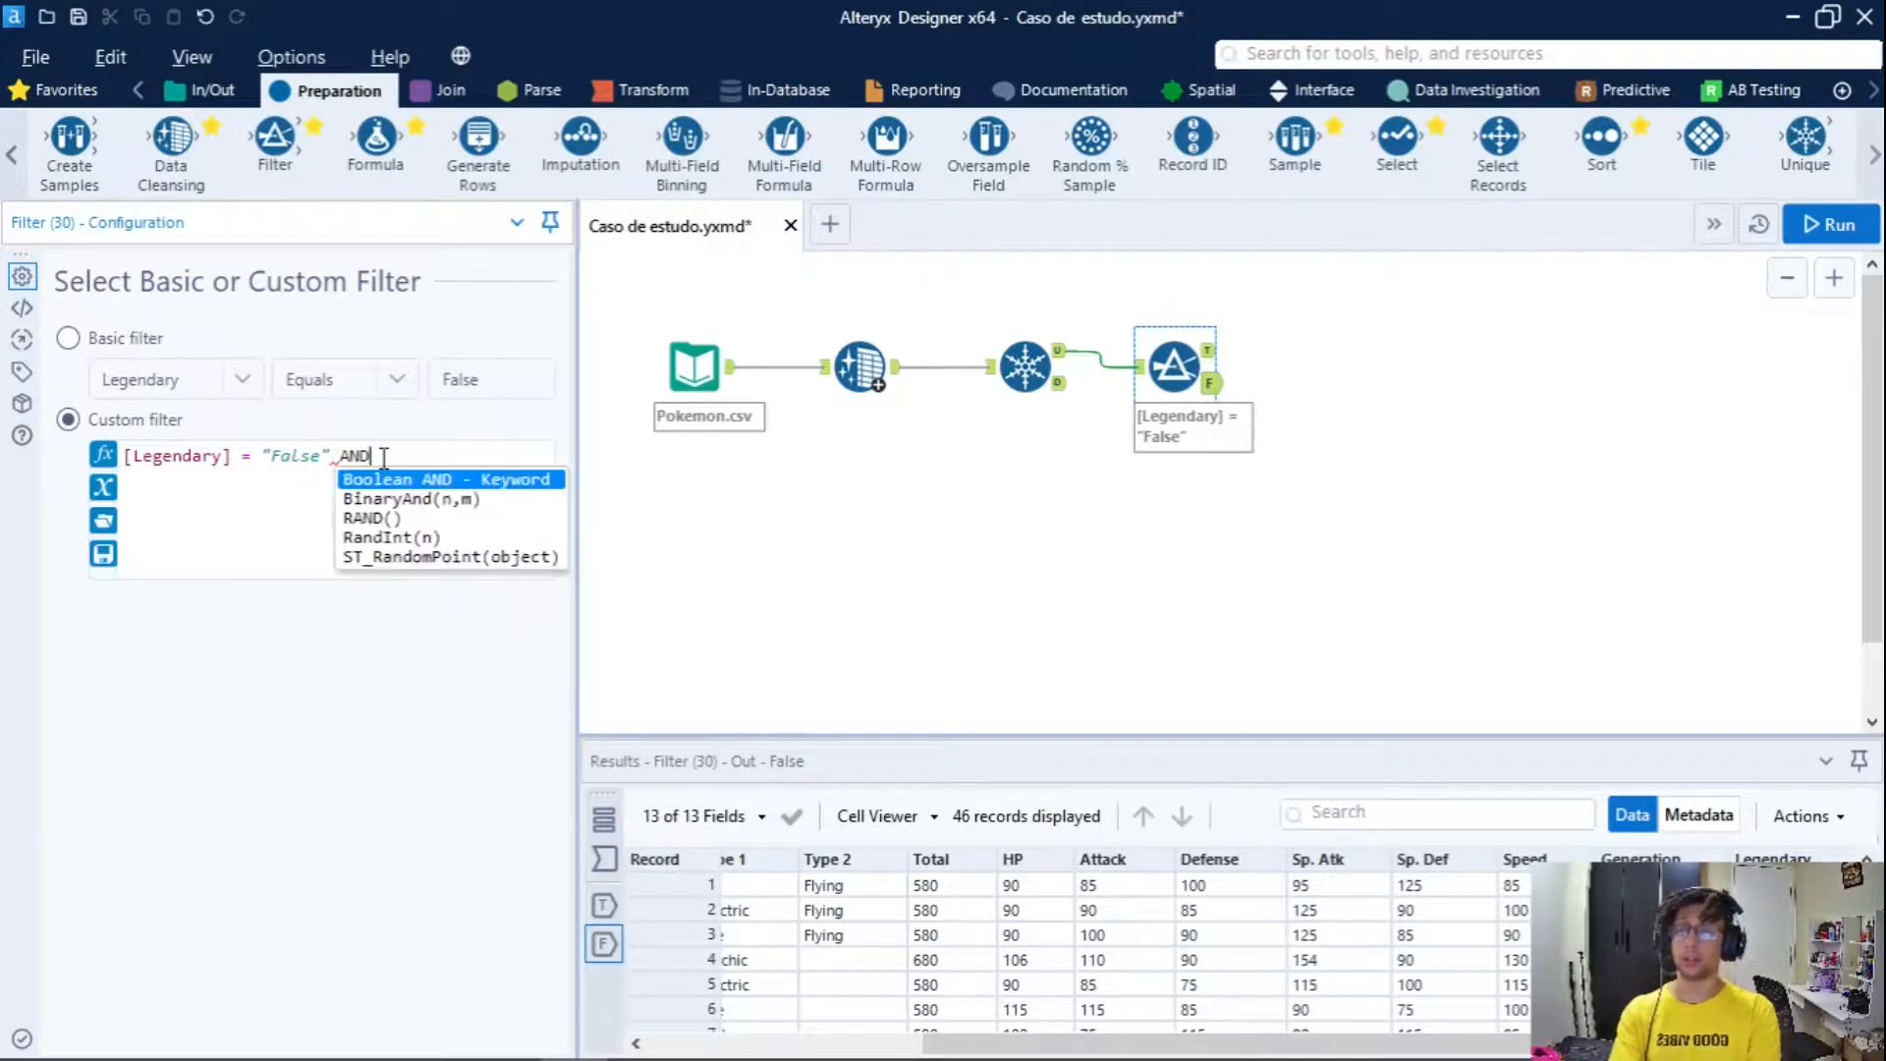
pyautogui.press('Escape')
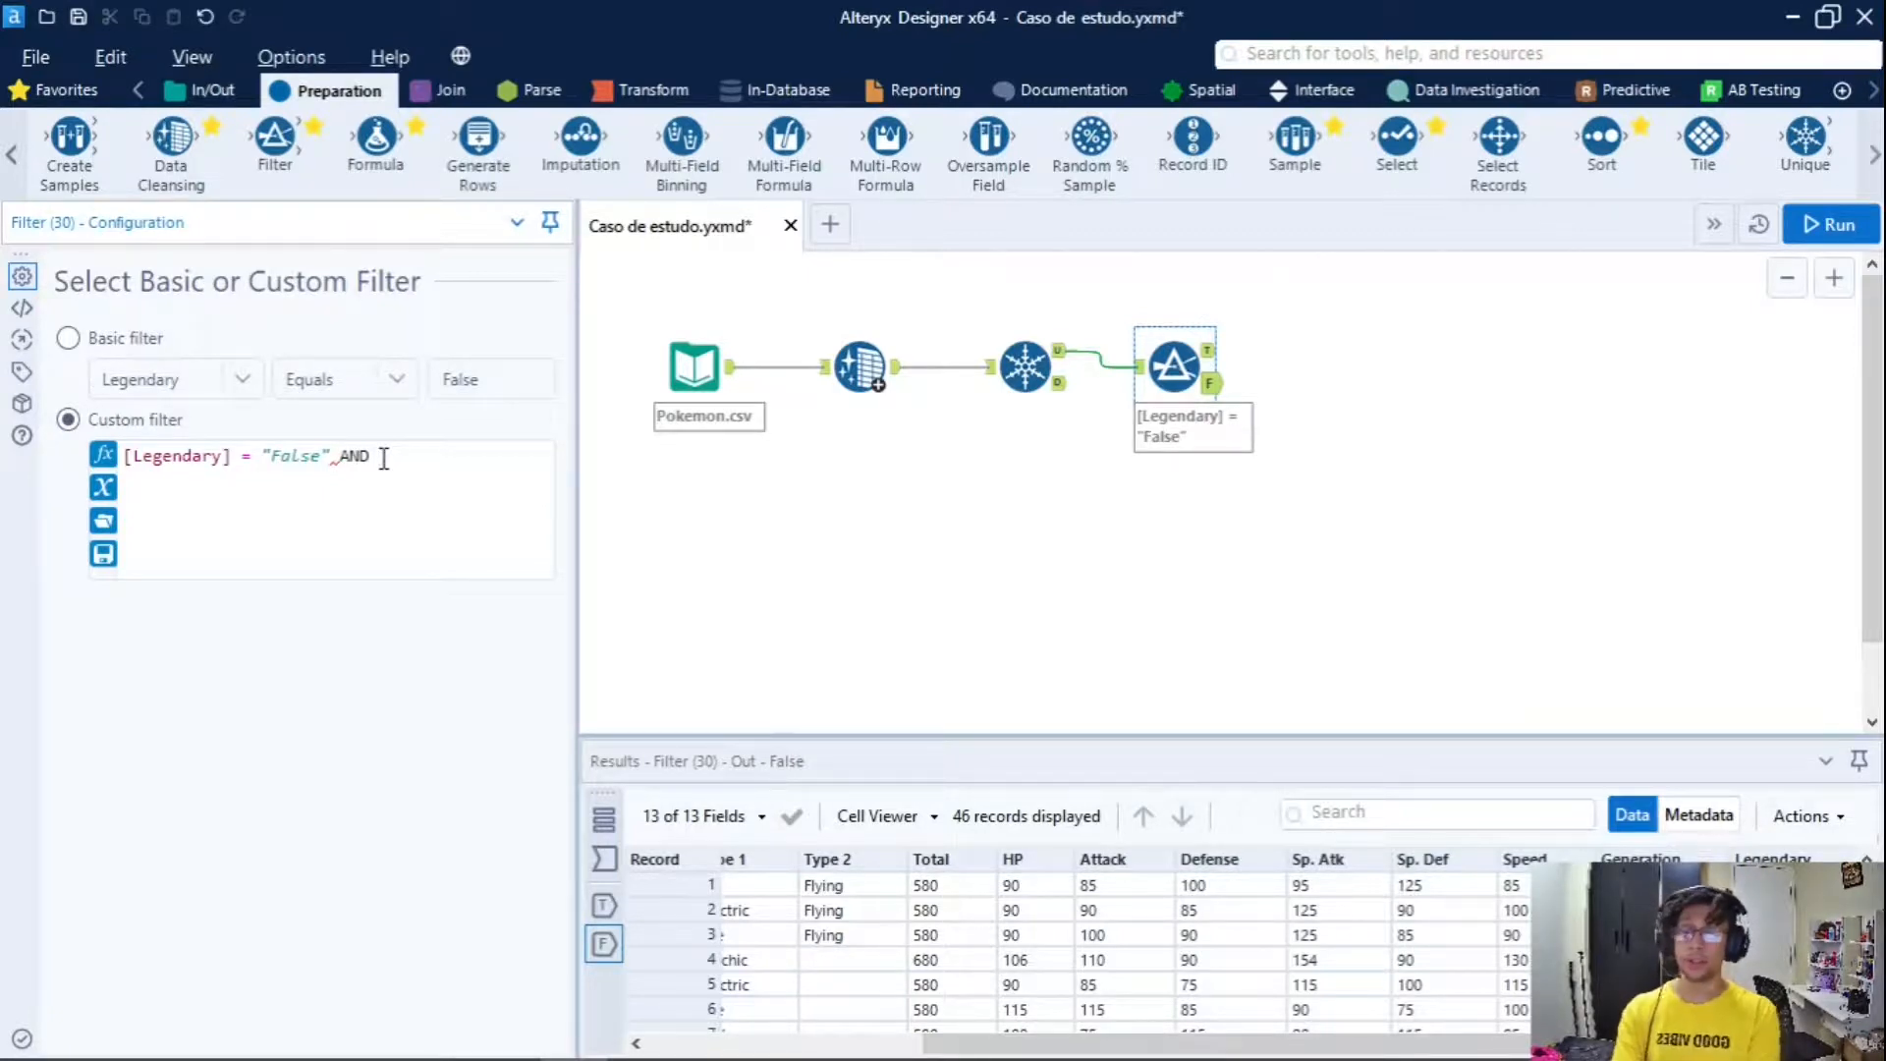
pyautogui.write('[')
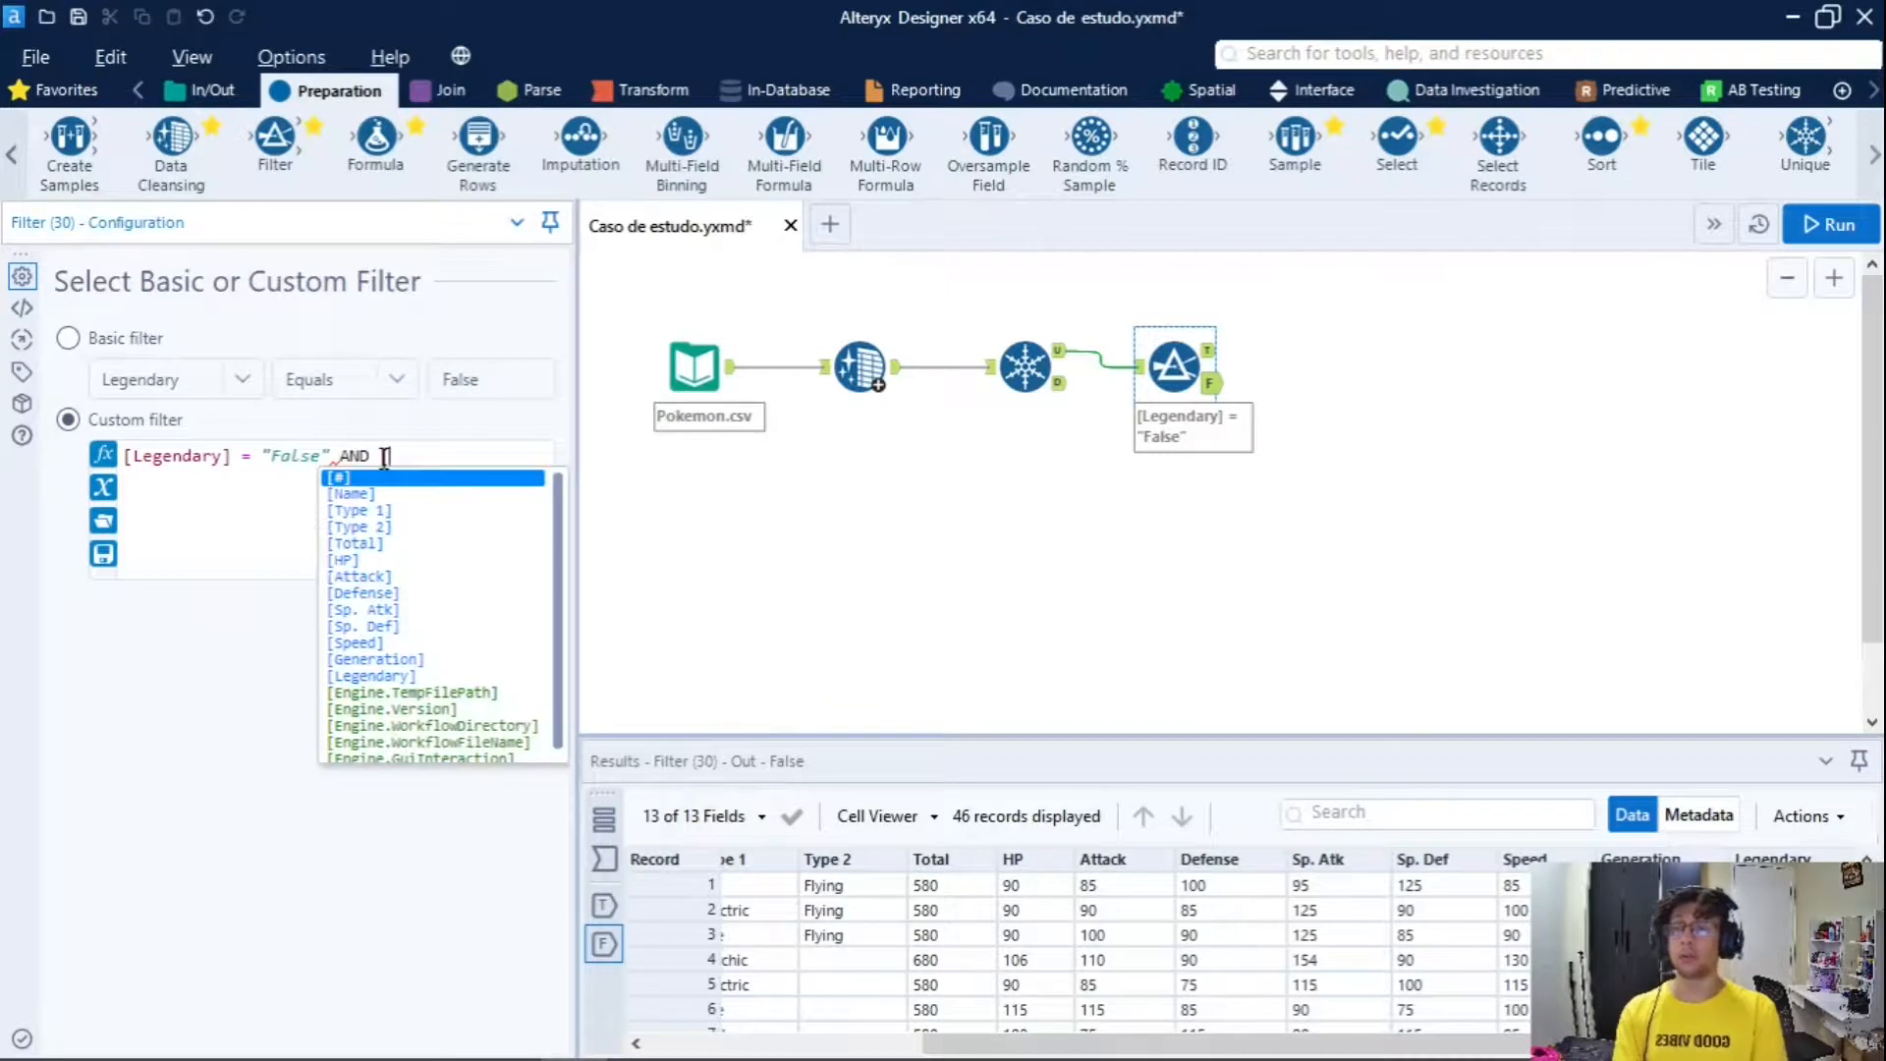
pyautogui.press('Down')
pyautogui.press('Down')
pyautogui.press('Down')
pyautogui.press('Return')
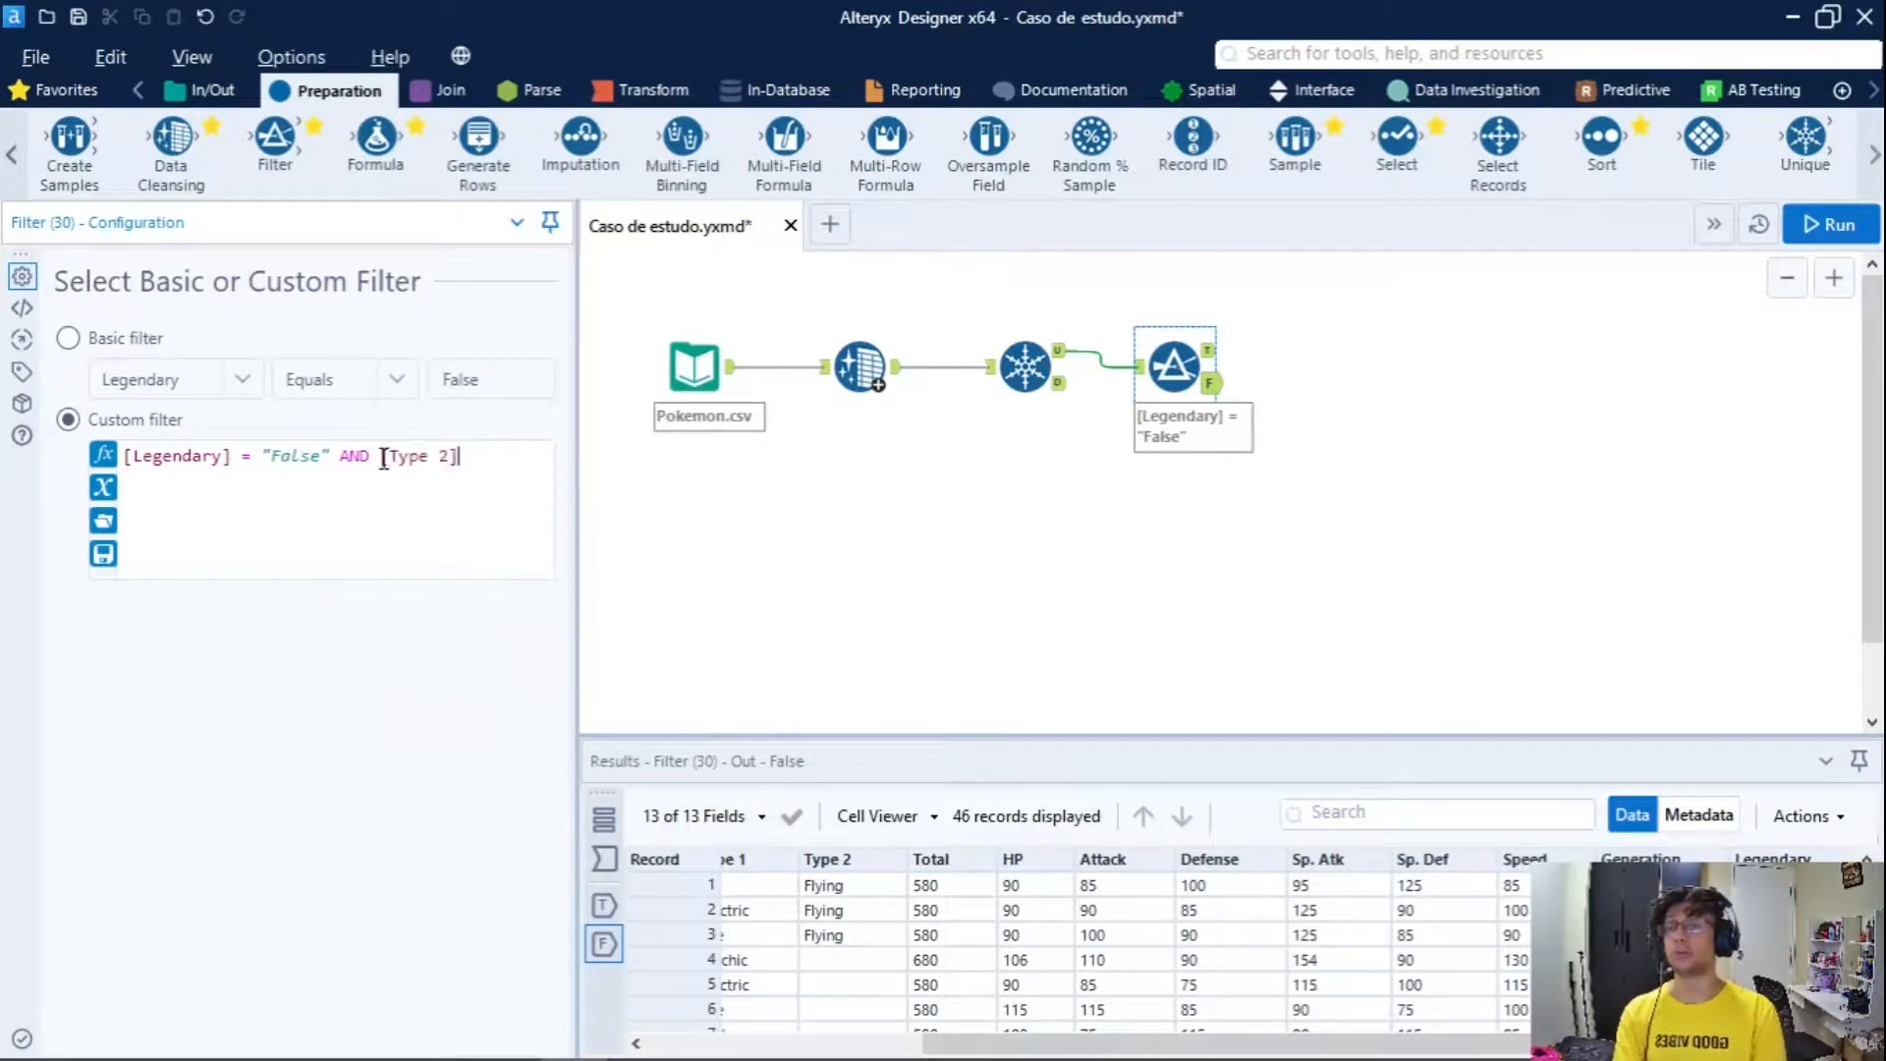
# Complete the custom filter expression so that the [Type 2] field equals "Flying"
pyautogui.moveTo(383, 459); pyautogui.dragTo(471, 457)
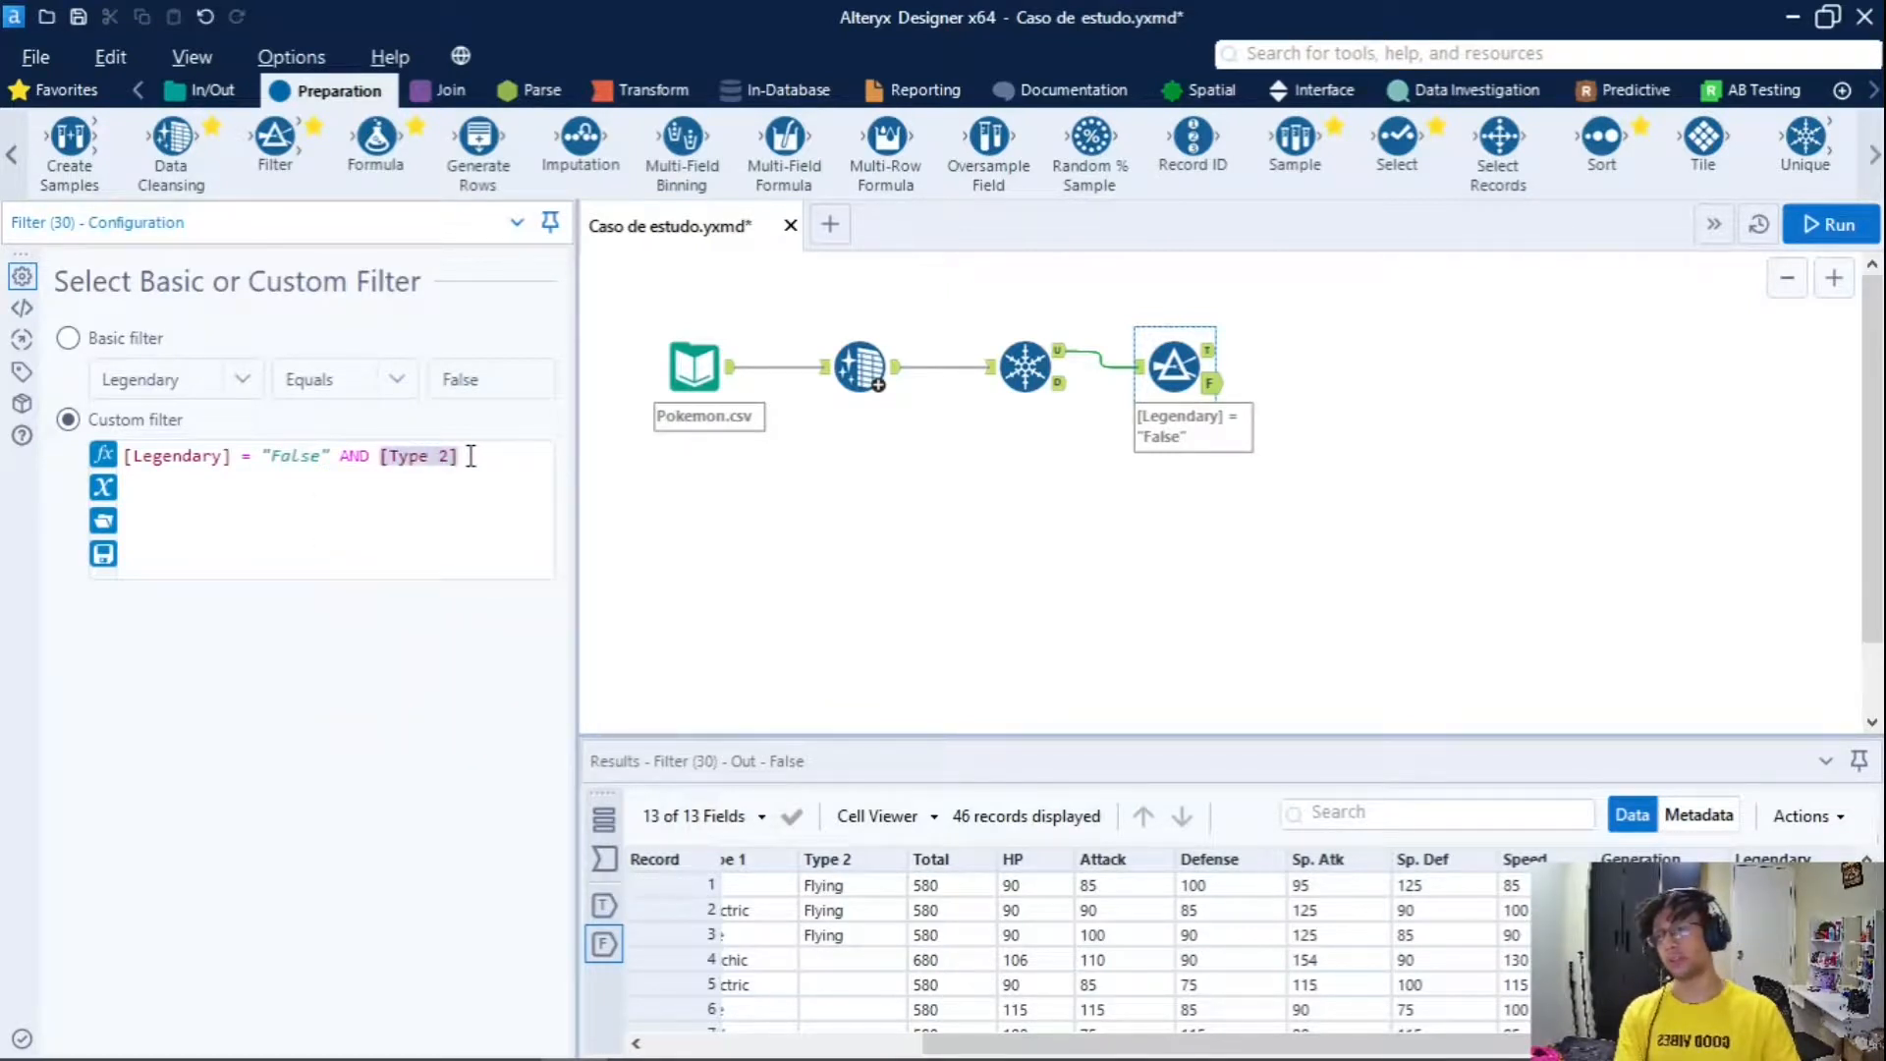
pyautogui.click(471, 457)
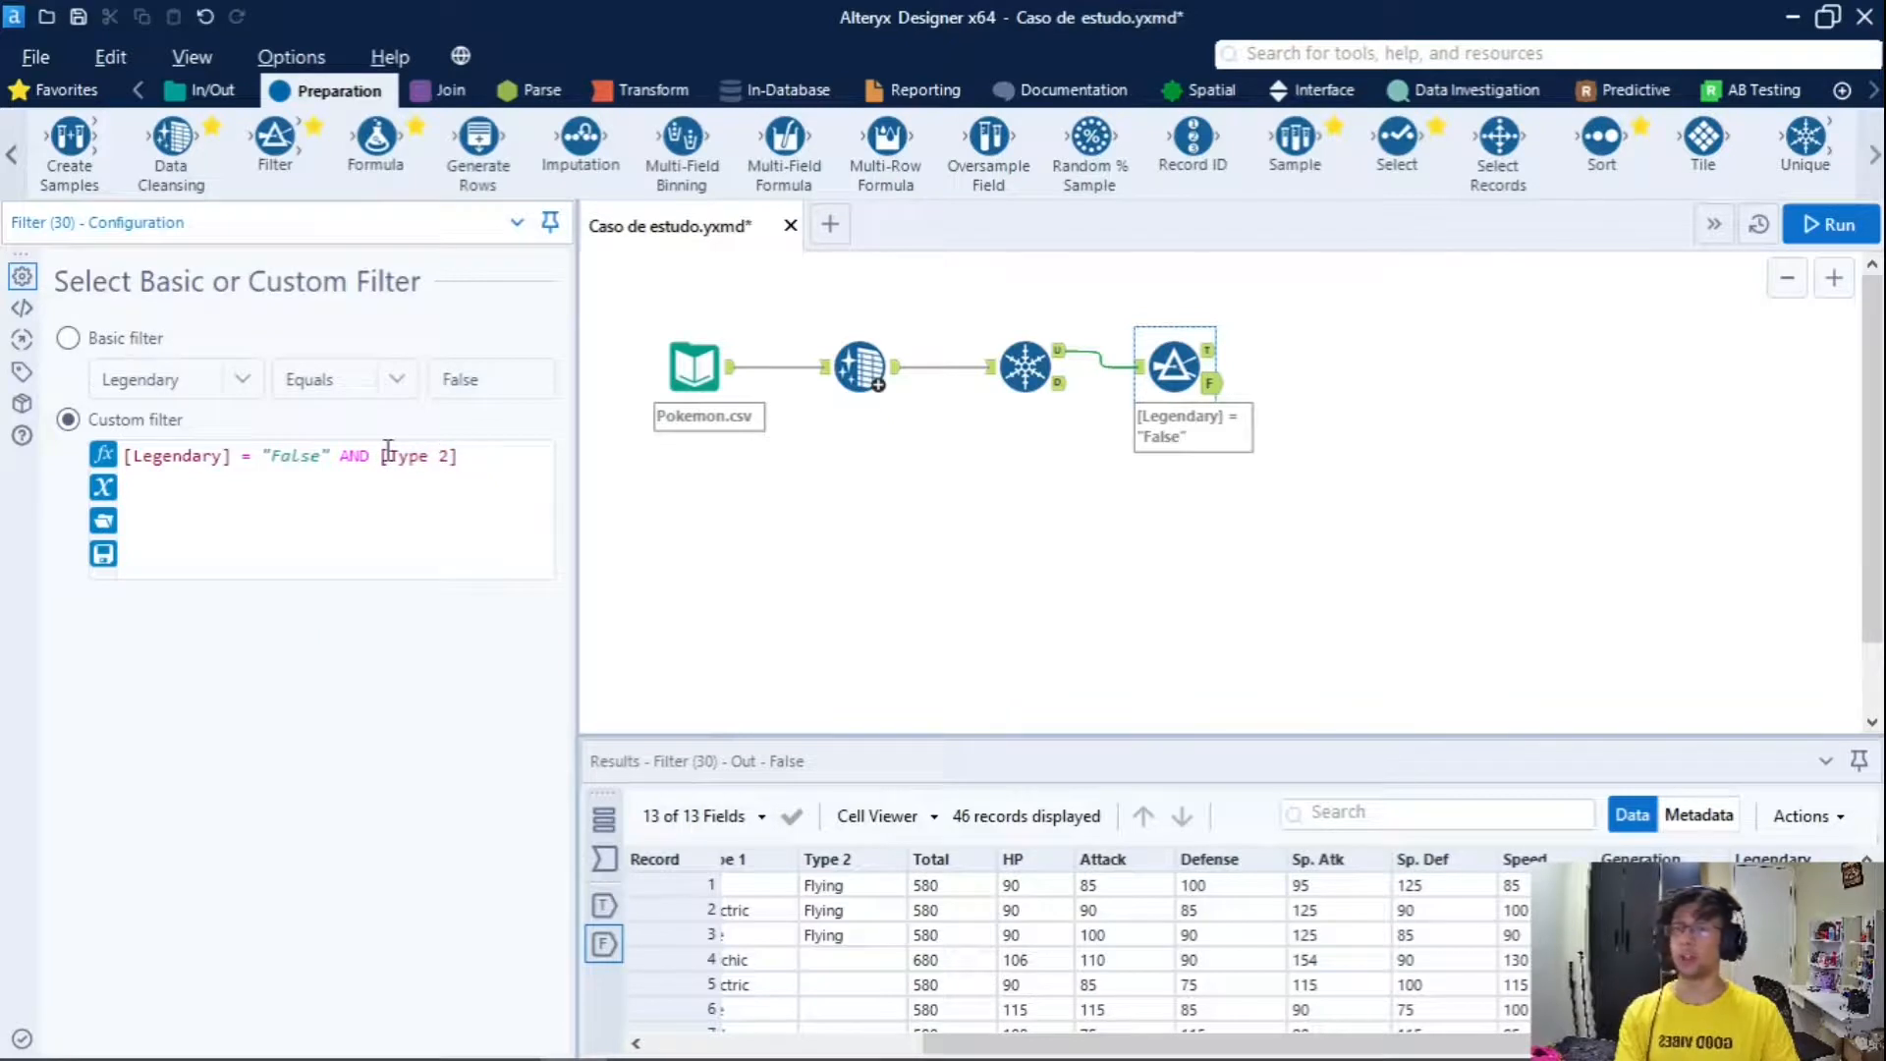
pyautogui.moveTo(388, 455); pyautogui.dragTo(464, 458)
pyautogui.click(464, 457)
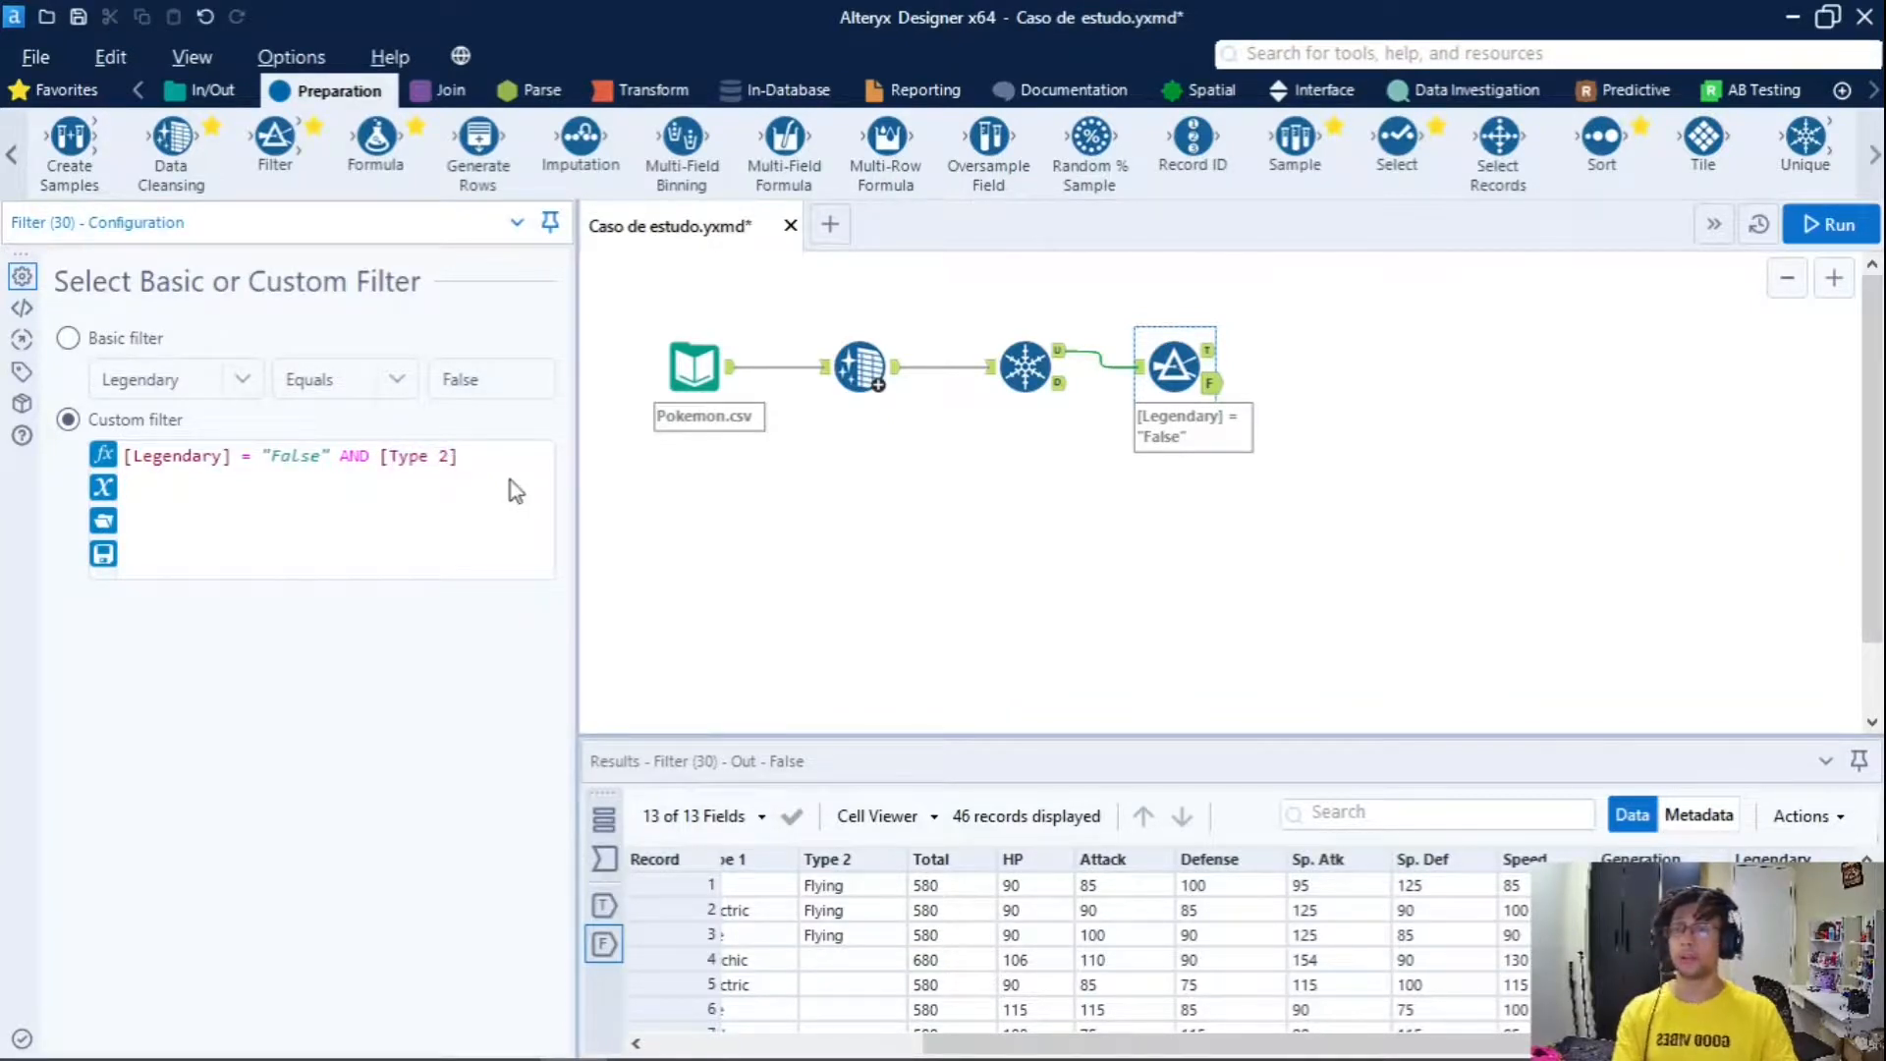
pyautogui.write('=')
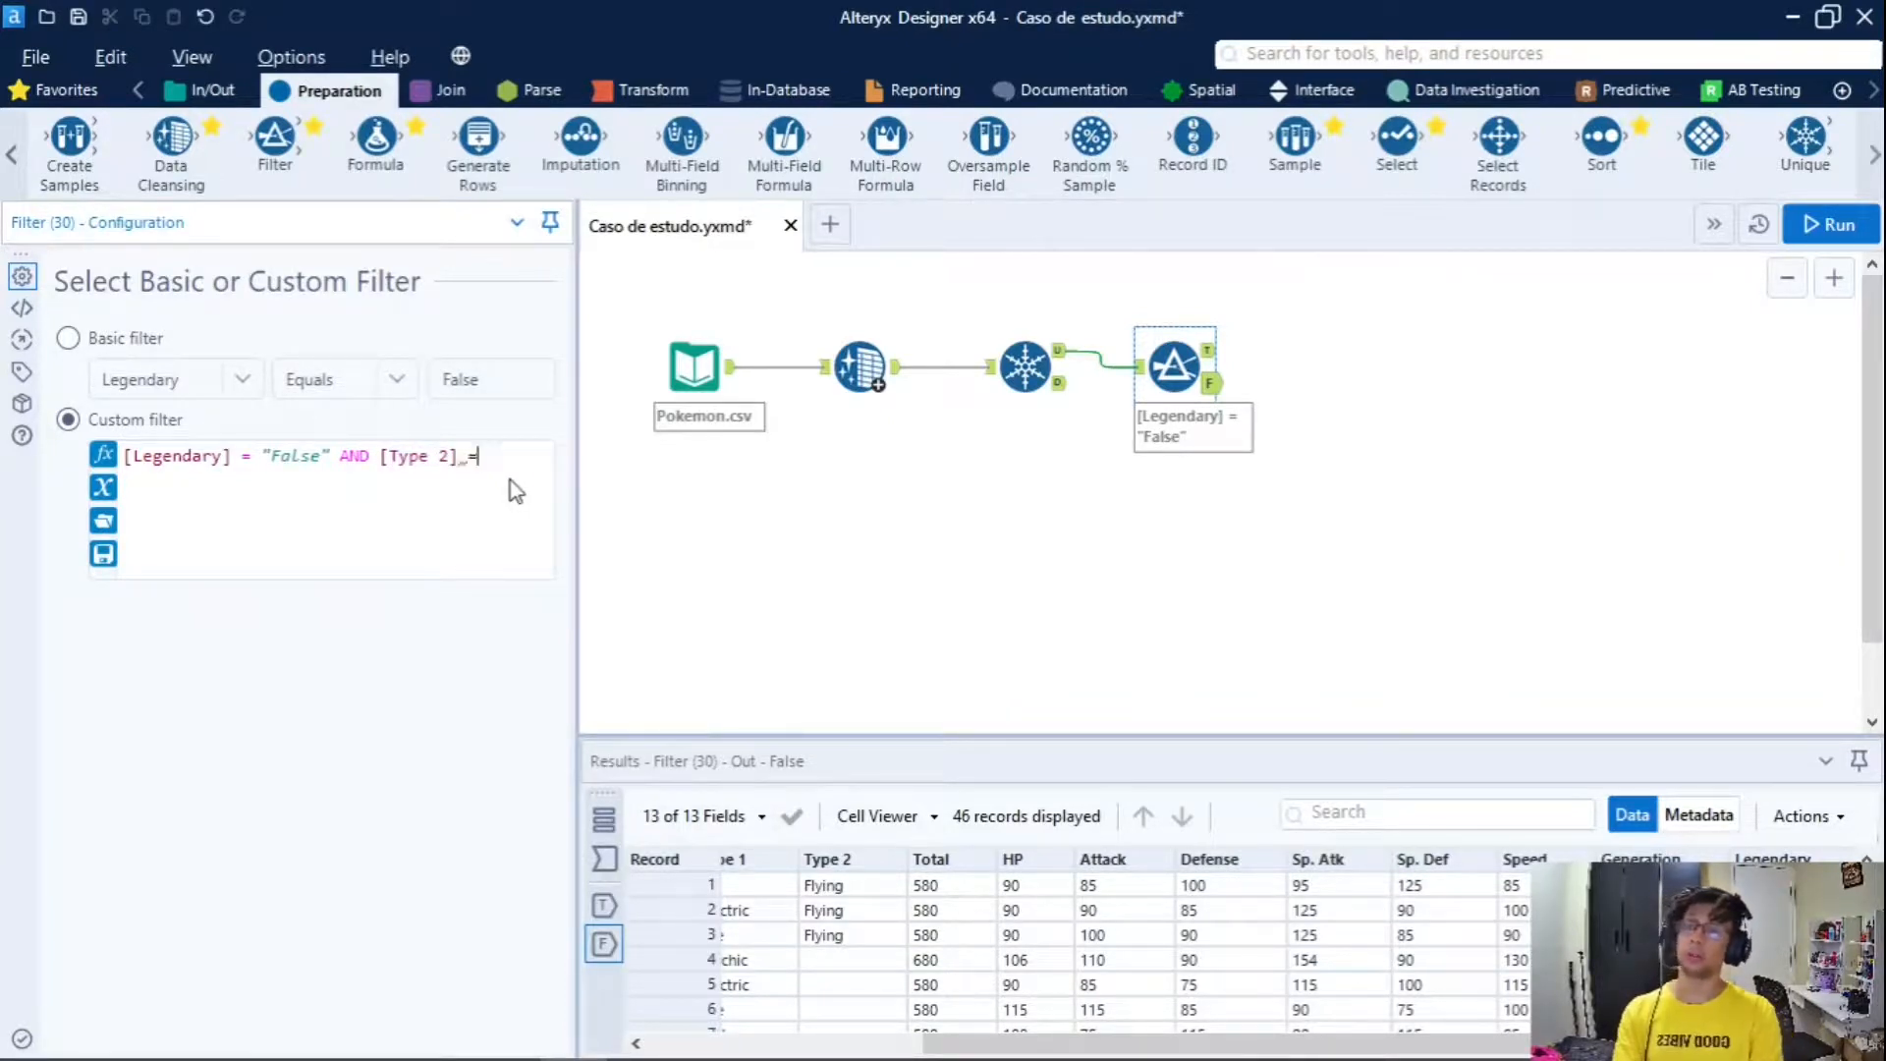
pyautogui.write(' ""')
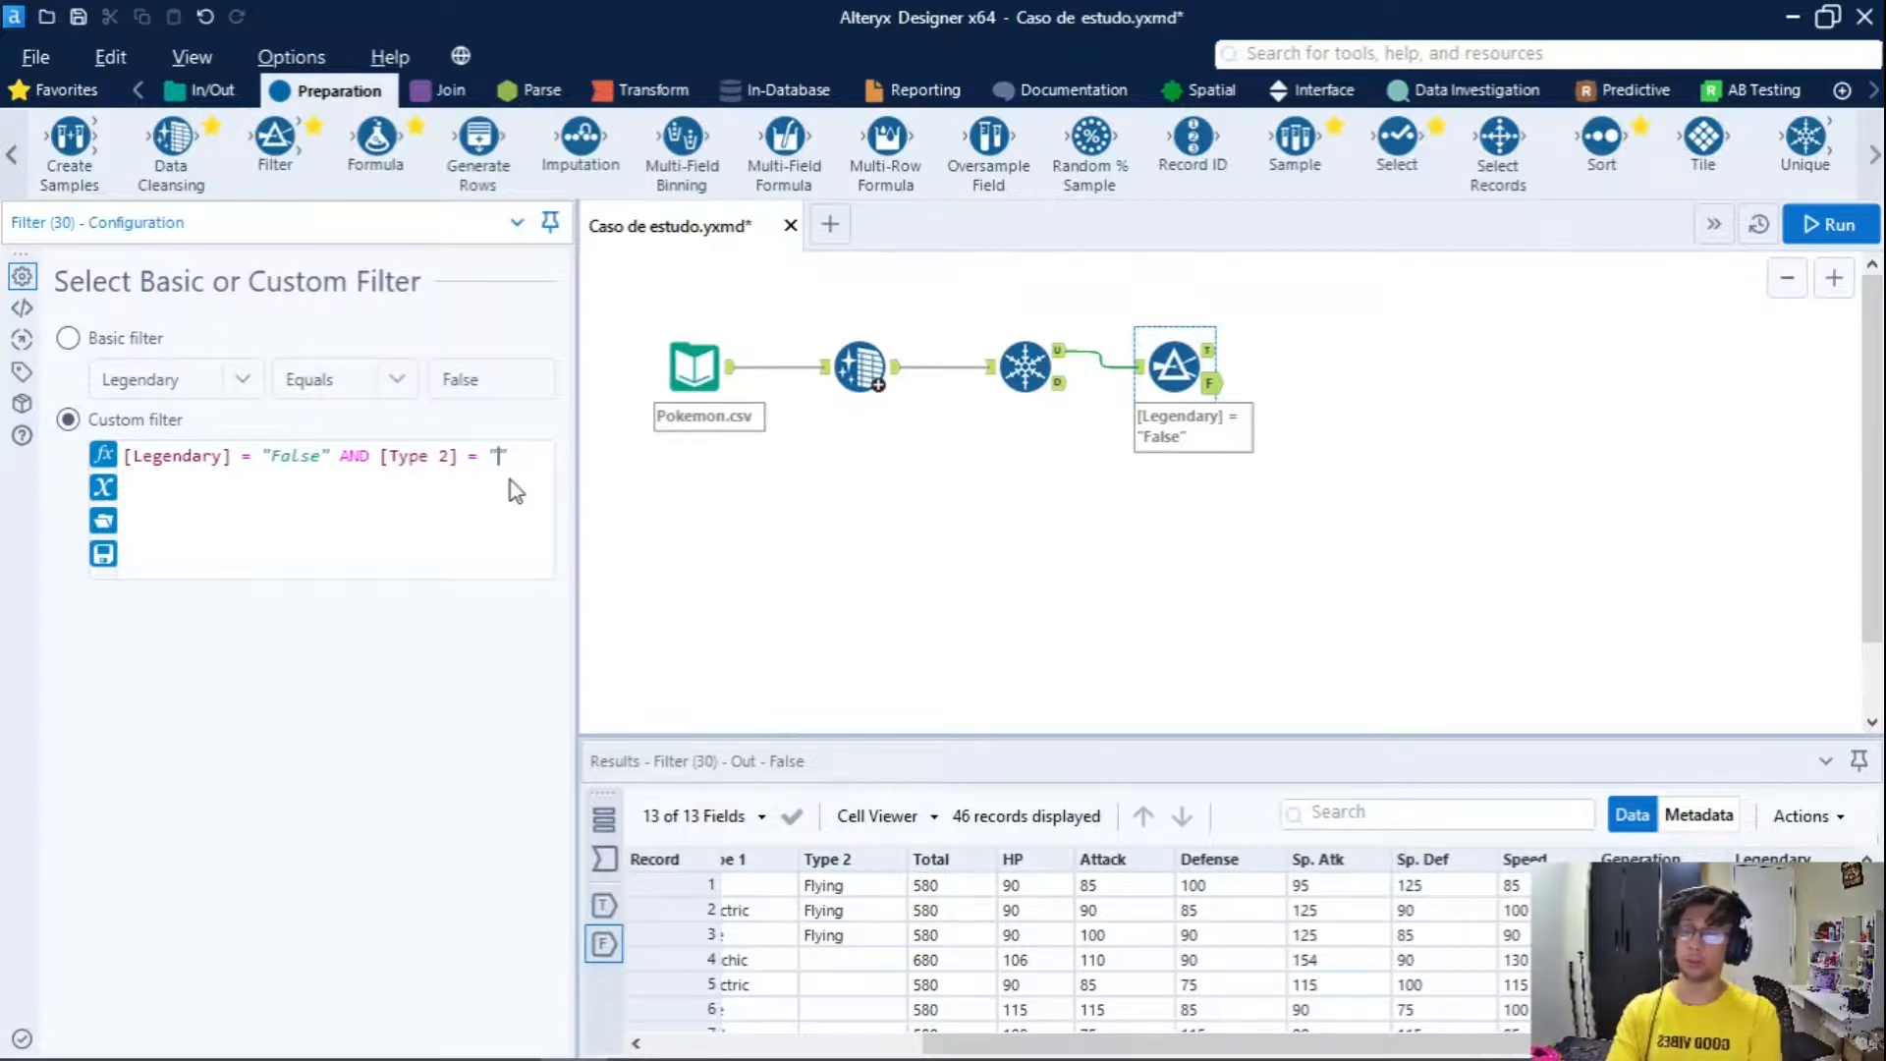
pyautogui.write('Flying')
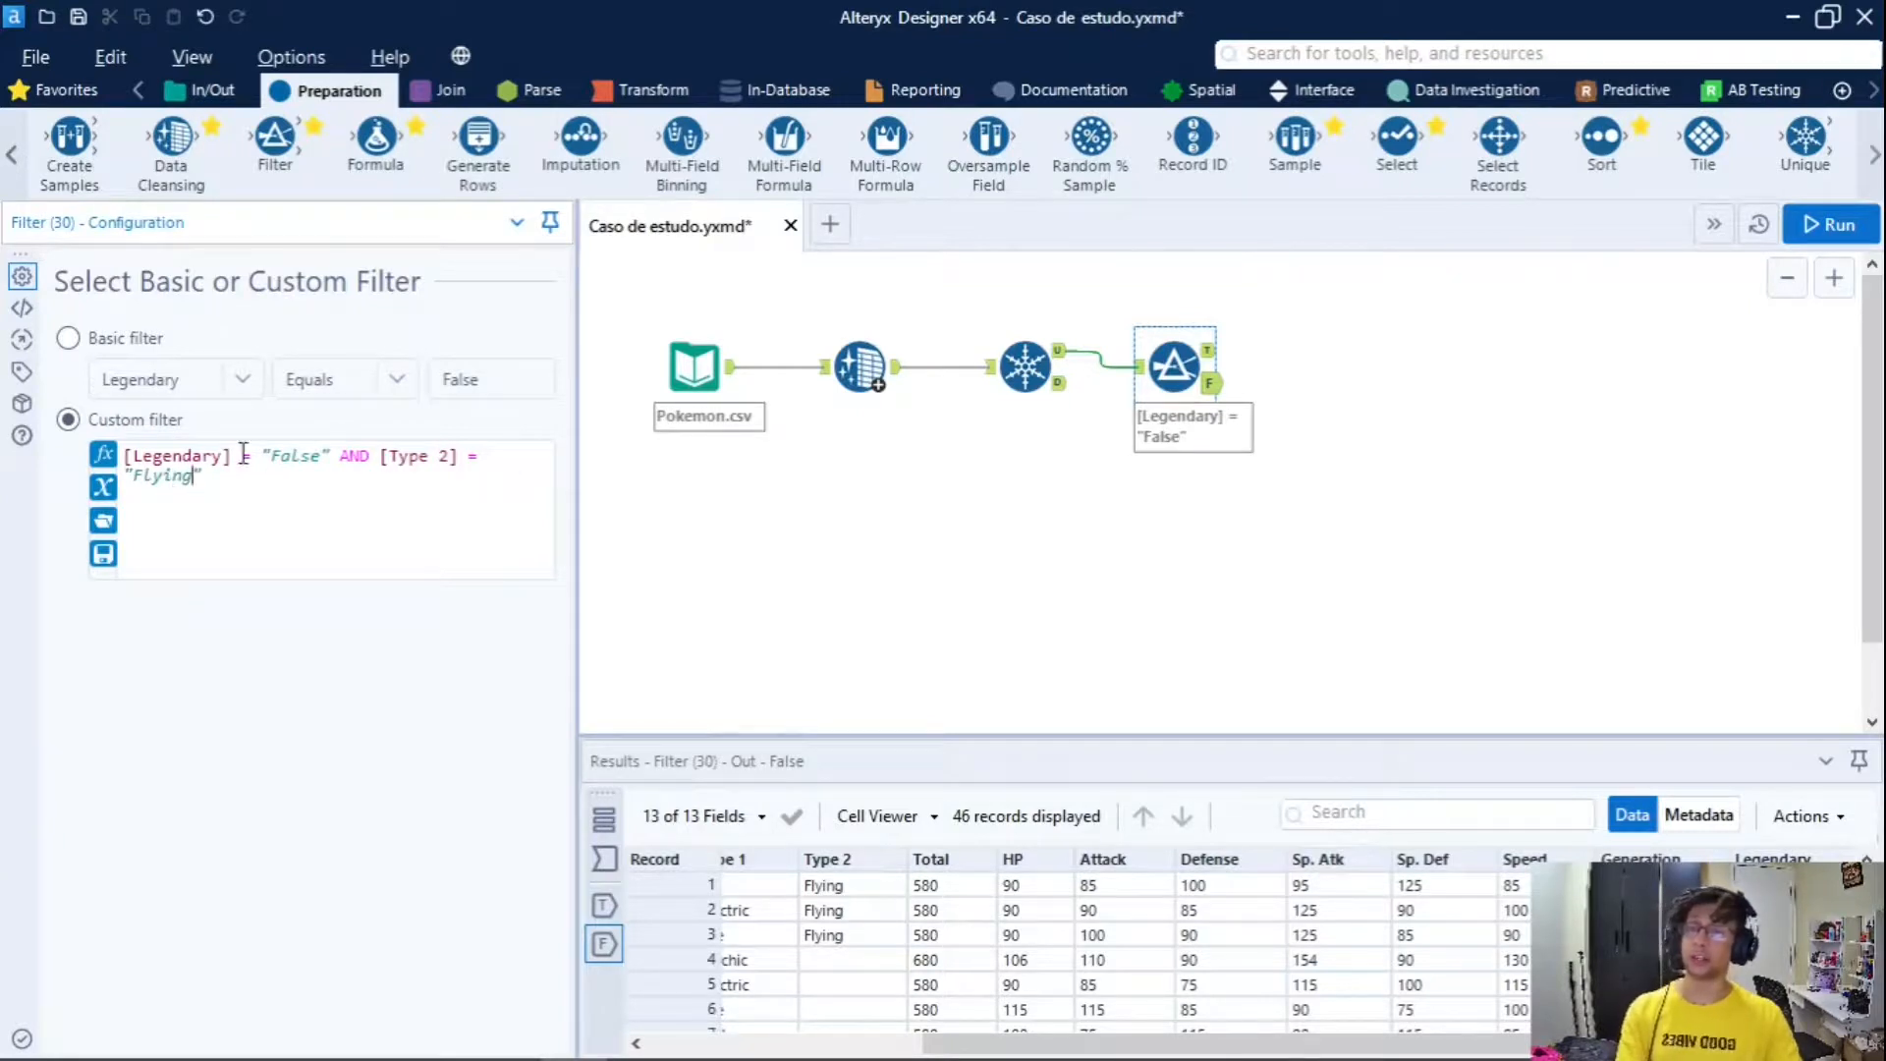
pyautogui.click(201, 490)
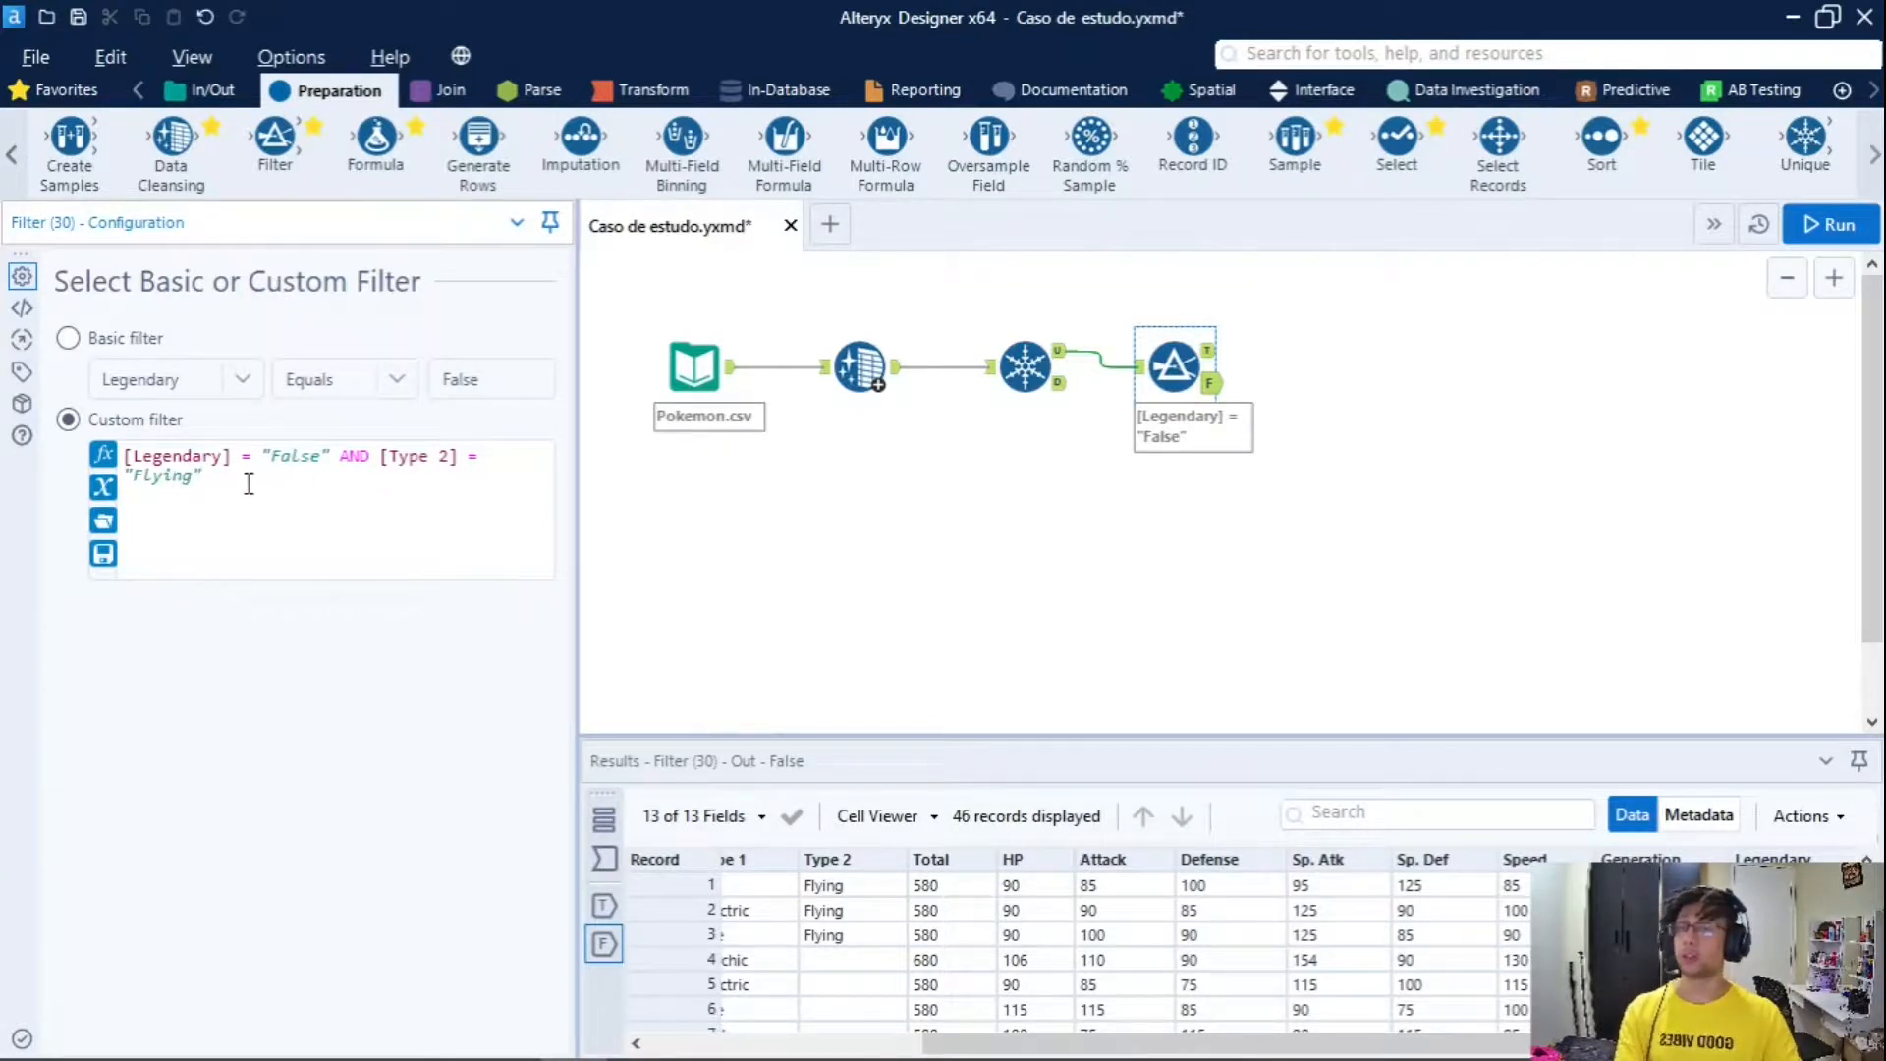
pyautogui.moveTo(244, 484); pyautogui.dragTo(123, 452)
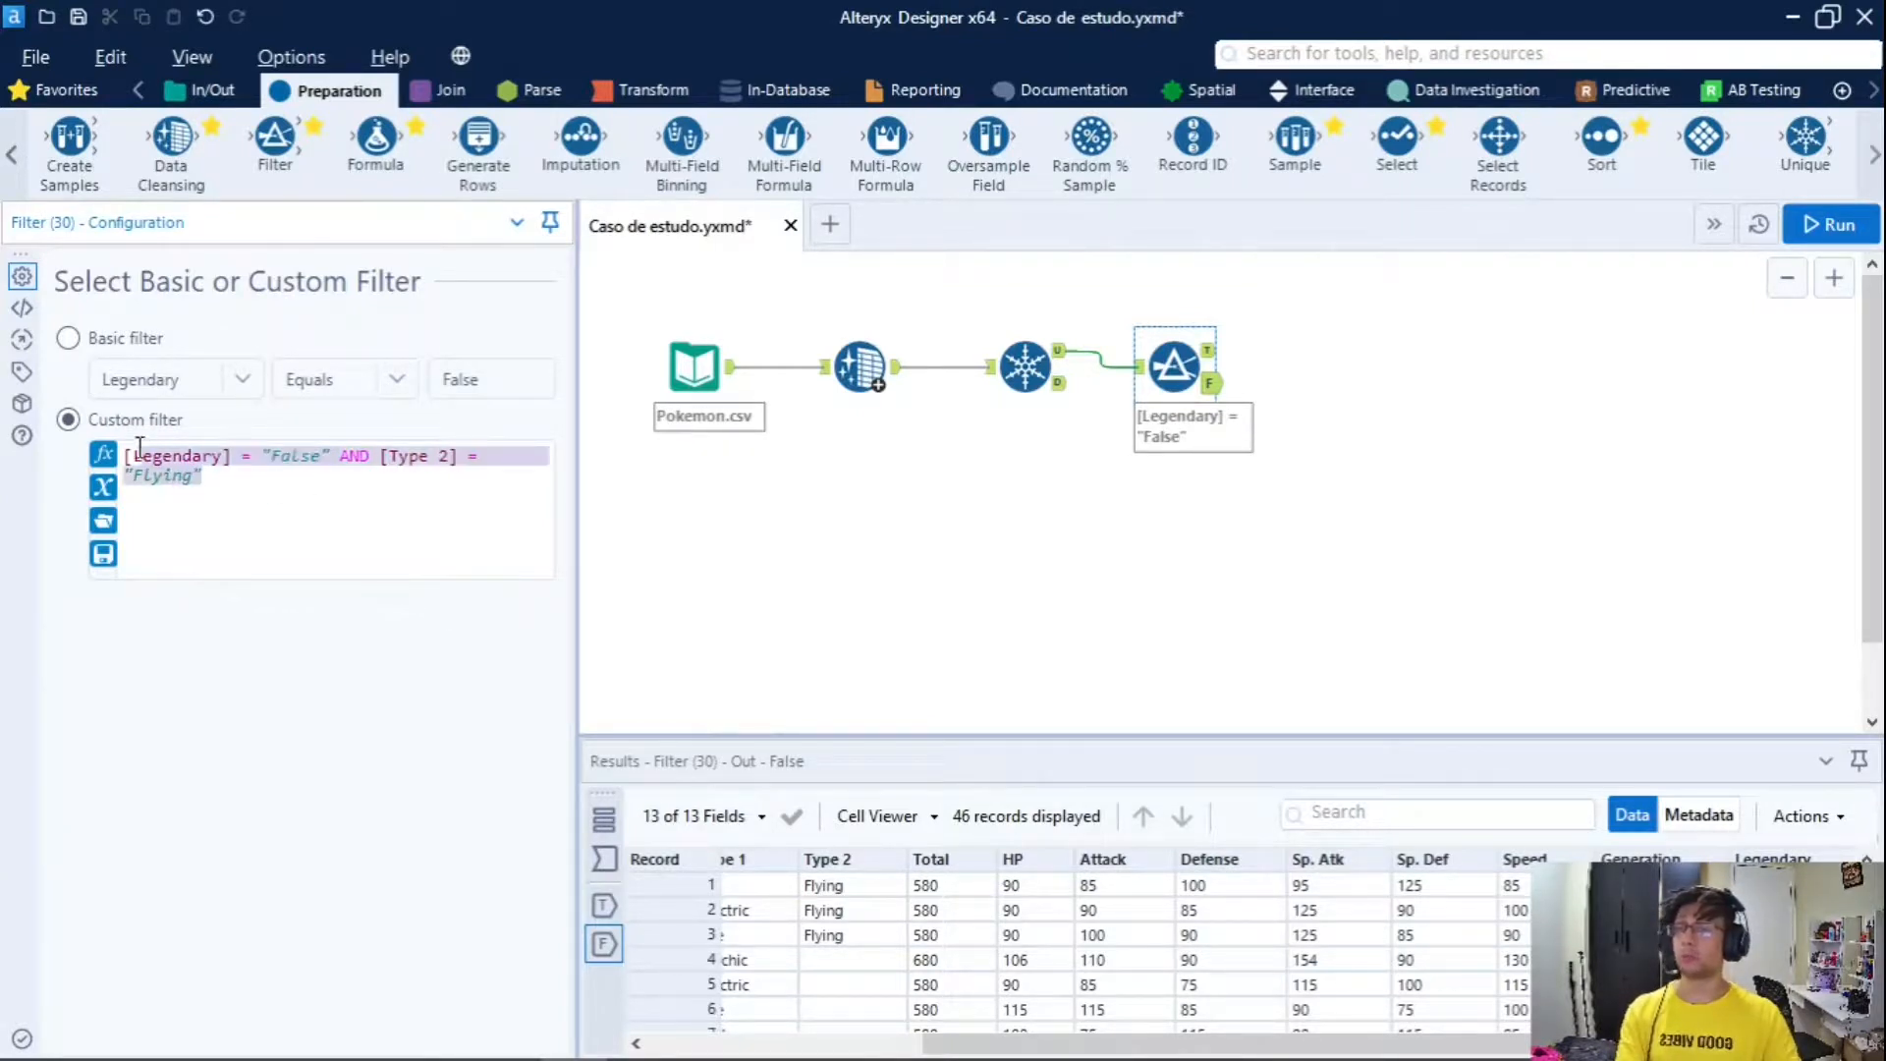
pyautogui.click(341, 479)
# Run the workflow and compare the records at the Filter tool's True and False outputs, including the Type 2 column
pyautogui.click(1829, 224)
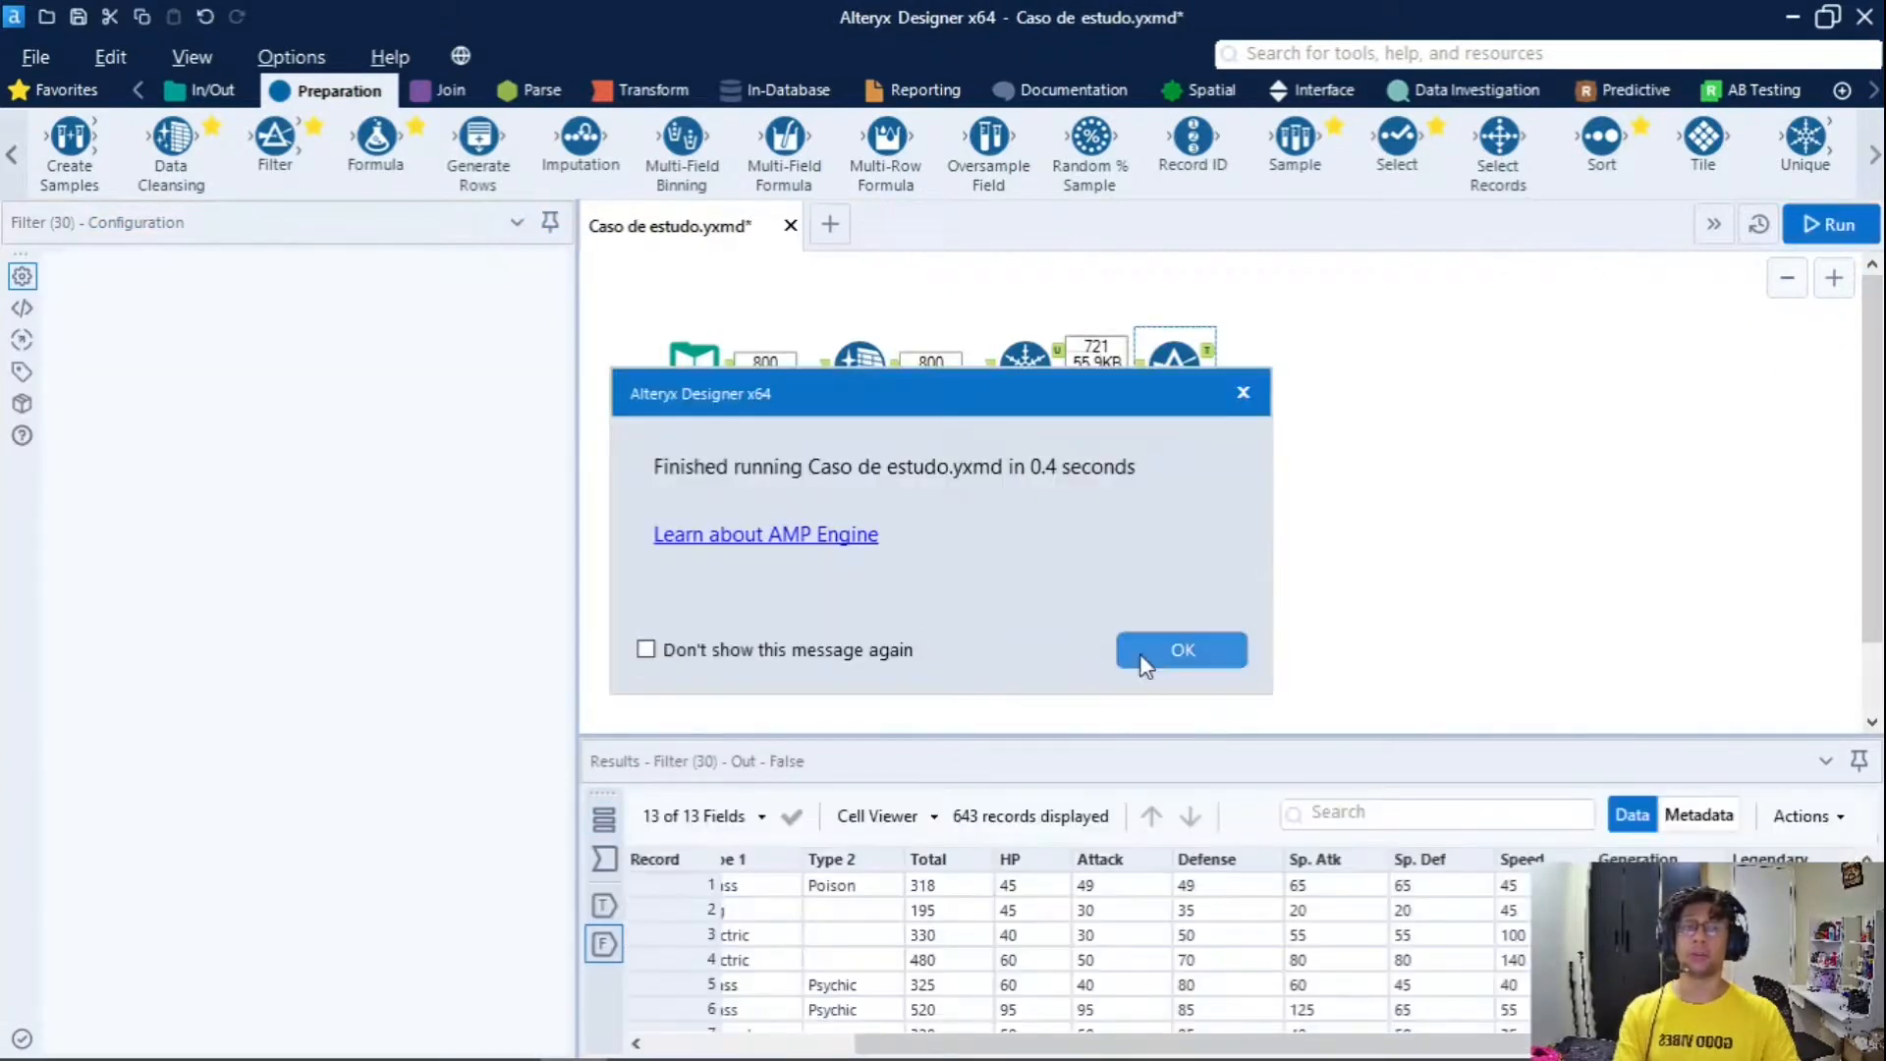
pyautogui.click(1145, 666)
pyautogui.click(1211, 356)
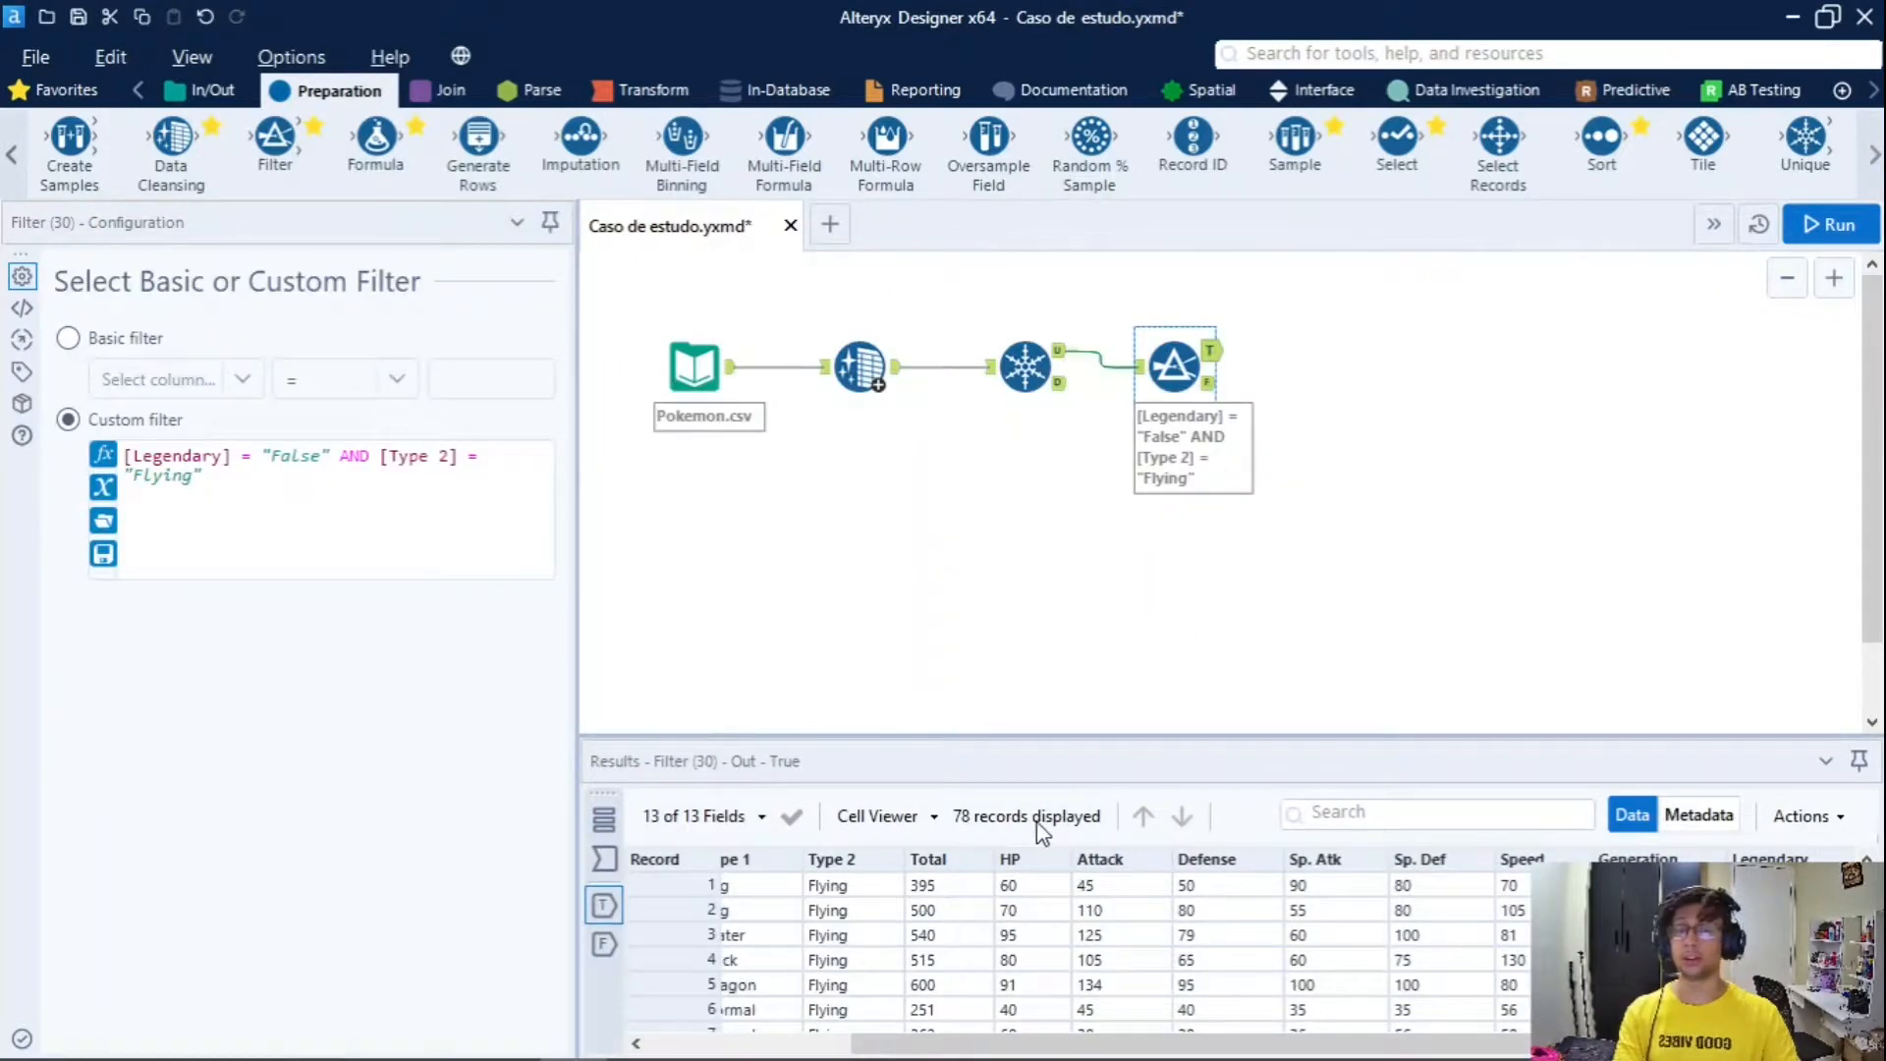
pyautogui.moveTo(1145, 1048); pyautogui.dragTo(835, 1048)
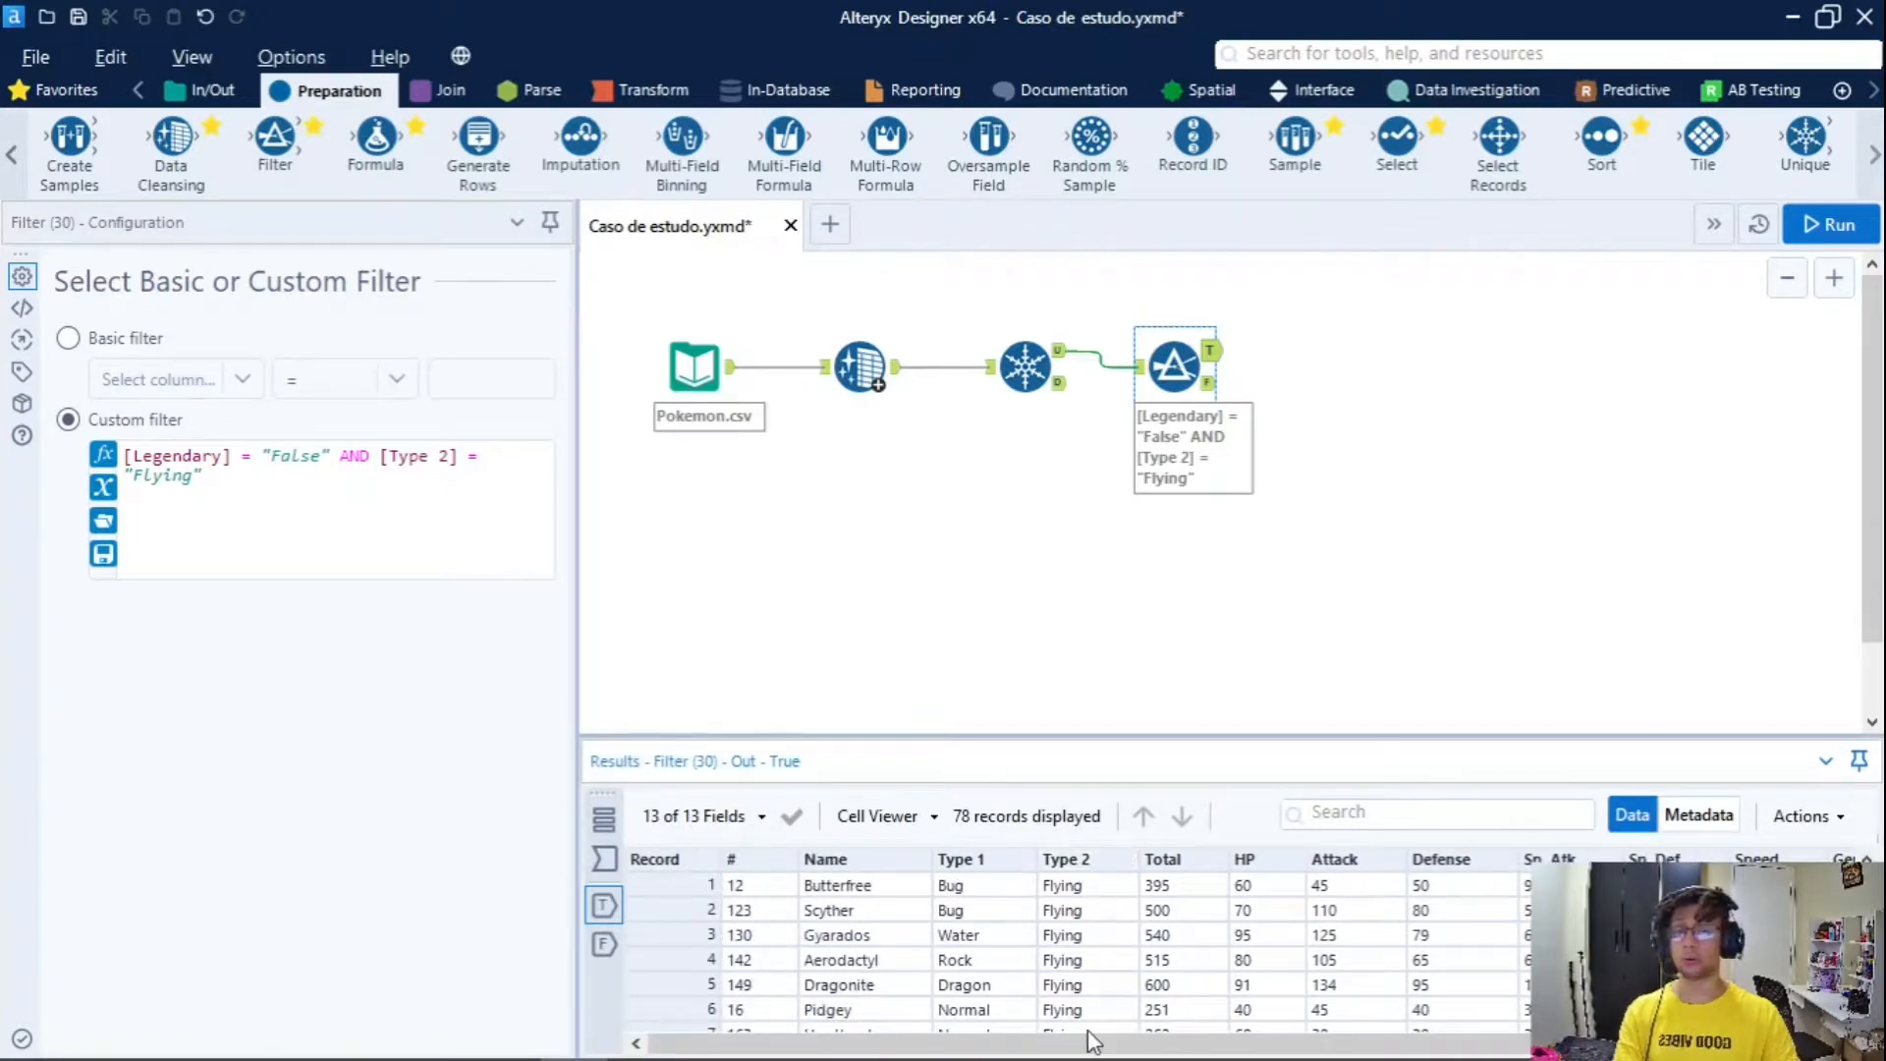
pyautogui.scroll(-13, 1097, 982)
pyautogui.moveTo(1147, 1047); pyautogui.dragTo(1354, 1047)
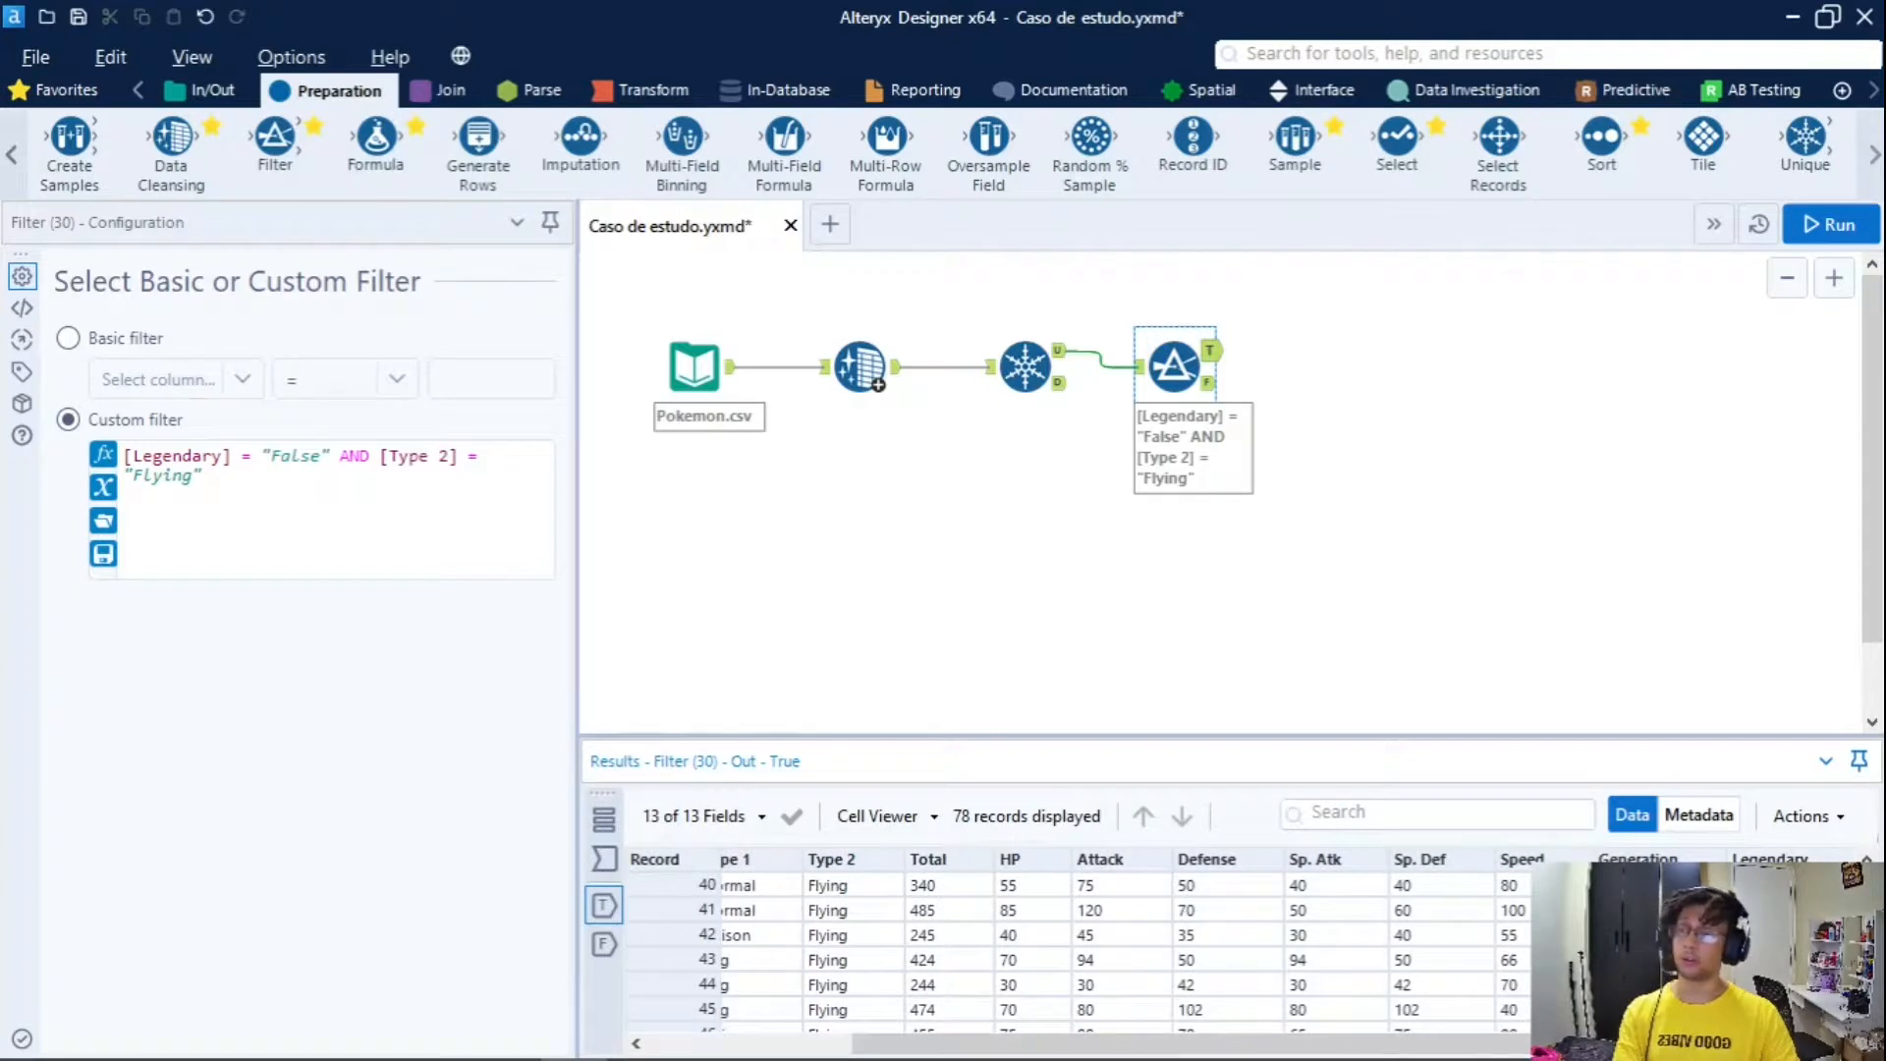
pyautogui.click(1211, 385)
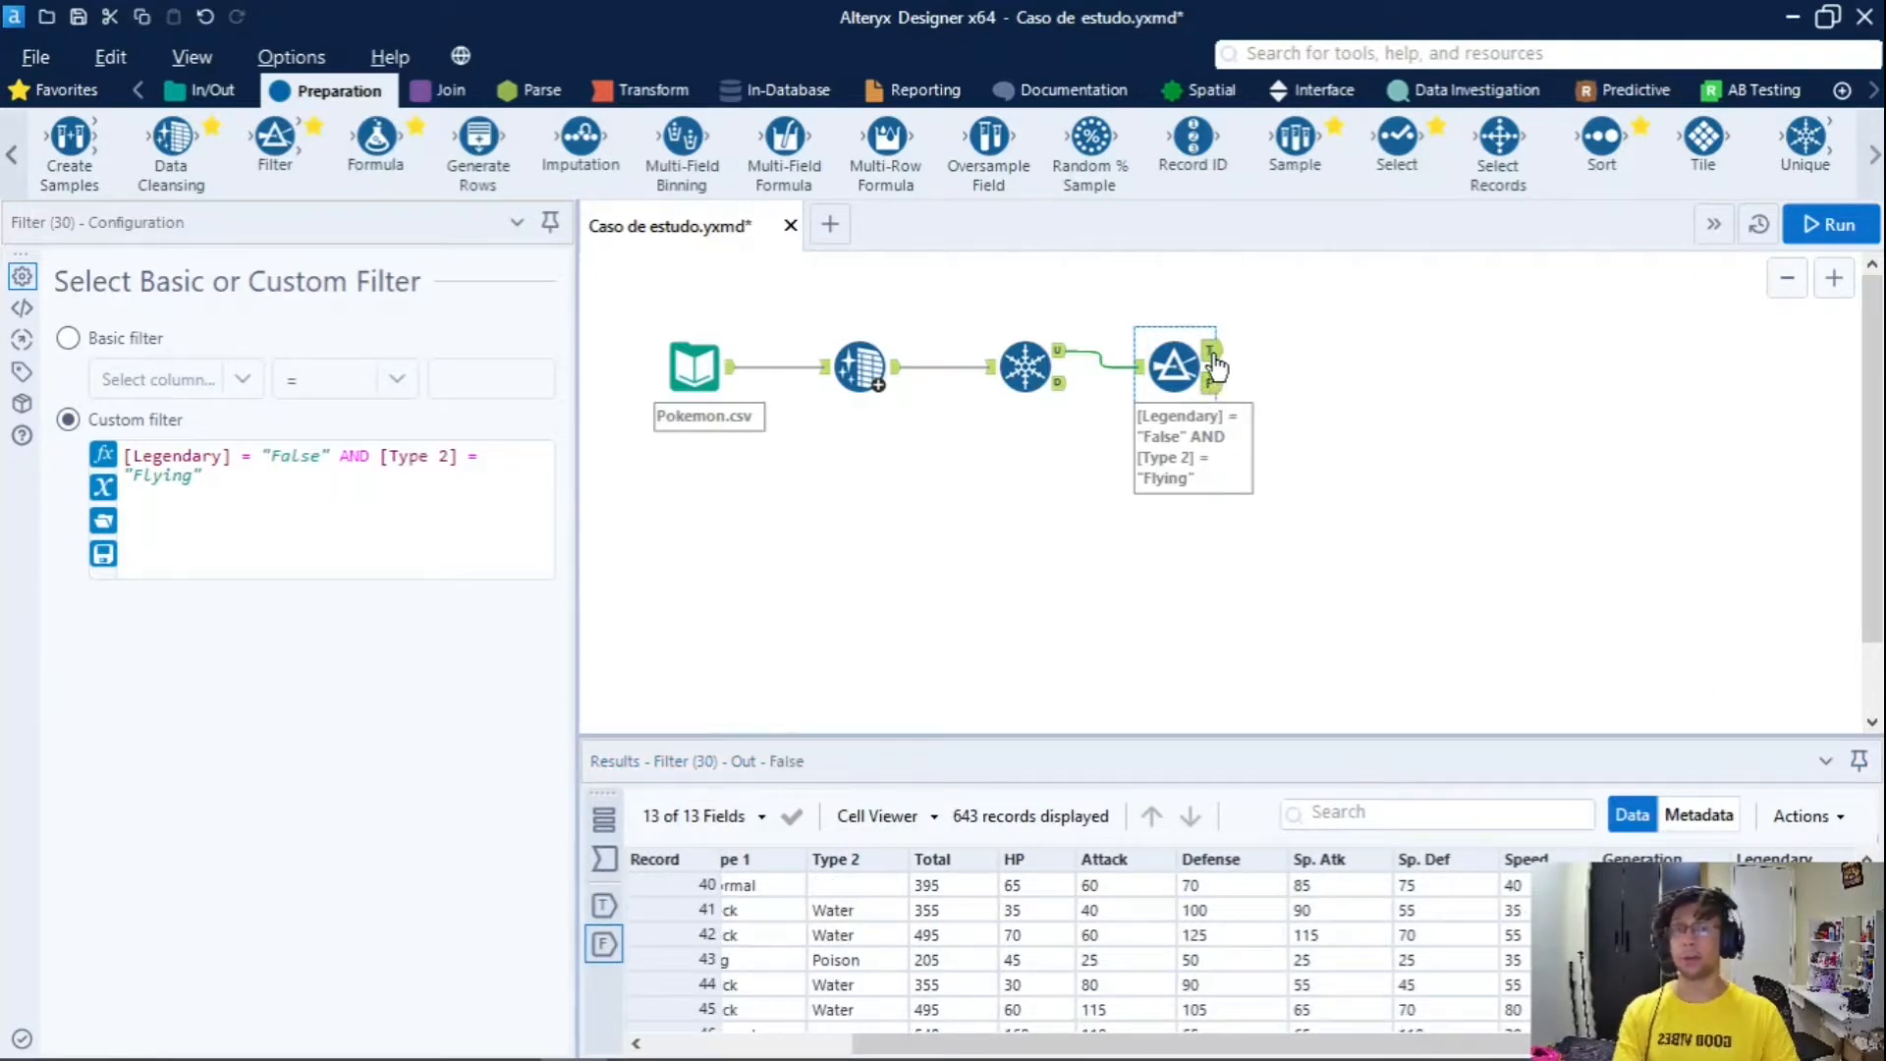
pyautogui.click(1208, 354)
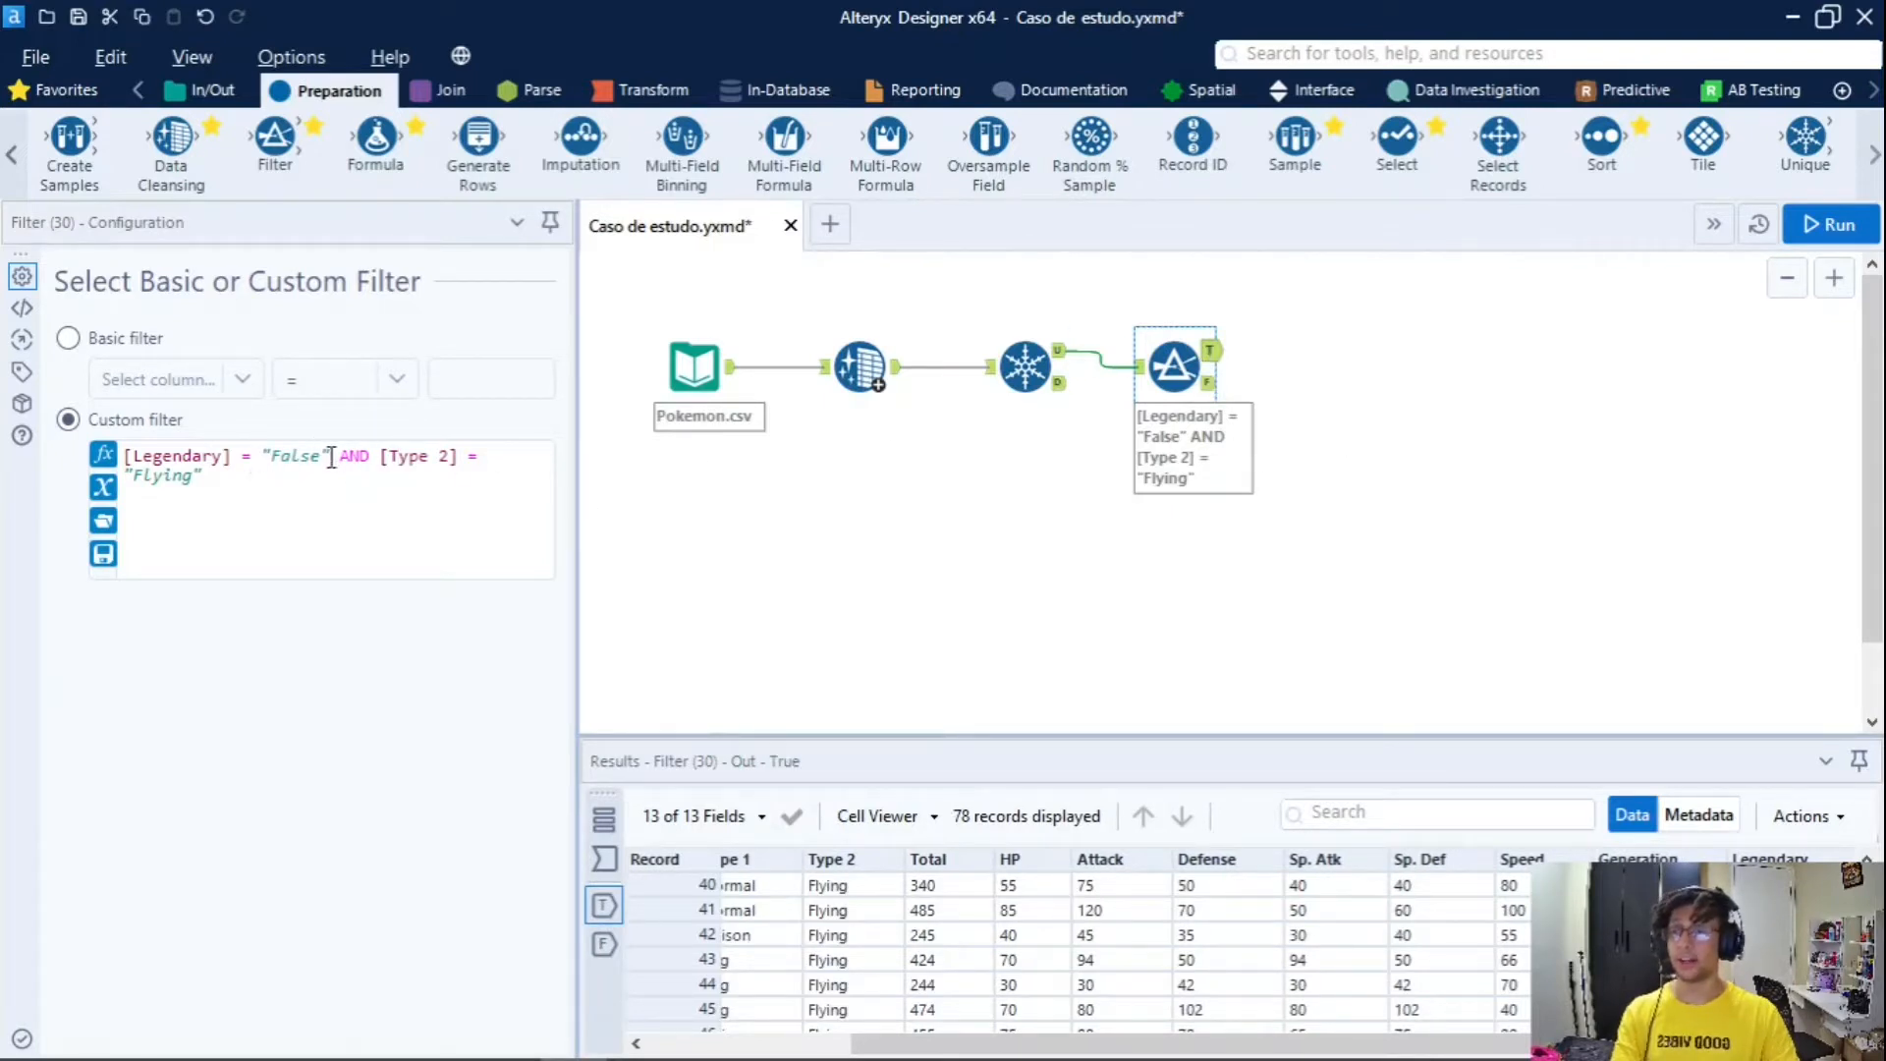
# Replace the custom Type 2 condition with the basic filter Legendary Equals False and rerun the workflow
pyautogui.moveTo(332, 457); pyautogui.dragTo(436, 571)
pyautogui.press('BackSpace')
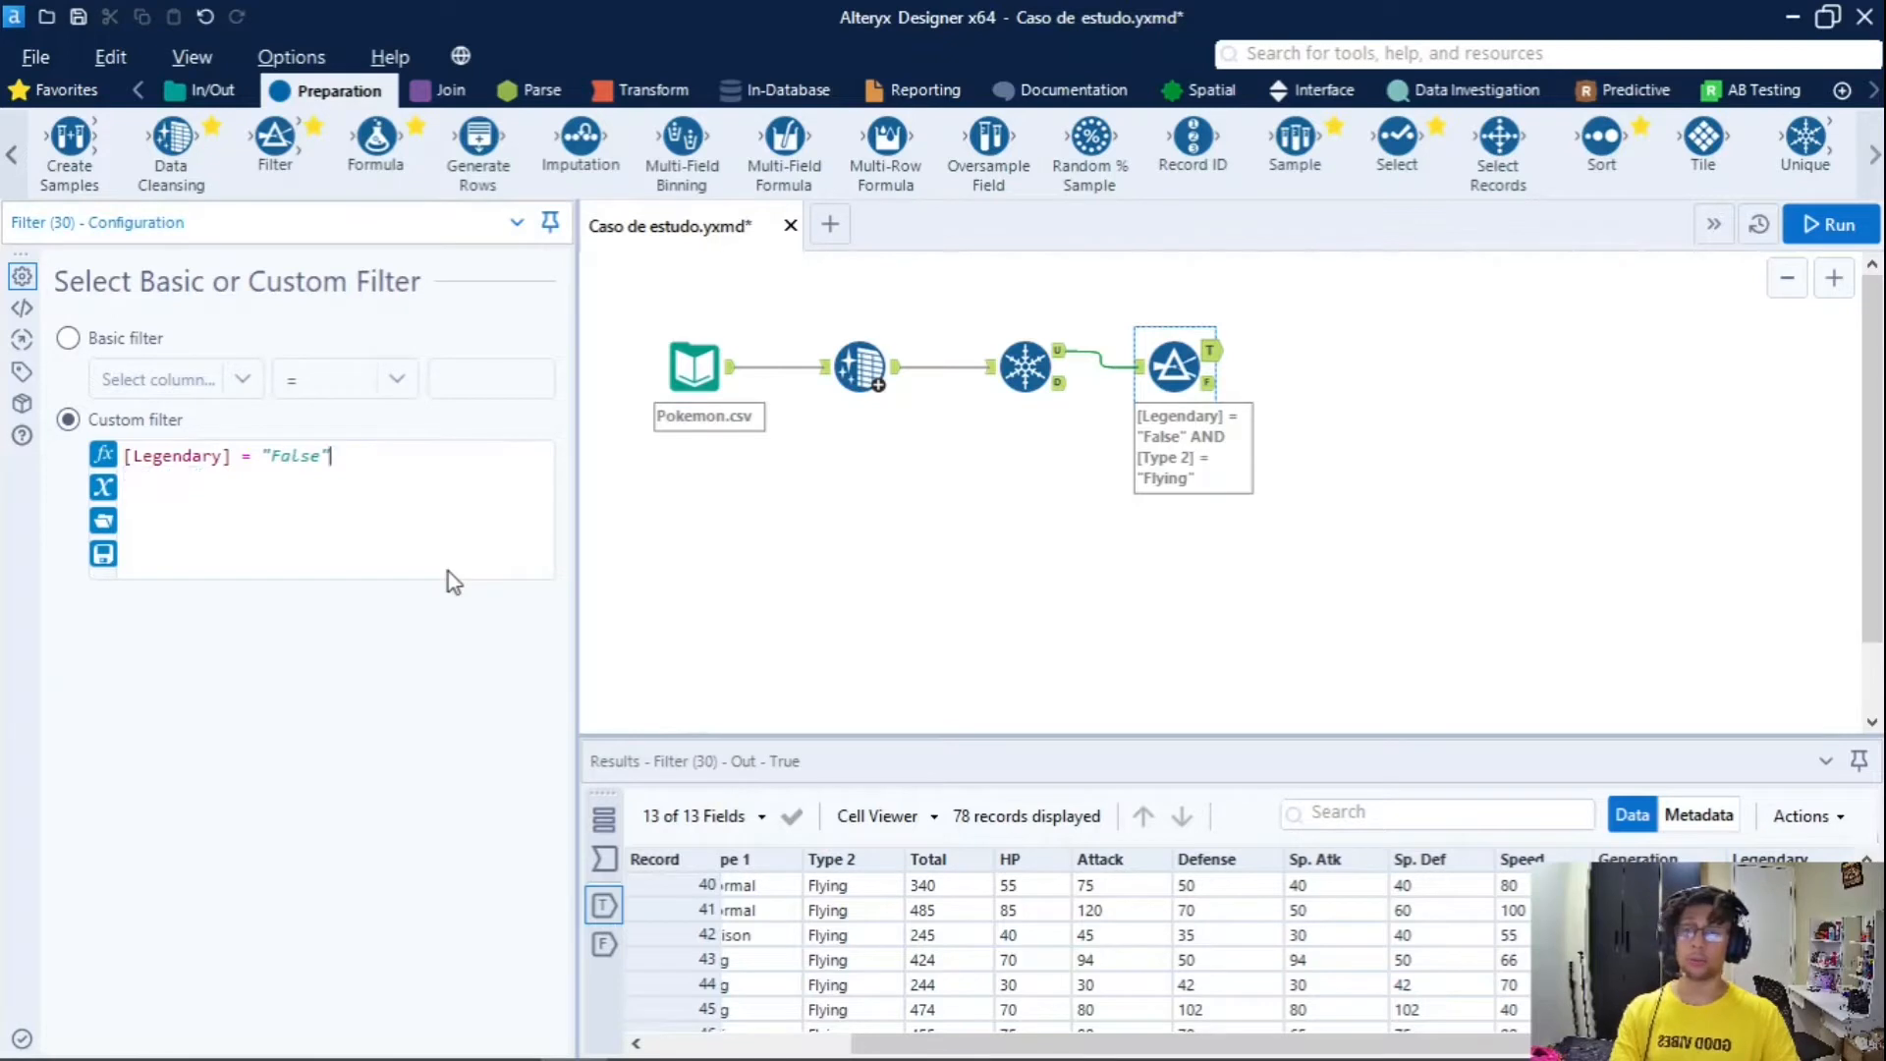
pyautogui.click(67, 338)
pyautogui.click(150, 379)
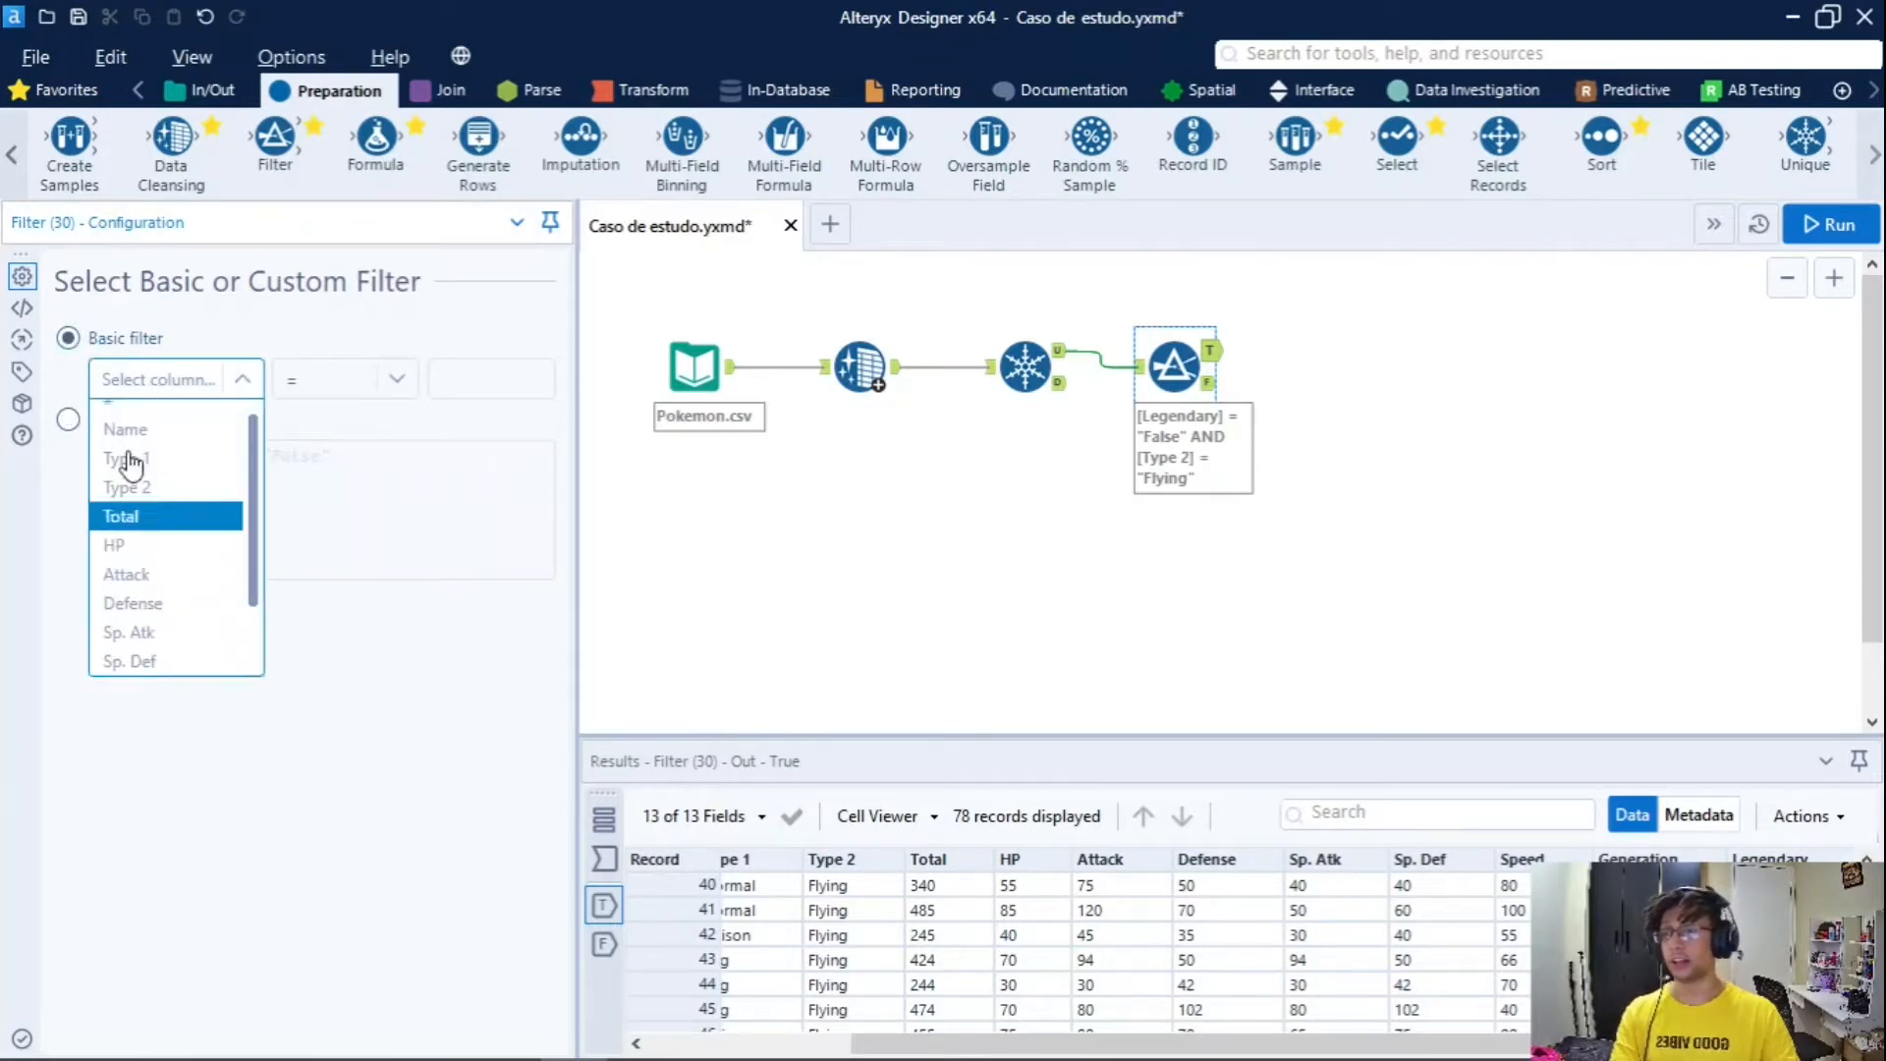
pyautogui.scroll(-2, 207, 611)
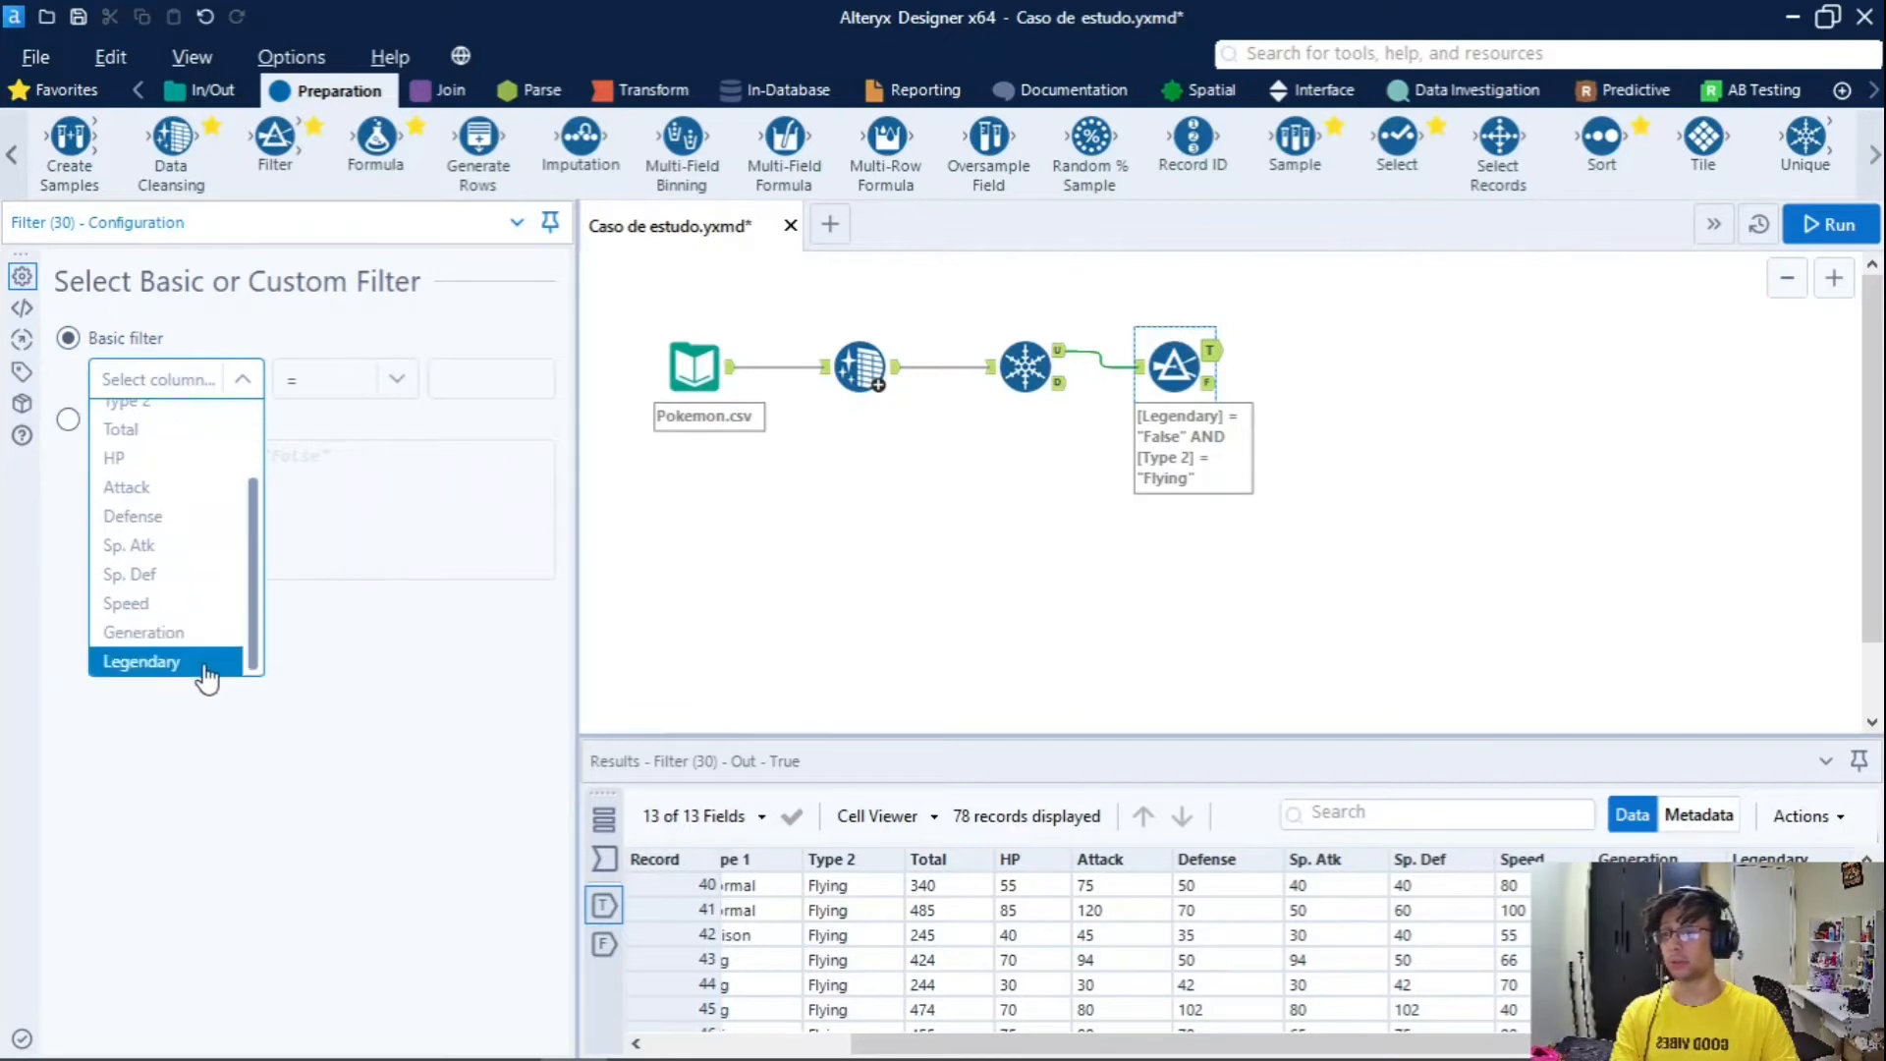
pyautogui.click(142, 662)
pyautogui.click(459, 380)
pyautogui.write('False')
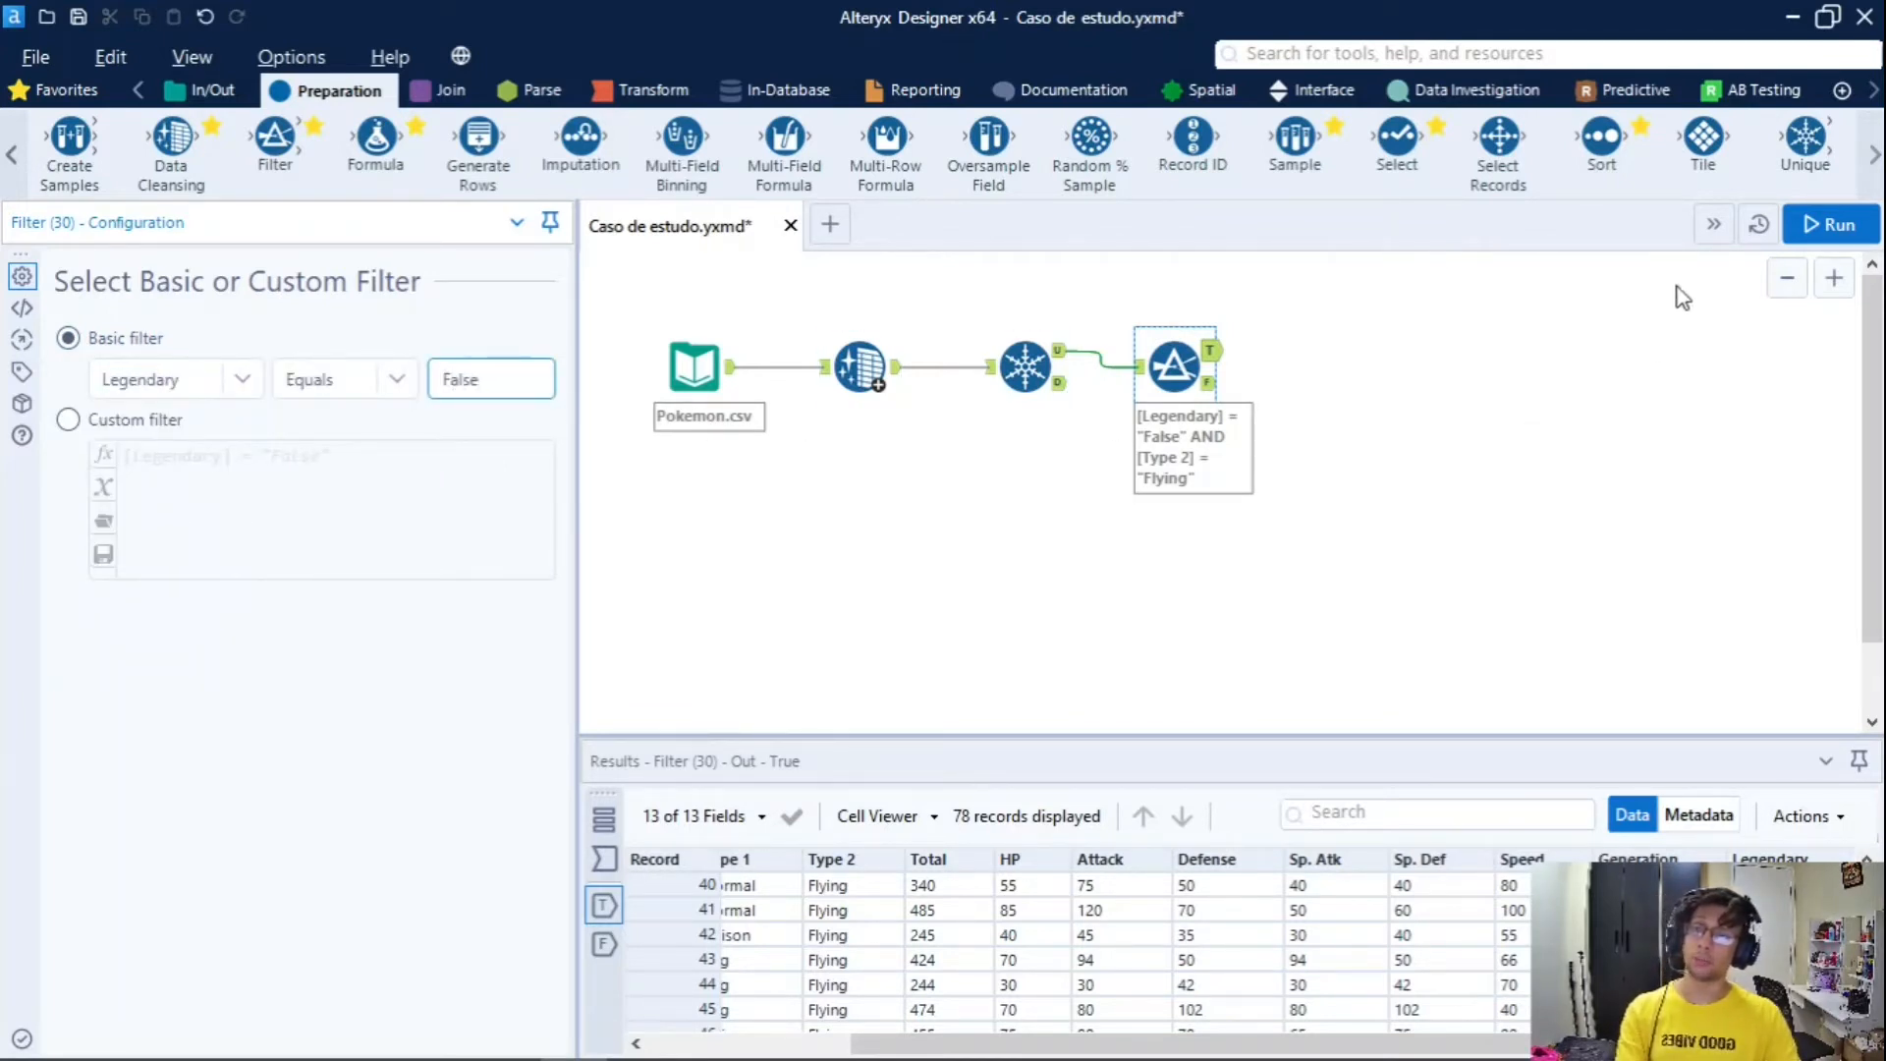
pyautogui.click(1830, 224)
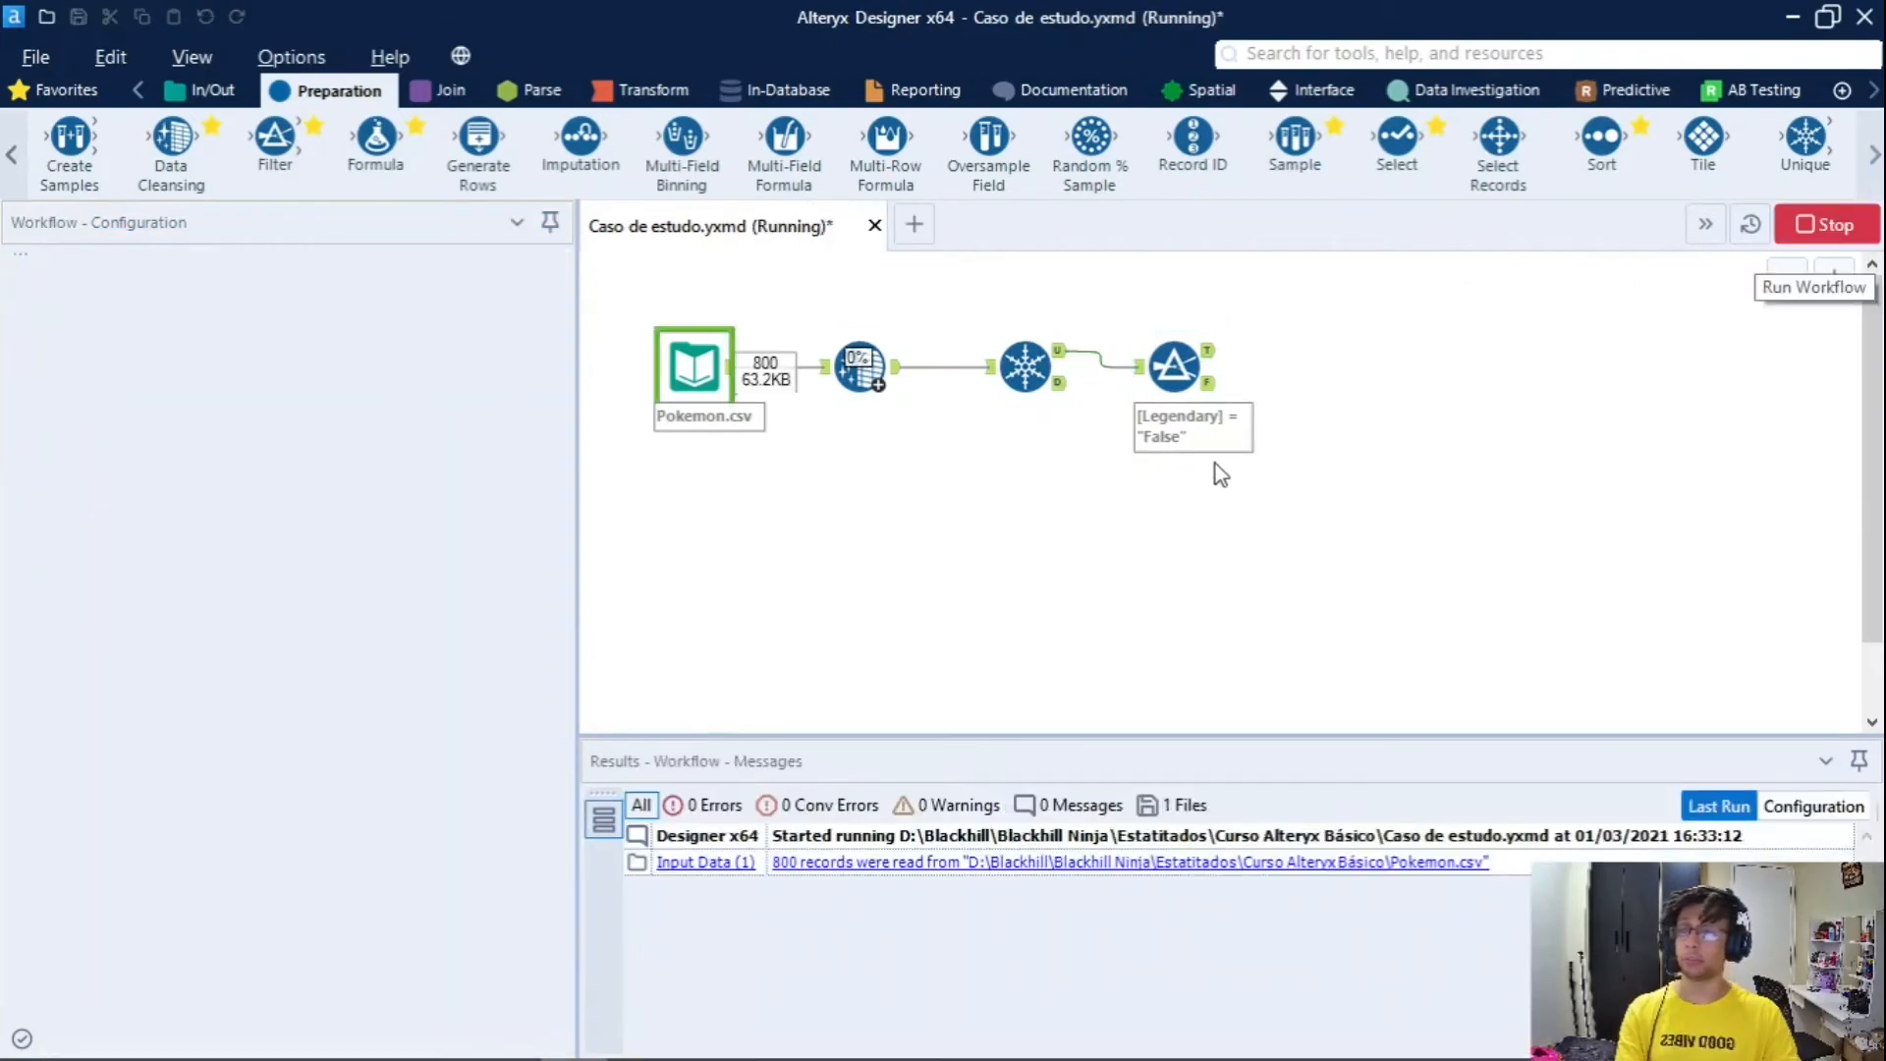